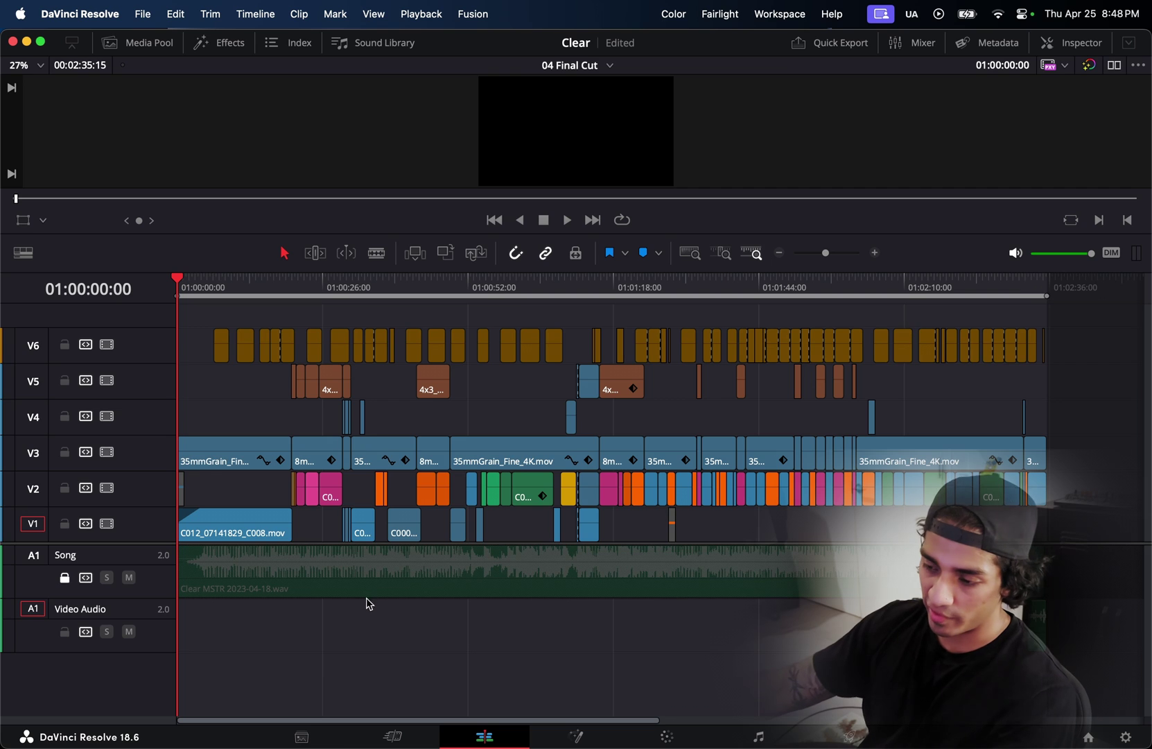
Switch to the Media page to see the Master bin and the Clear MSTR 2023-04-18.wav song
left_click(301, 736)
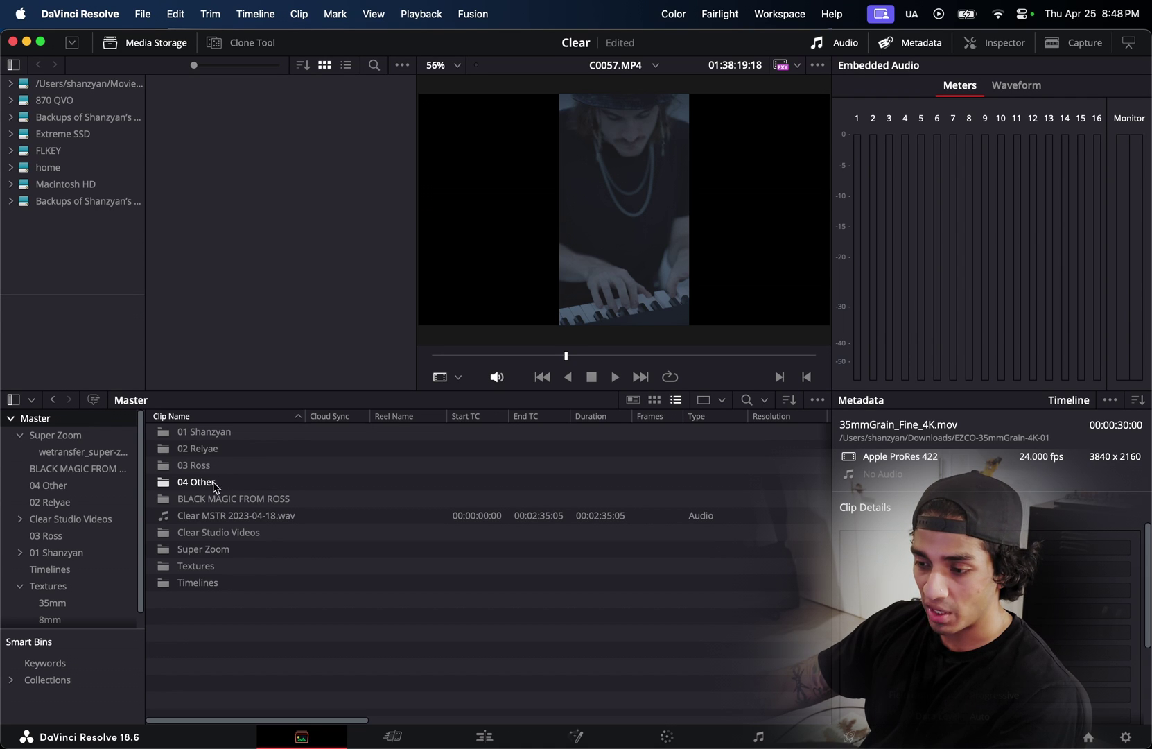
Return to the Edit page showing the 04 Final Cut timeline and its tracks
left_click(487, 738)
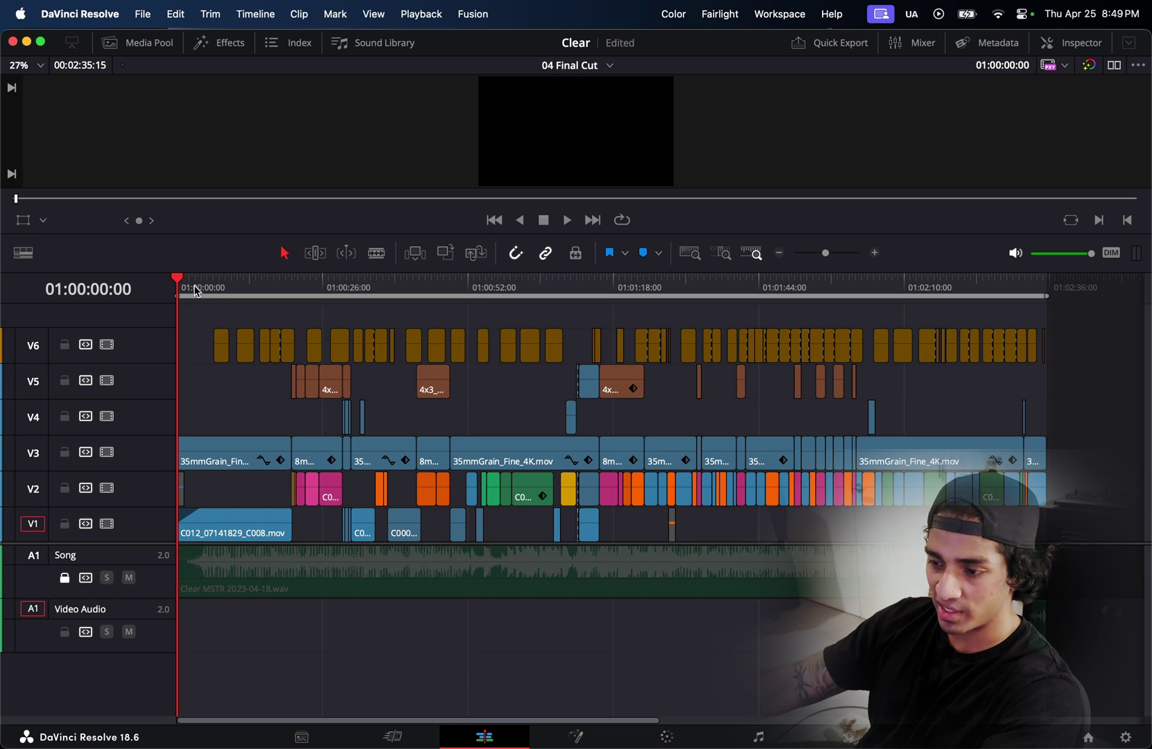
Disable video tracks V5, V4, V3, V2 and V1
left_click(106, 380)
left_click(107, 416)
left_click(107, 452)
left_click(107, 488)
left_click(107, 523)
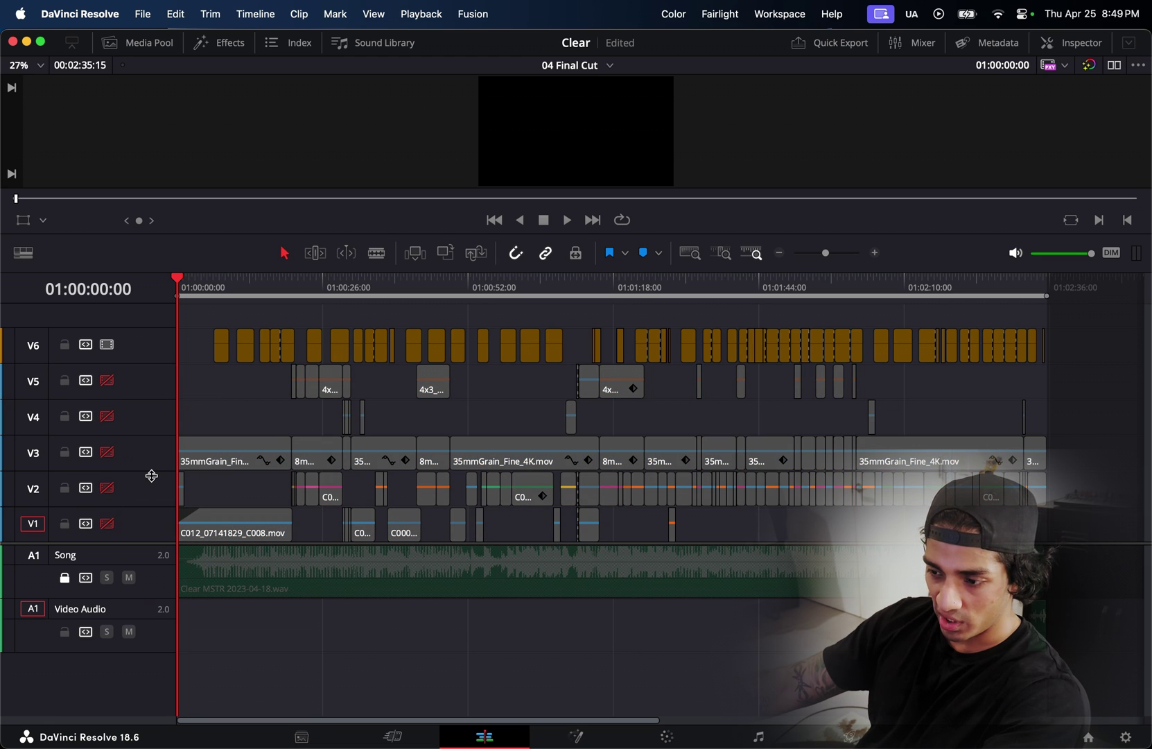
Play the V6 lyric subtitles from the first lyric in an enlarged viewer, then zoom the timeline in
left_click(212, 280)
key("space")
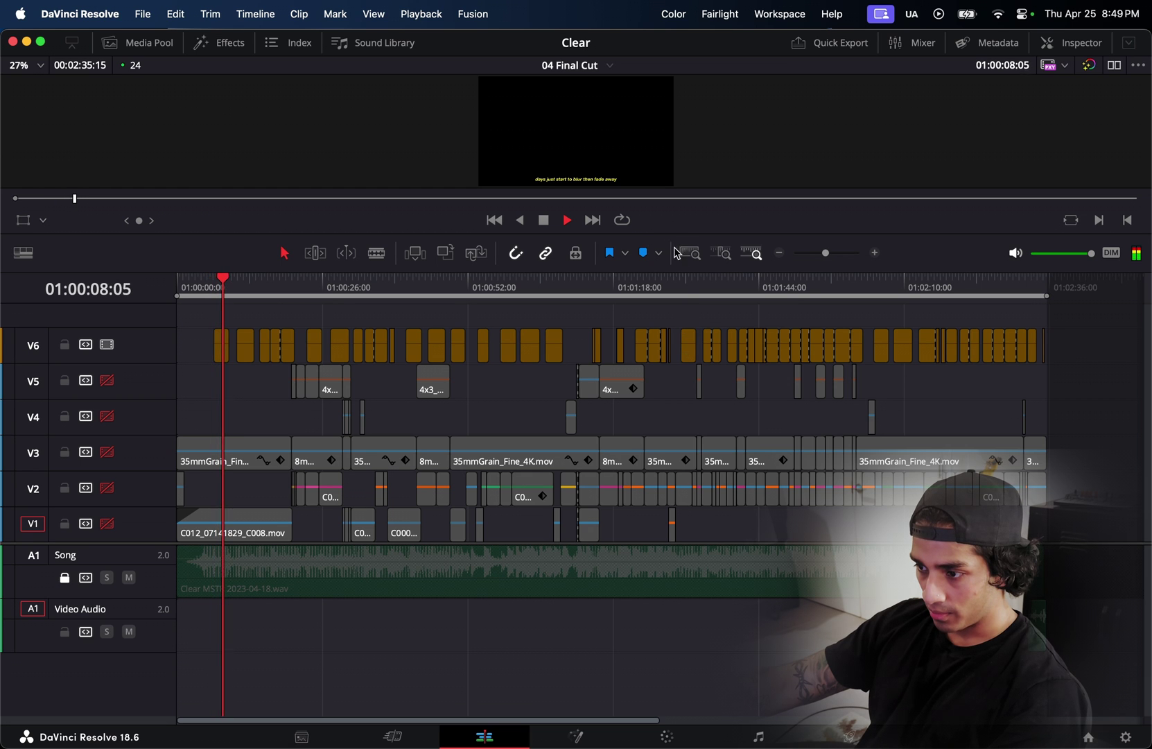
left_click_drag(637, 232, 617, 395)
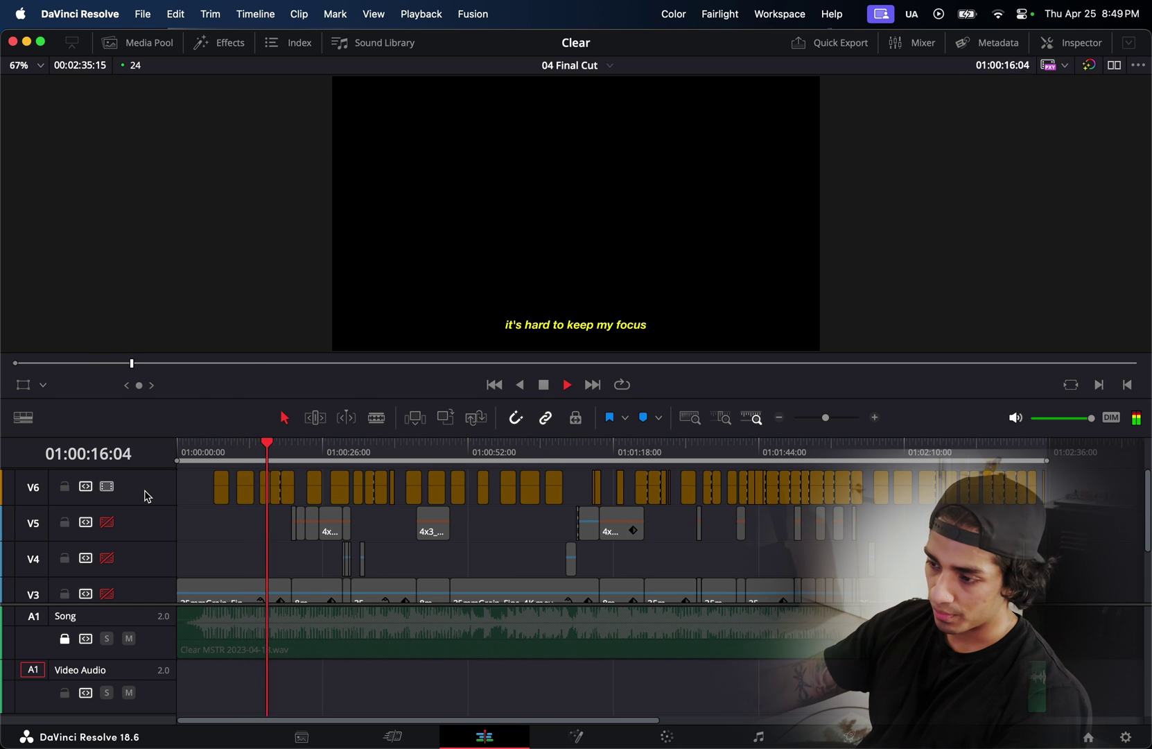
key("space")
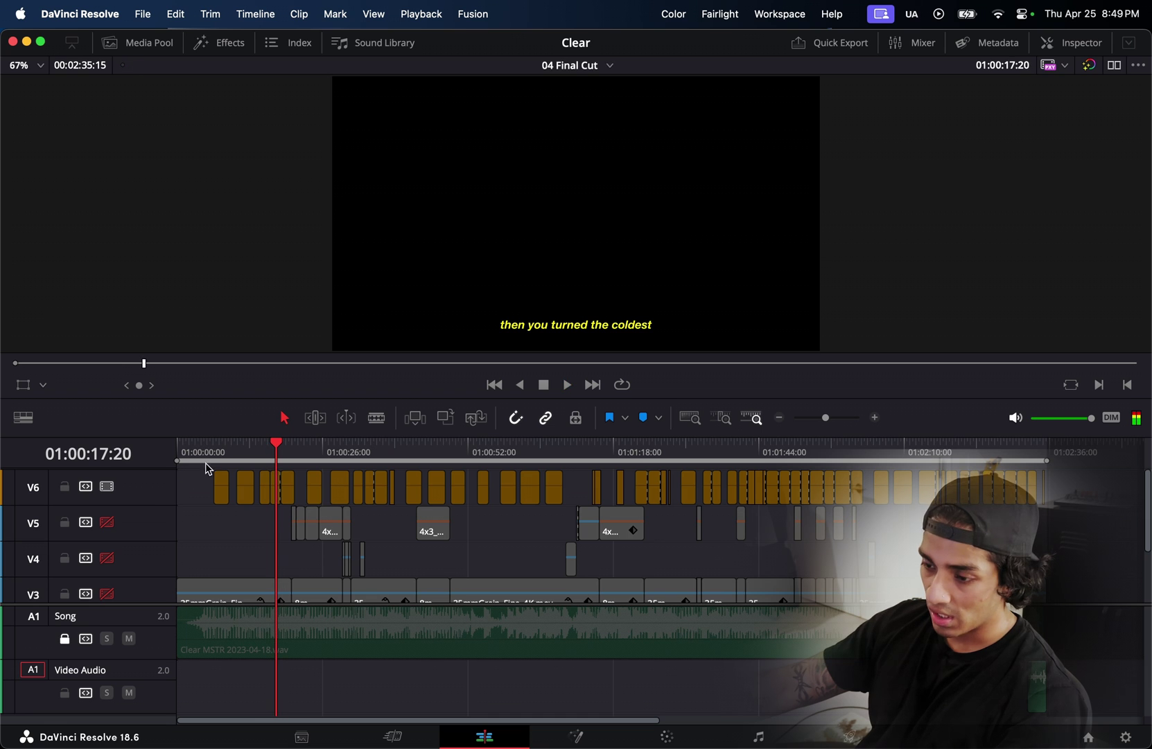
key("super+equal")
key("super+equal")
key("super+equal")
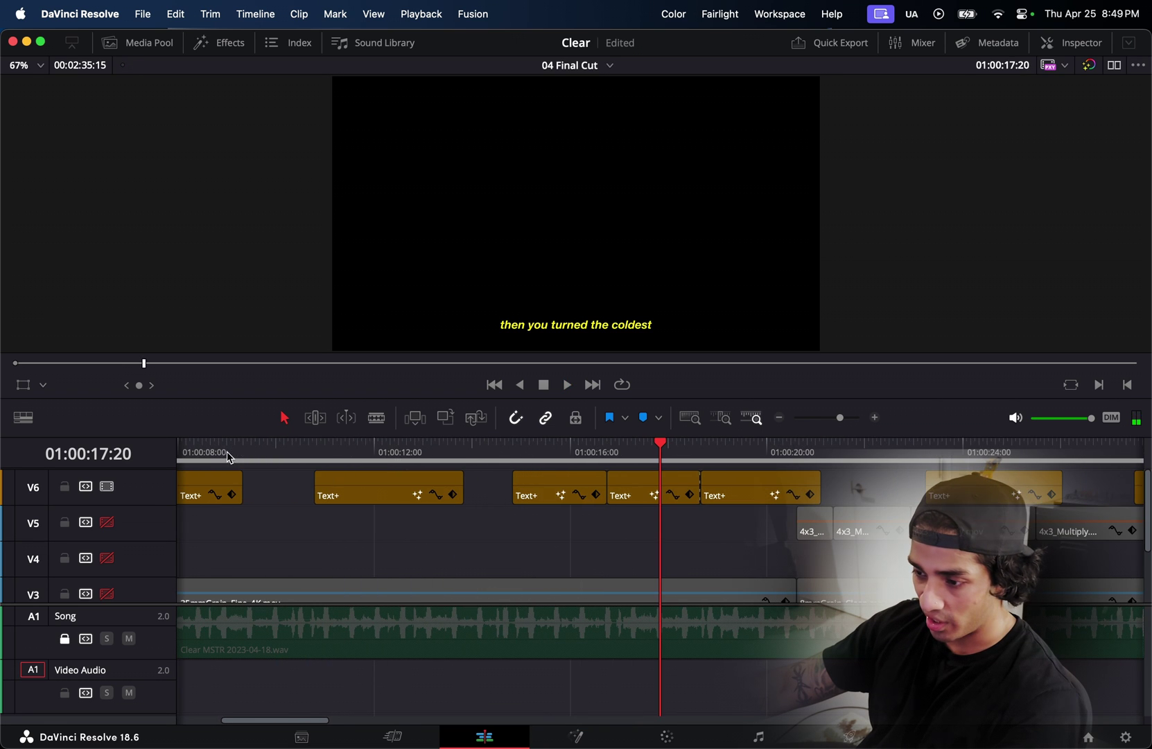
left_click_drag(296, 722, 270, 721)
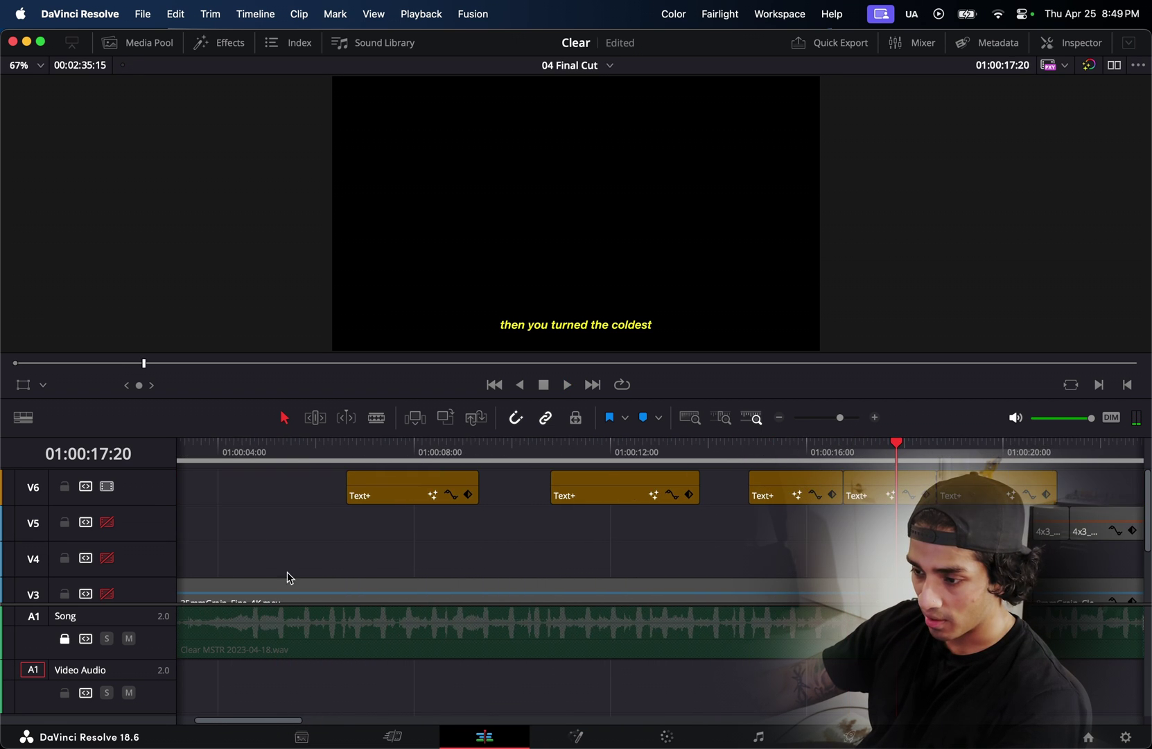
left_click(229, 44)
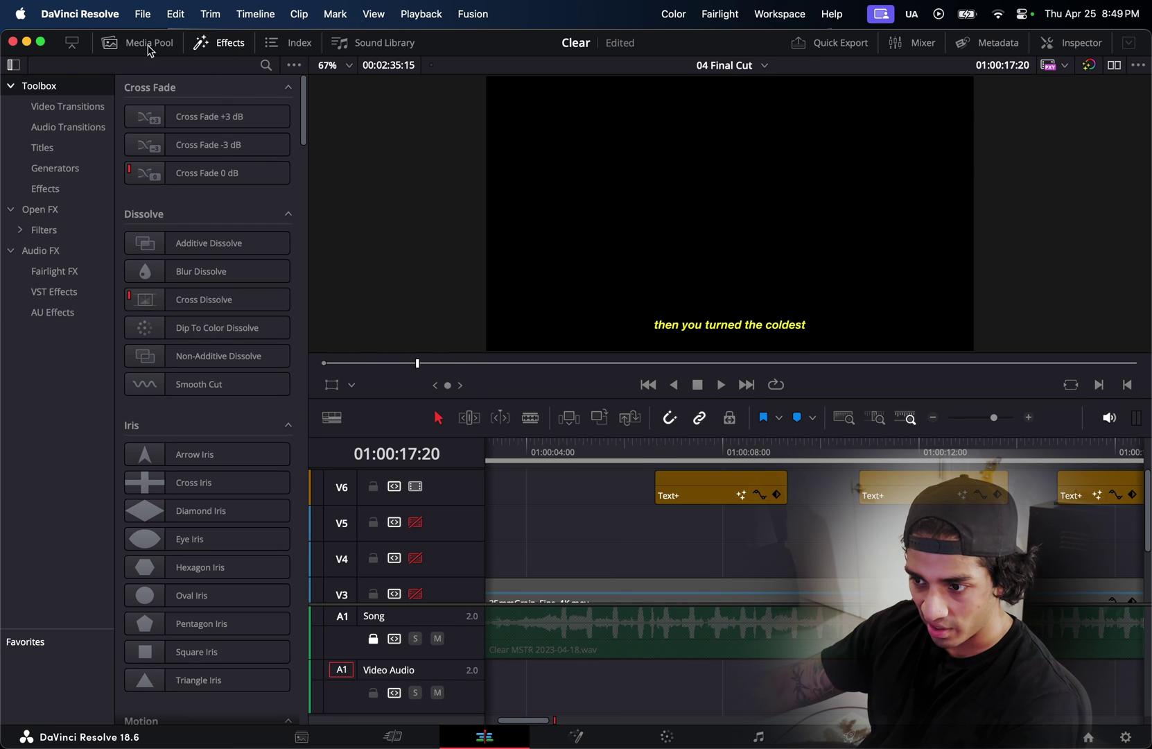
left_click(64, 146)
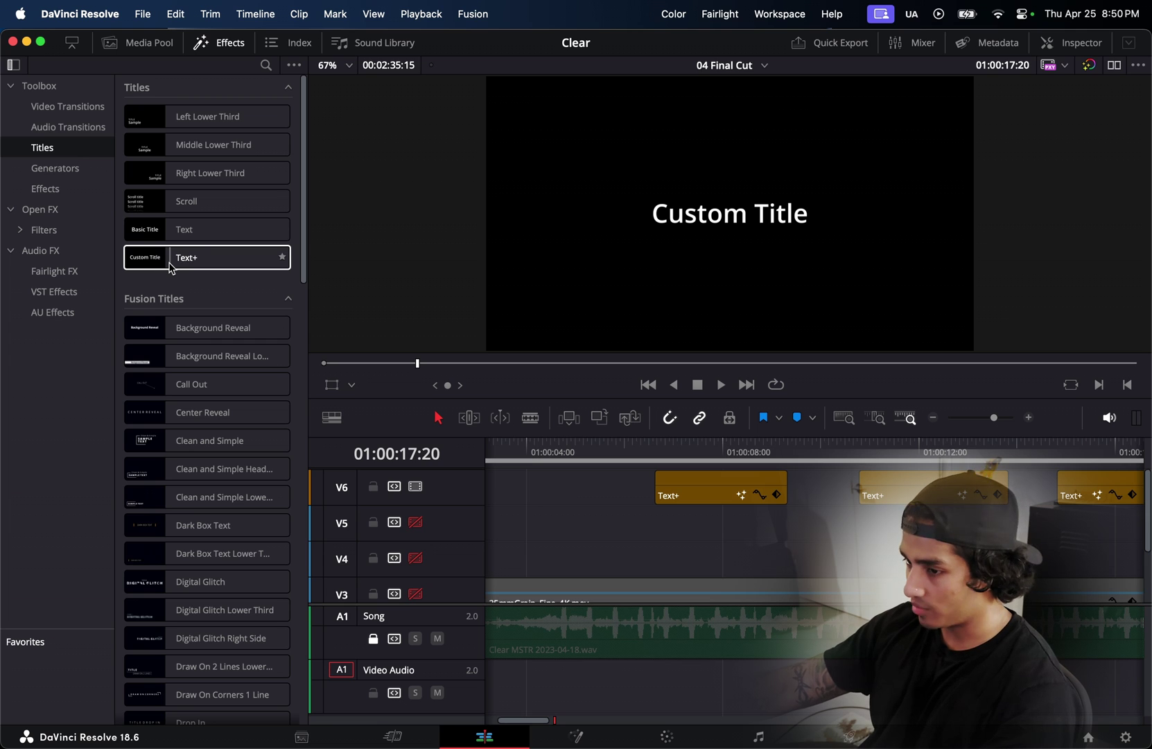
left_click(232, 48)
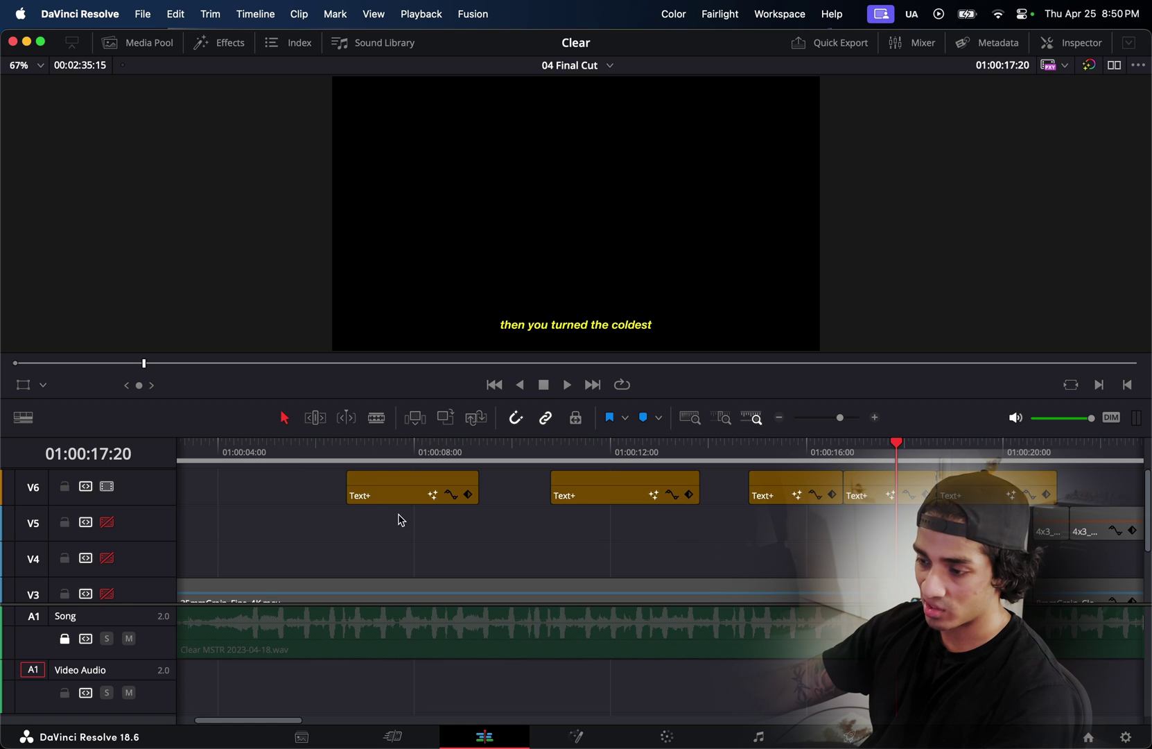
left_click(291, 456)
key("space")
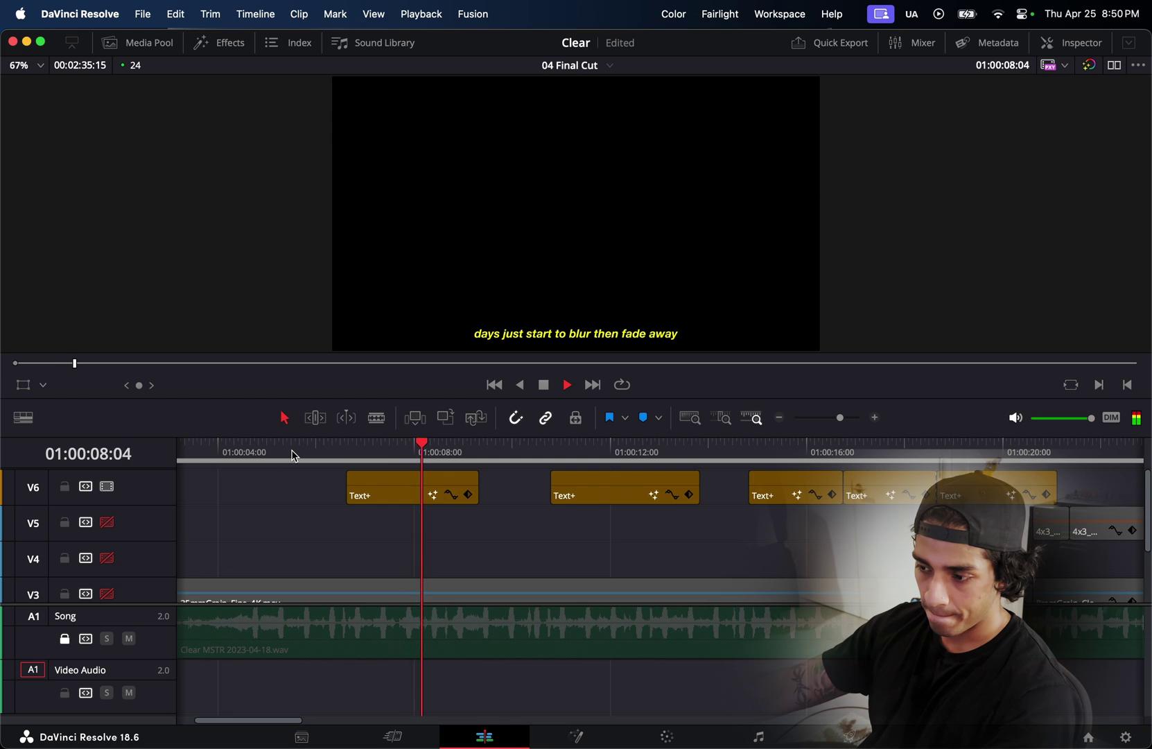
key("space")
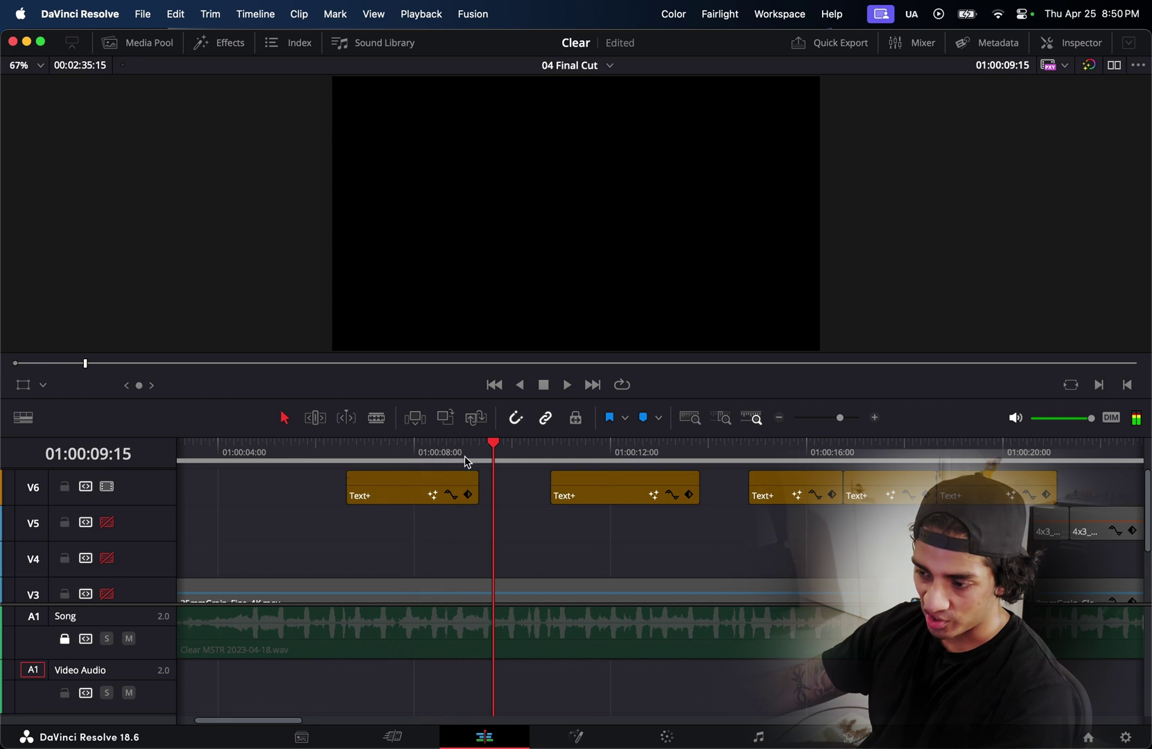
left_click(550, 450)
key("space")
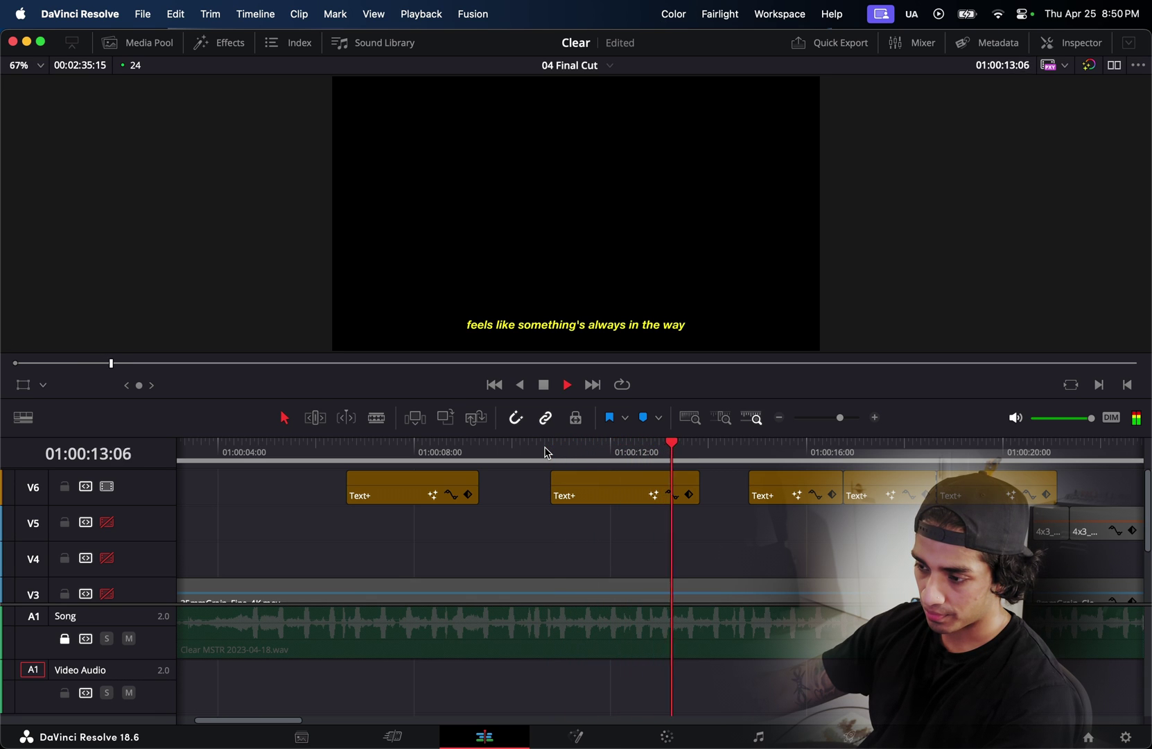
key("space")
left_click(437, 497)
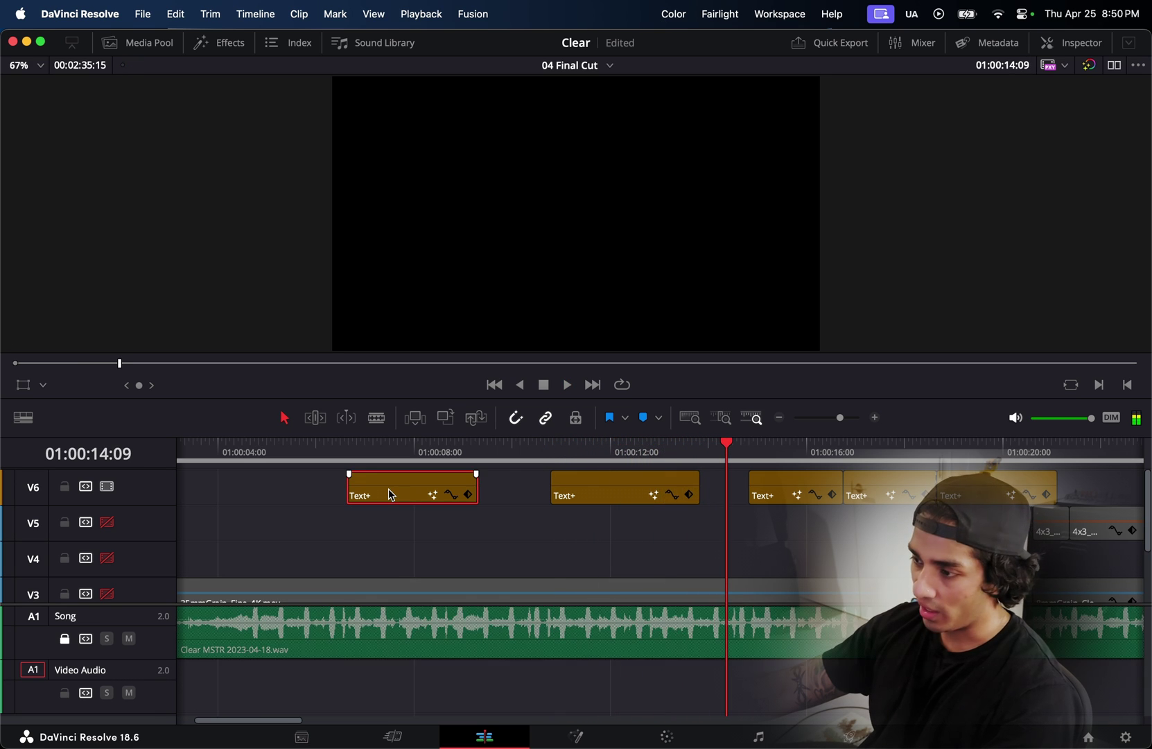
left_click(1071, 42)
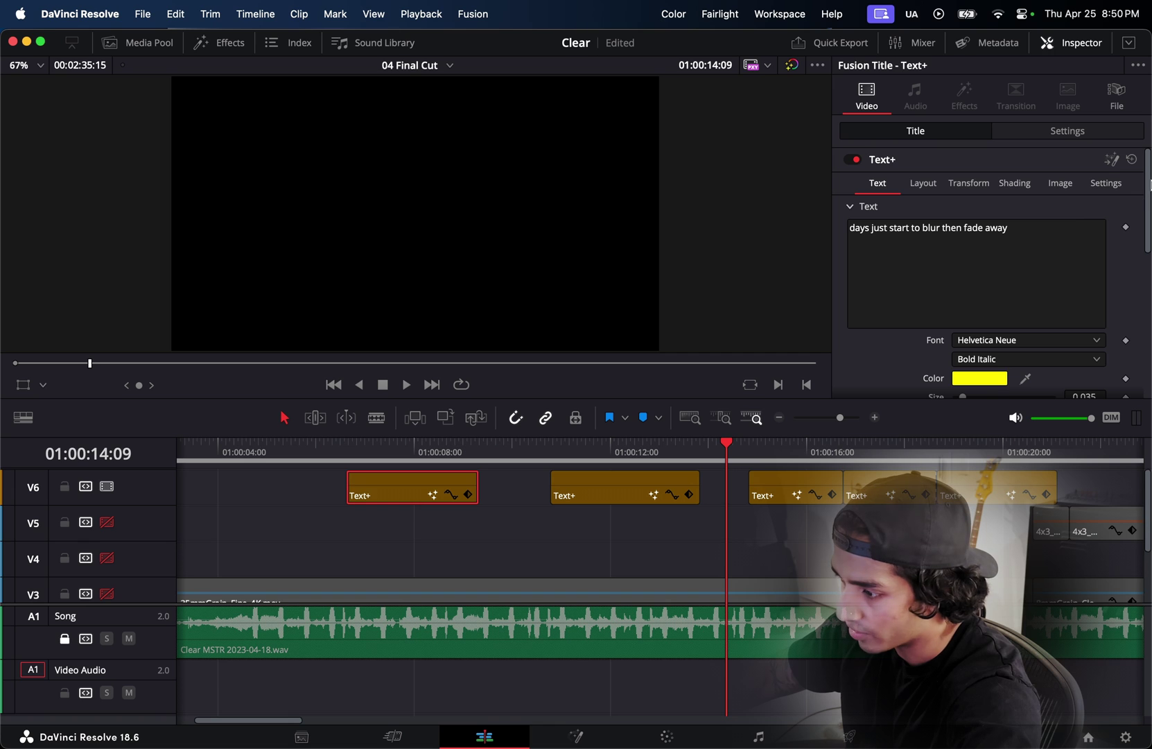
scroll(1036, 337, "down", 1)
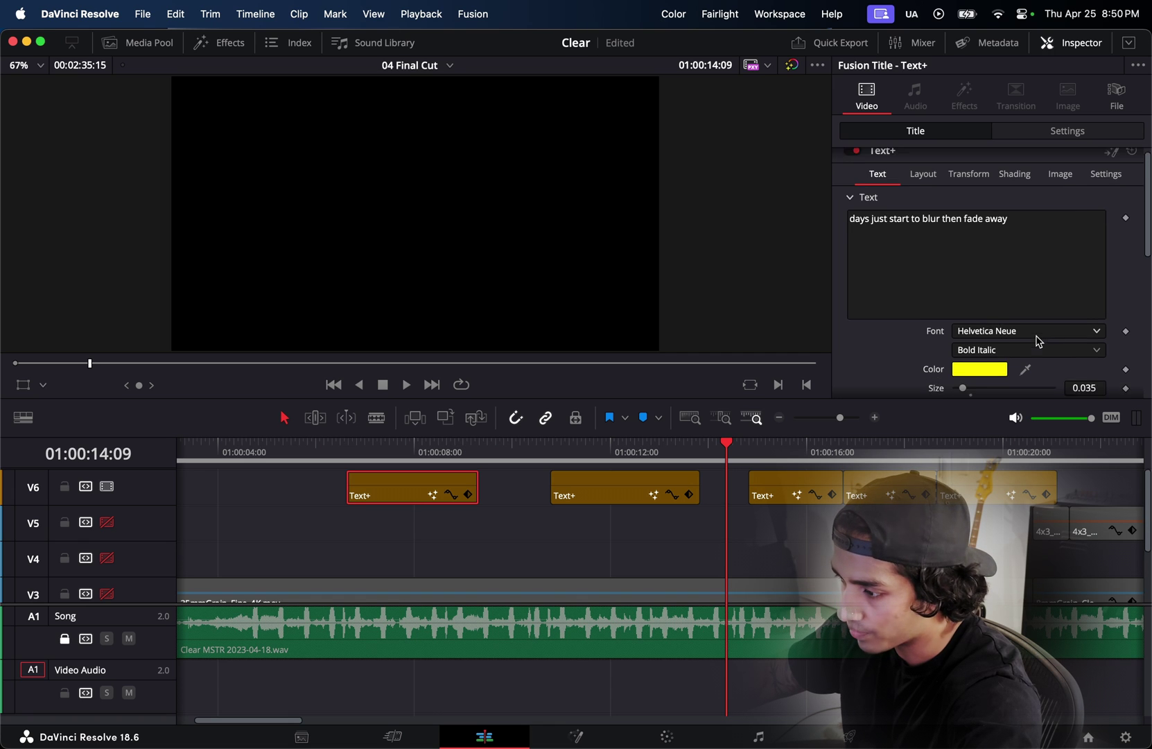
scroll(1033, 327, "up", 1)
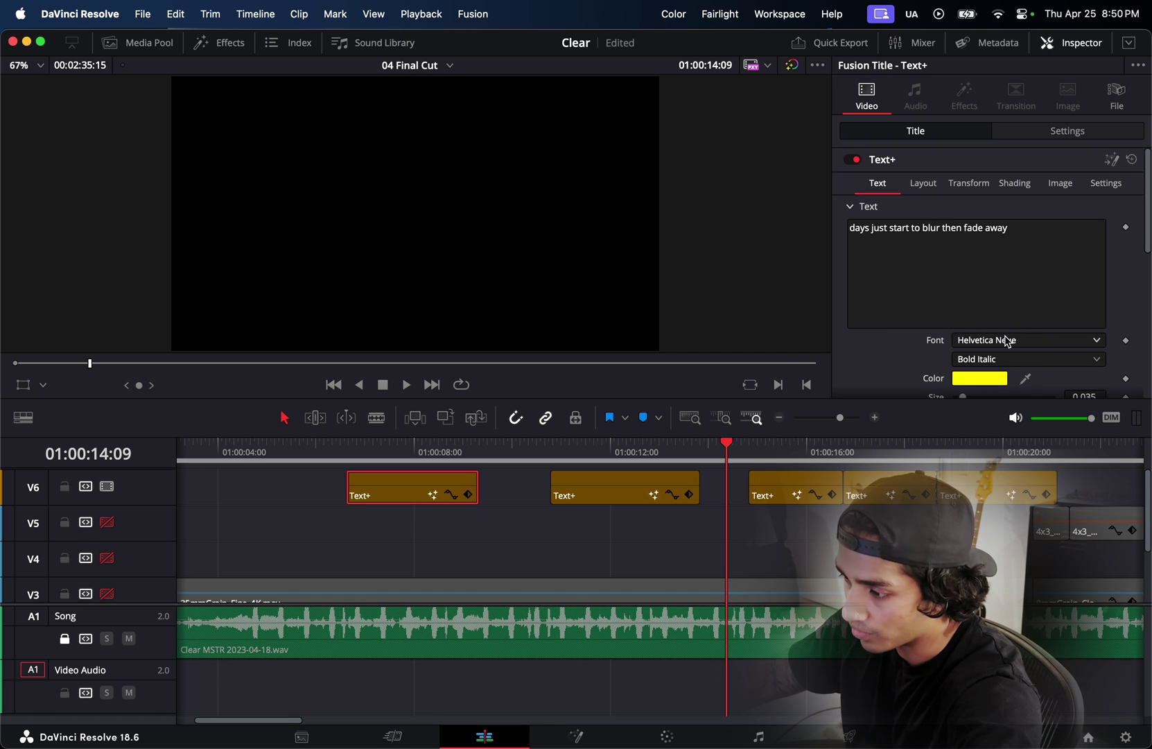
scroll(977, 343, "down", 3)
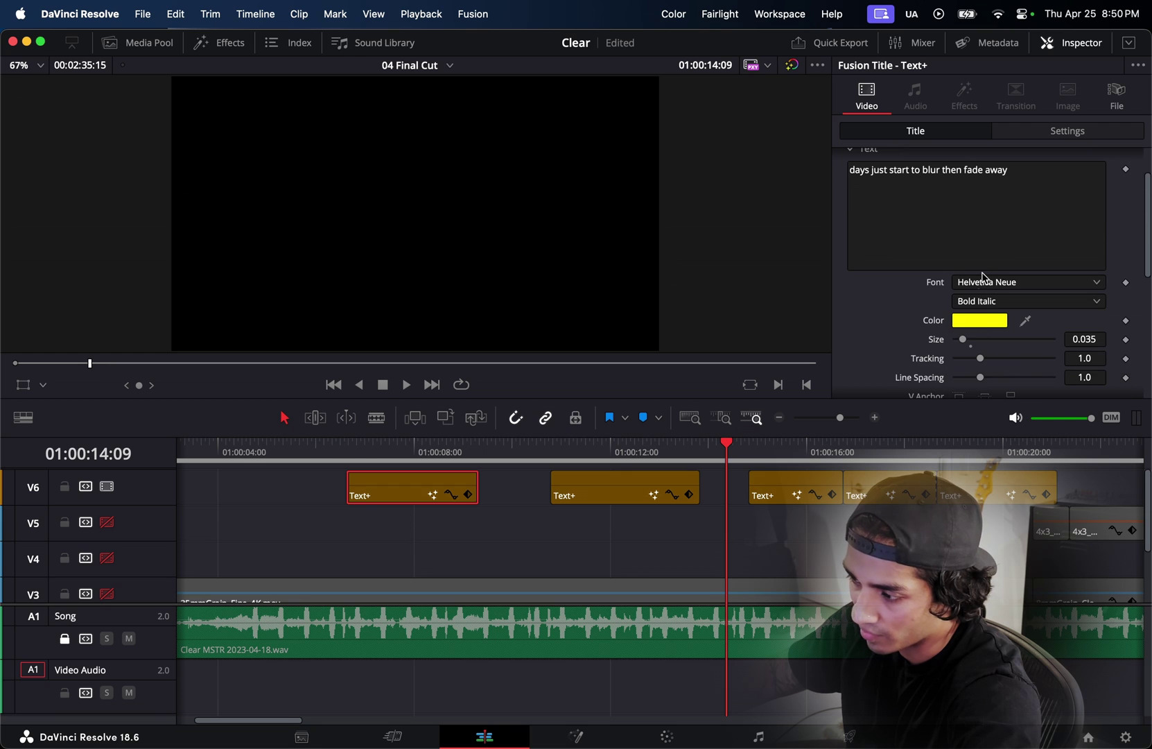
scroll(984, 277, "down", 10)
scroll(918, 270, "up", 12)
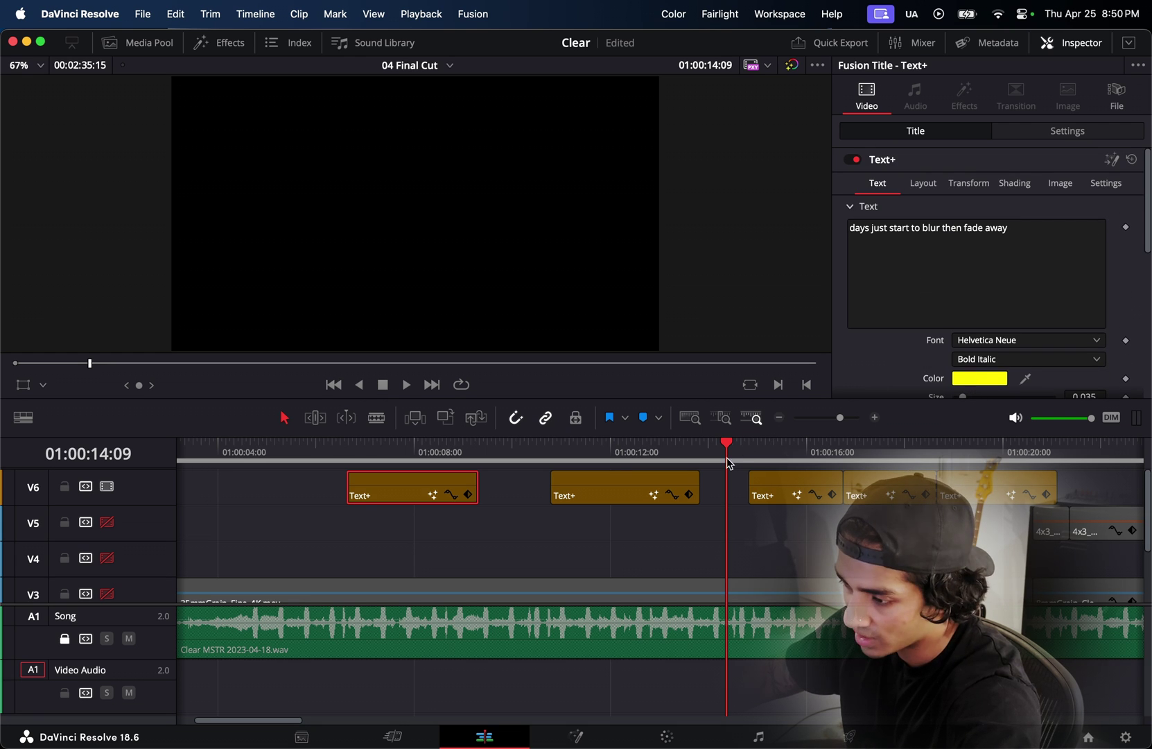
left_click(1071, 42)
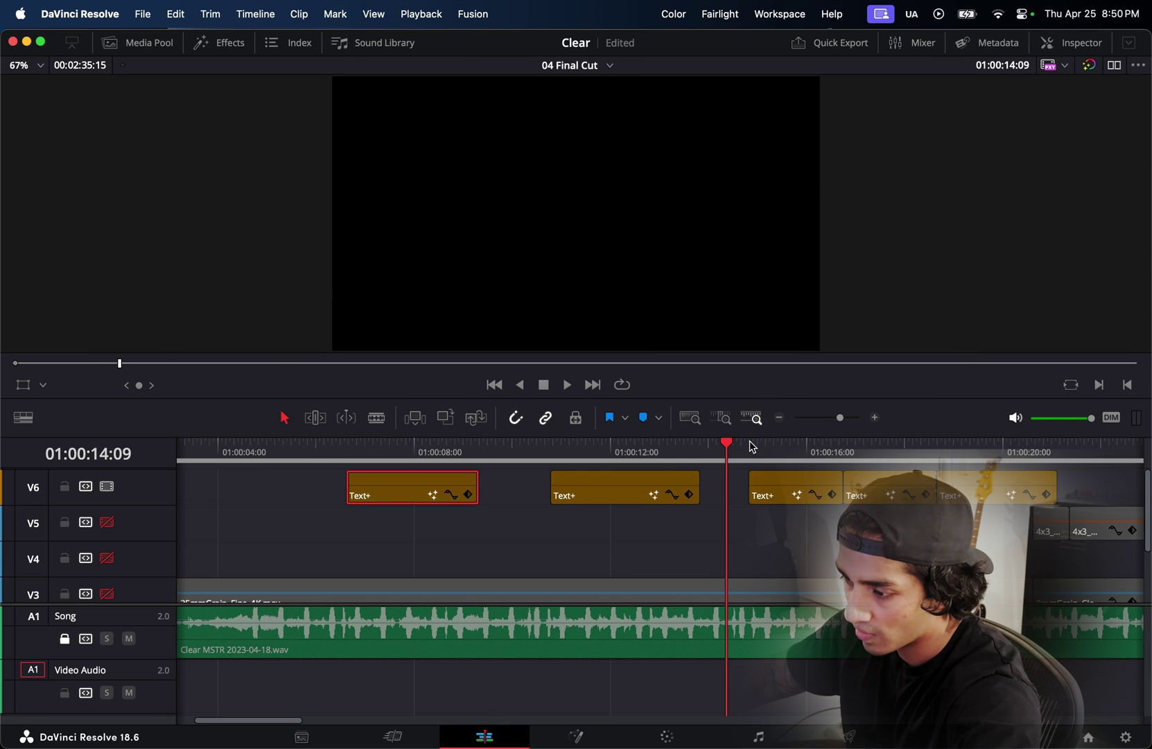
scroll(752, 447, "down", 2)
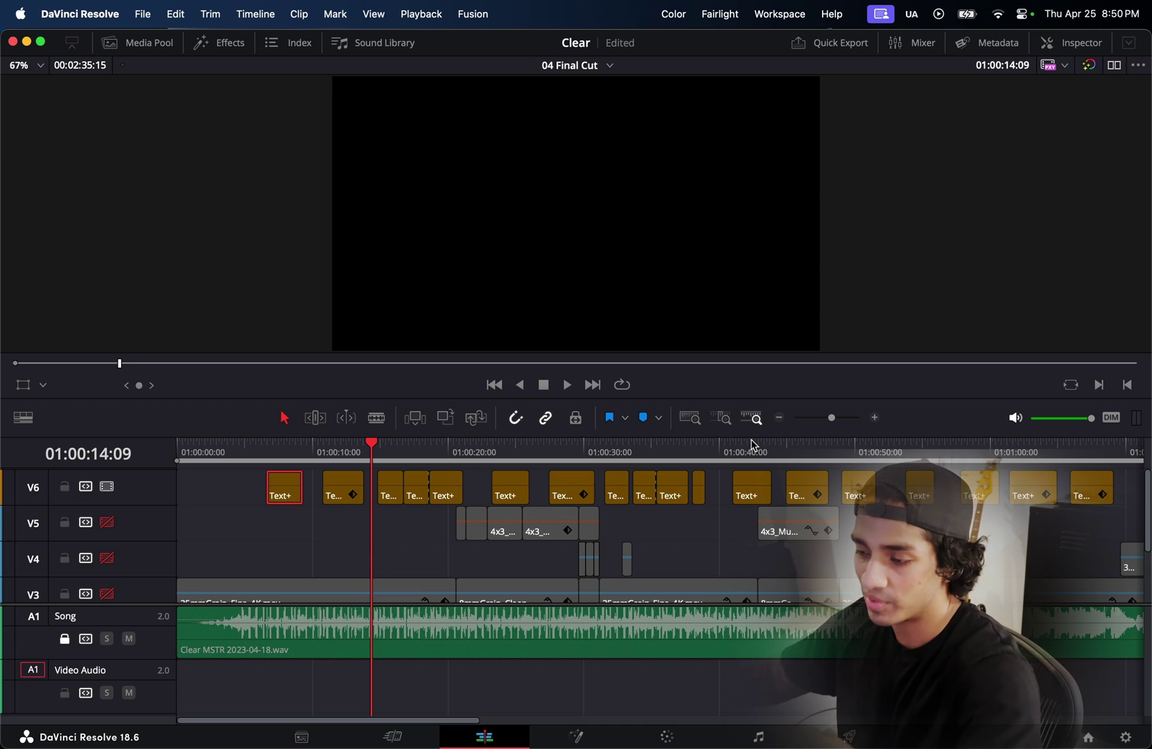
left_click(259, 450)
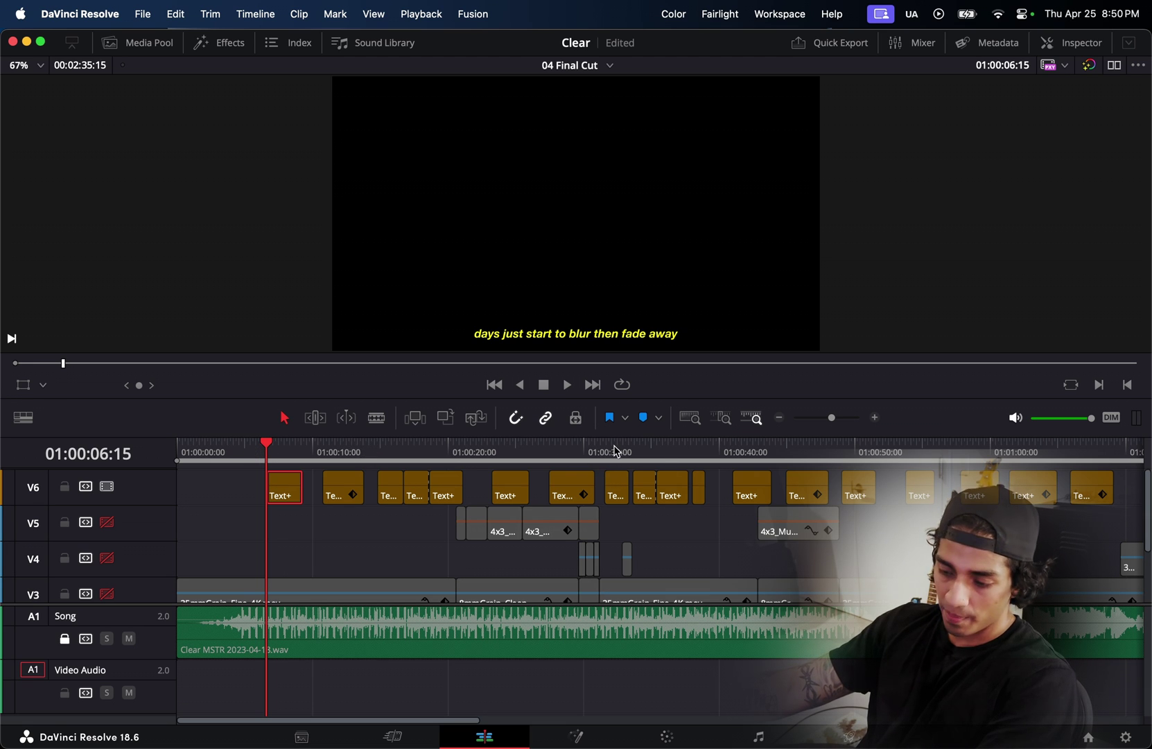
scroll(603, 464, "down", 5)
scroll(555, 489, "down", 4)
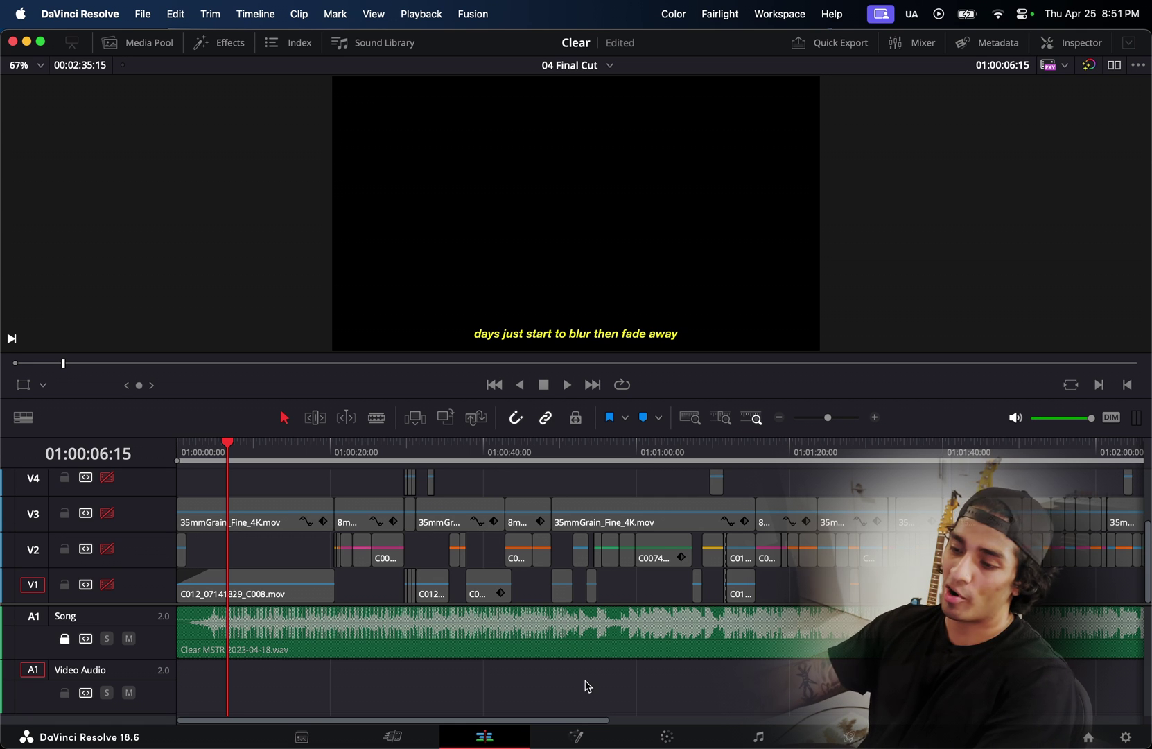
scroll(270, 495, "up", 3)
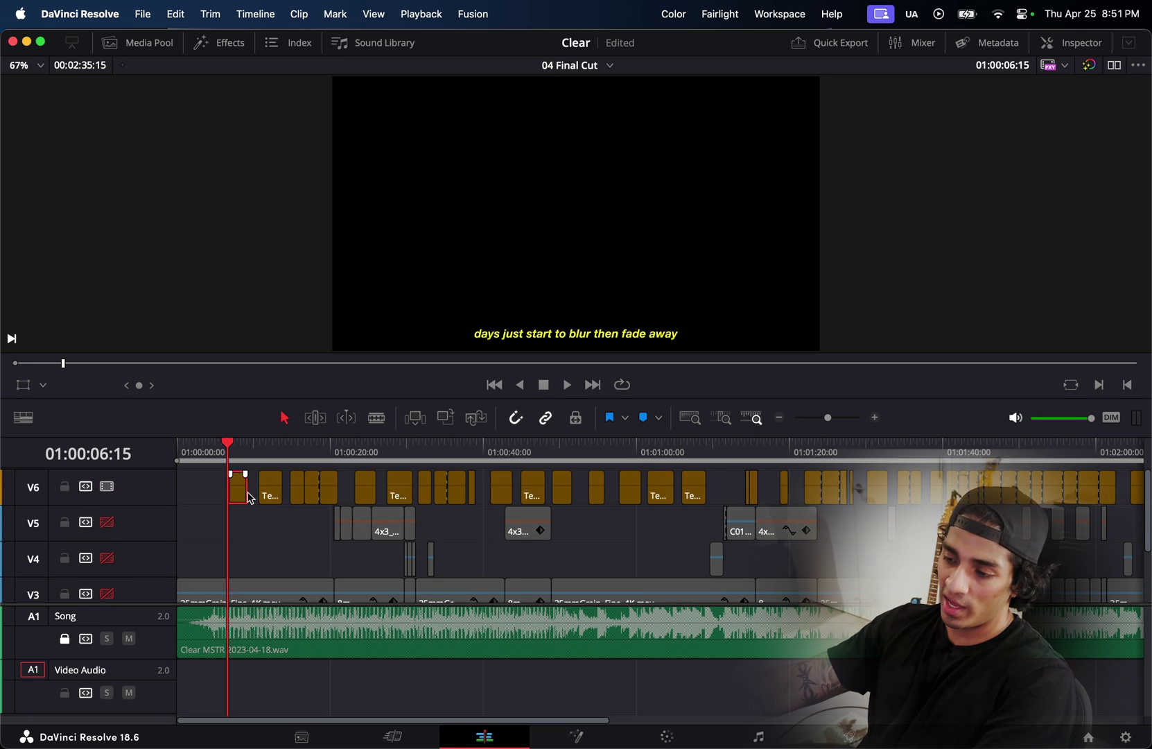
scroll(249, 497, "down", 3)
Re-enable video tracks V1 and V2 so the footage shows again
left_click(107, 585)
left_click(107, 548)
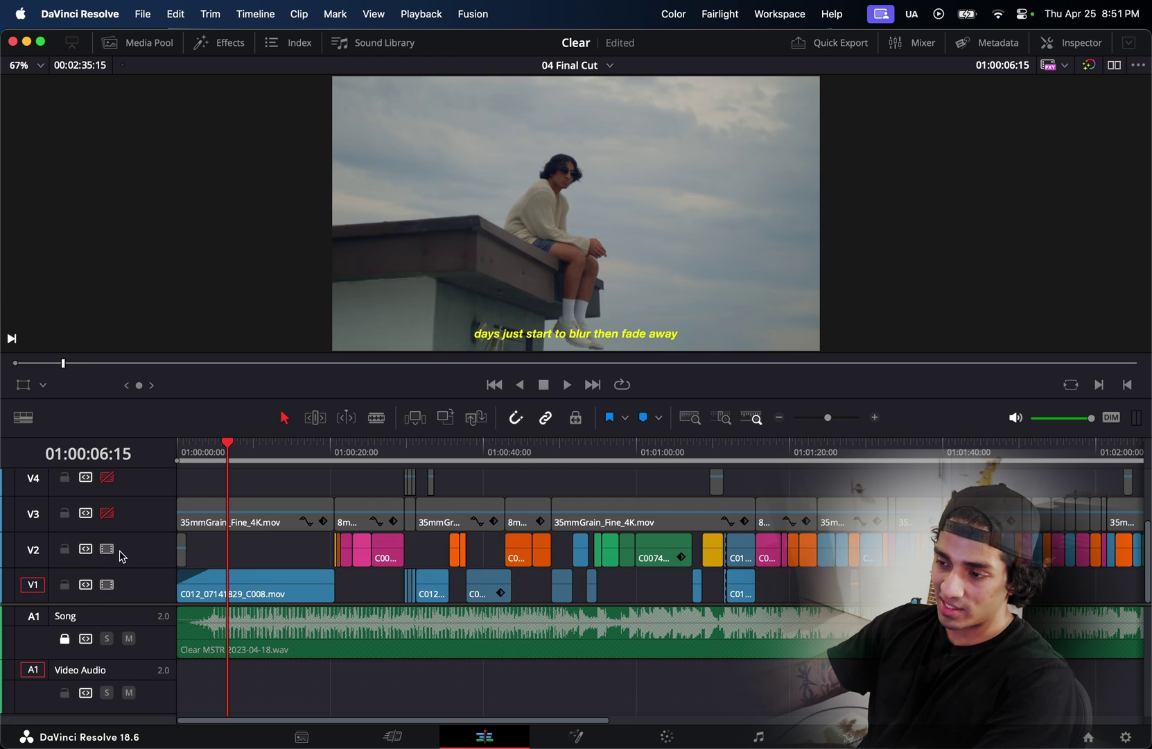
scroll(117, 554, "up", 2)
scroll(123, 554, "down", 1)
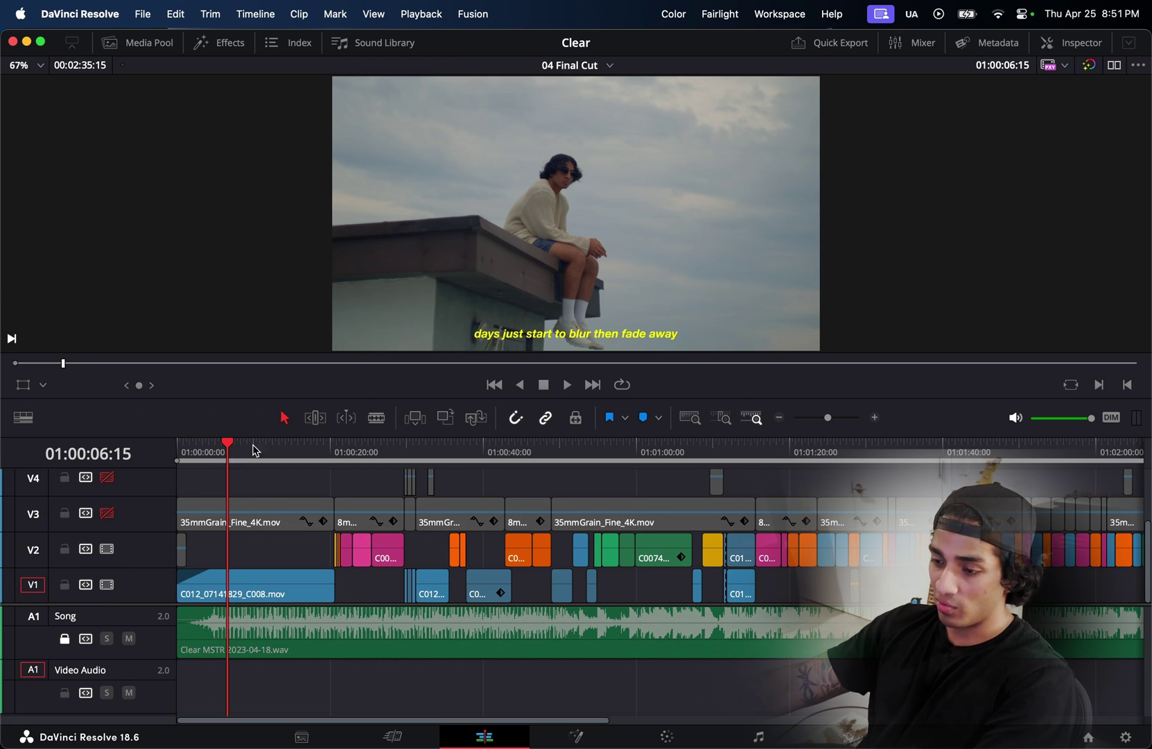
Scrub between 01:01:14 and 01:01:22, checking the V1 and V2 clips, guitar and birds shots
left_click_drag(333, 457, 596, 457)
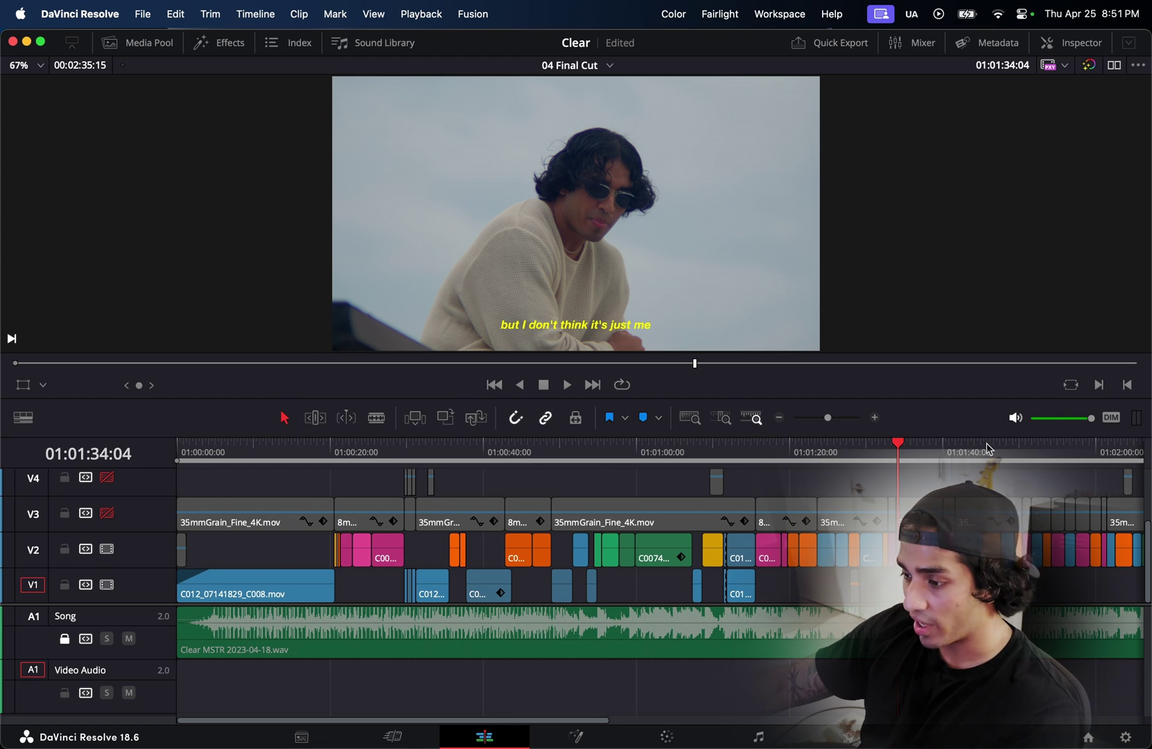
scroll(545, 457, "right", 5)
left_click(544, 457)
scroll(676, 447, "up", 3)
left_click(623, 595)
left_click(677, 547)
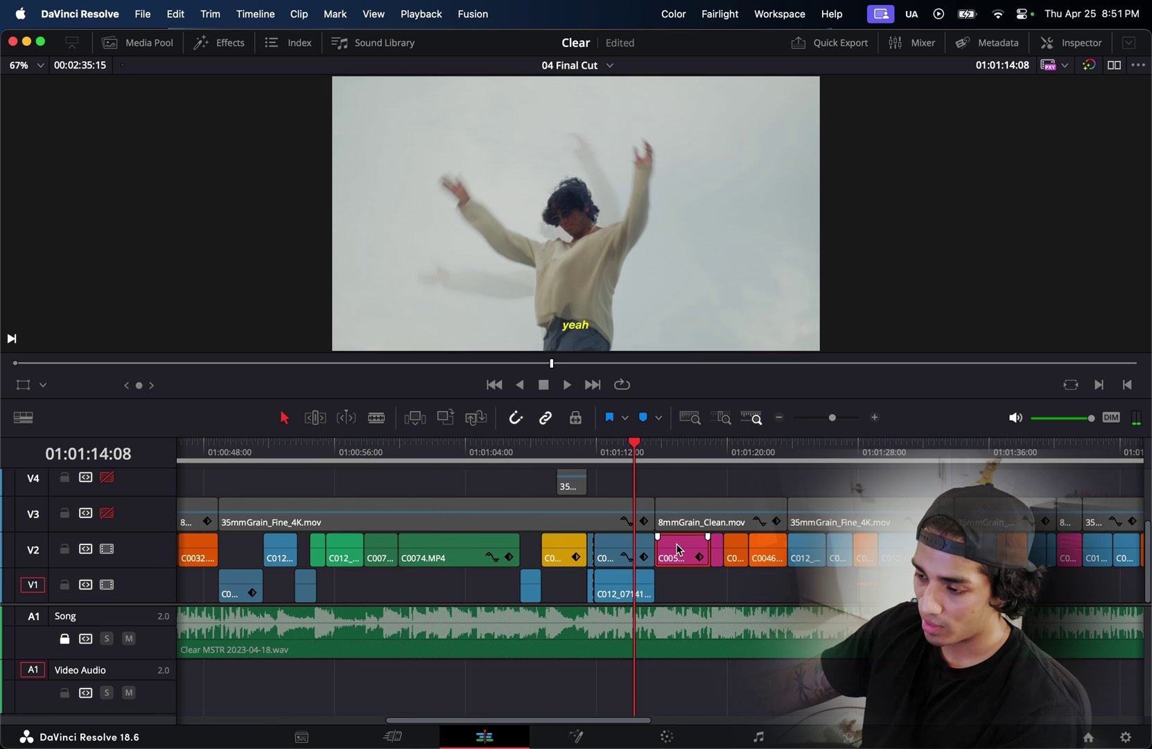
left_click(678, 447)
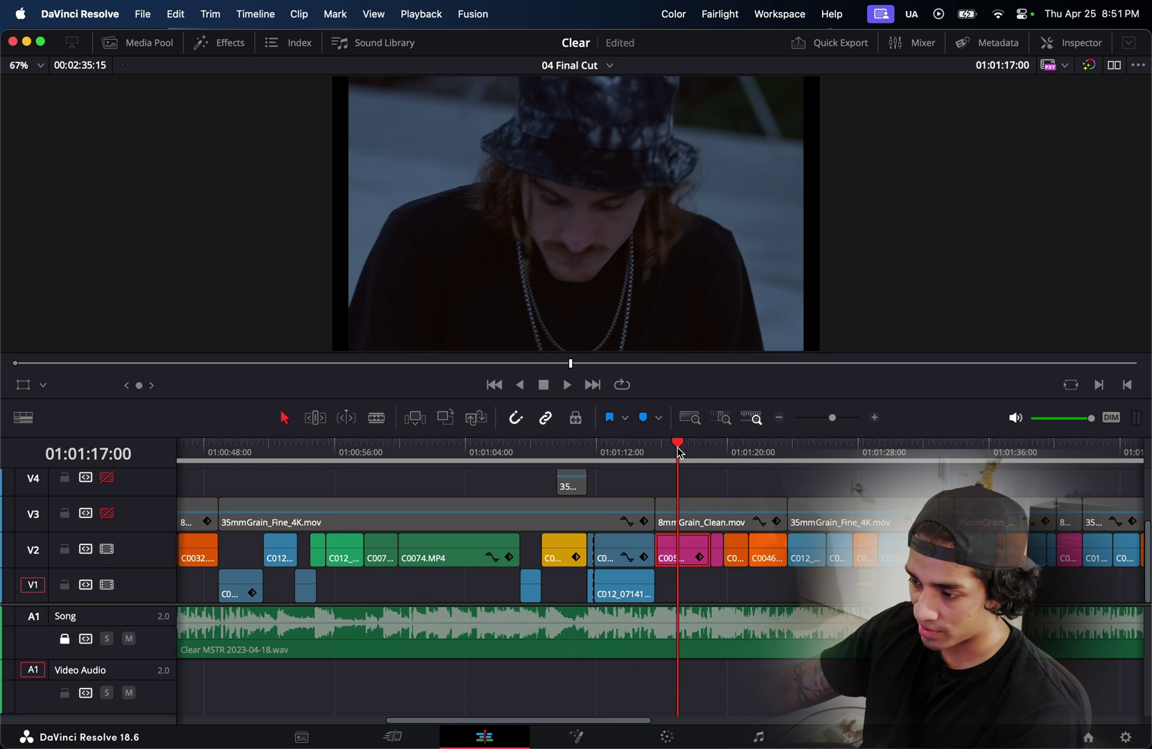
left_click(748, 448)
left_click(758, 450)
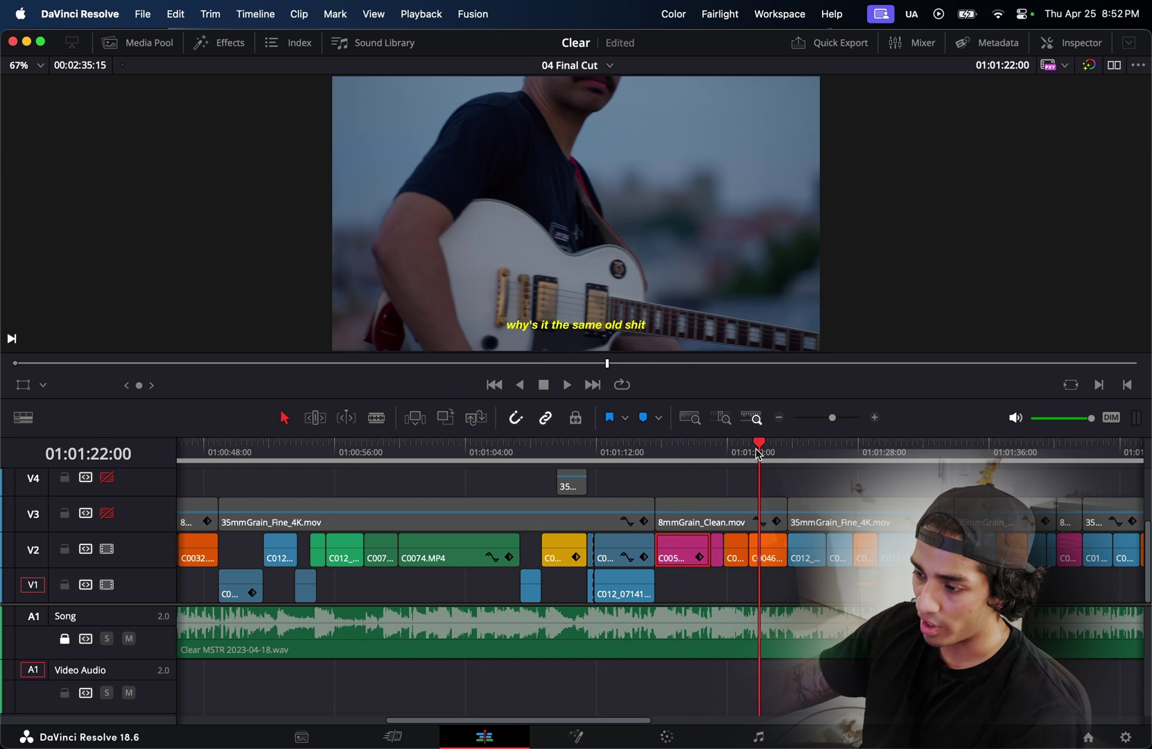
left_click(567, 447)
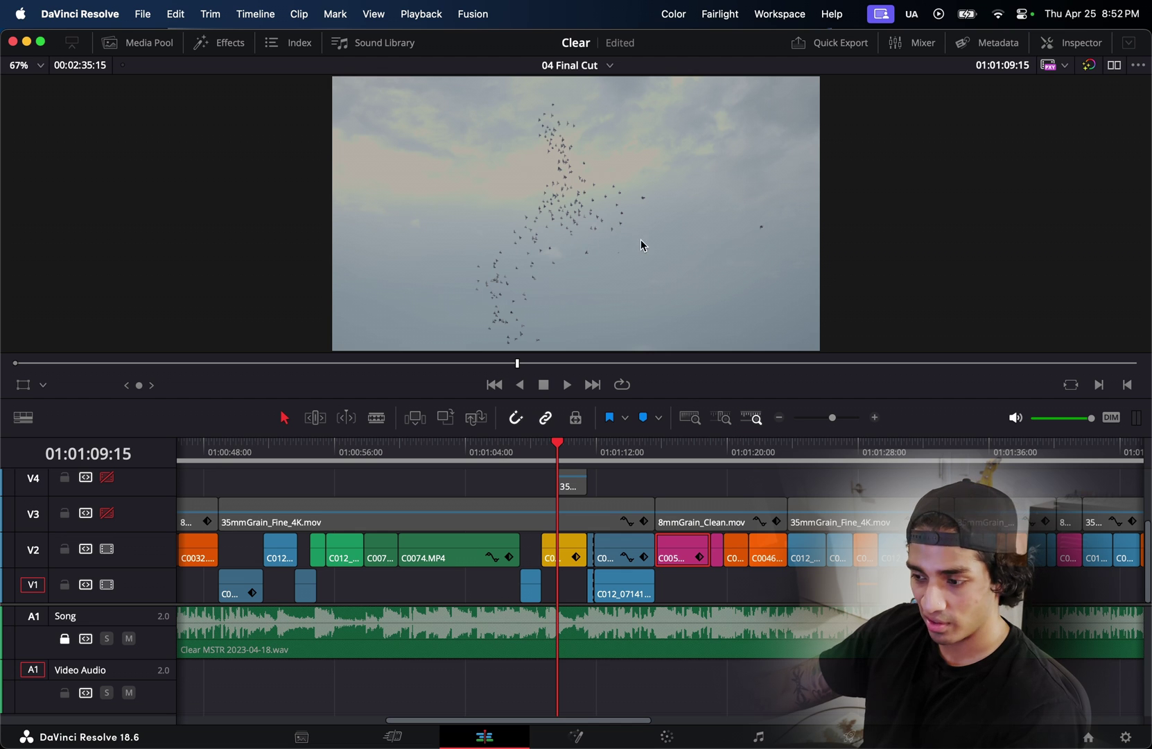
Scrub from the man in a hat near 01:01:03 through the dancing and rooftop shots
left_click(456, 460)
left_click_drag(432, 461, 485, 456)
scroll(488, 455, "down", 5)
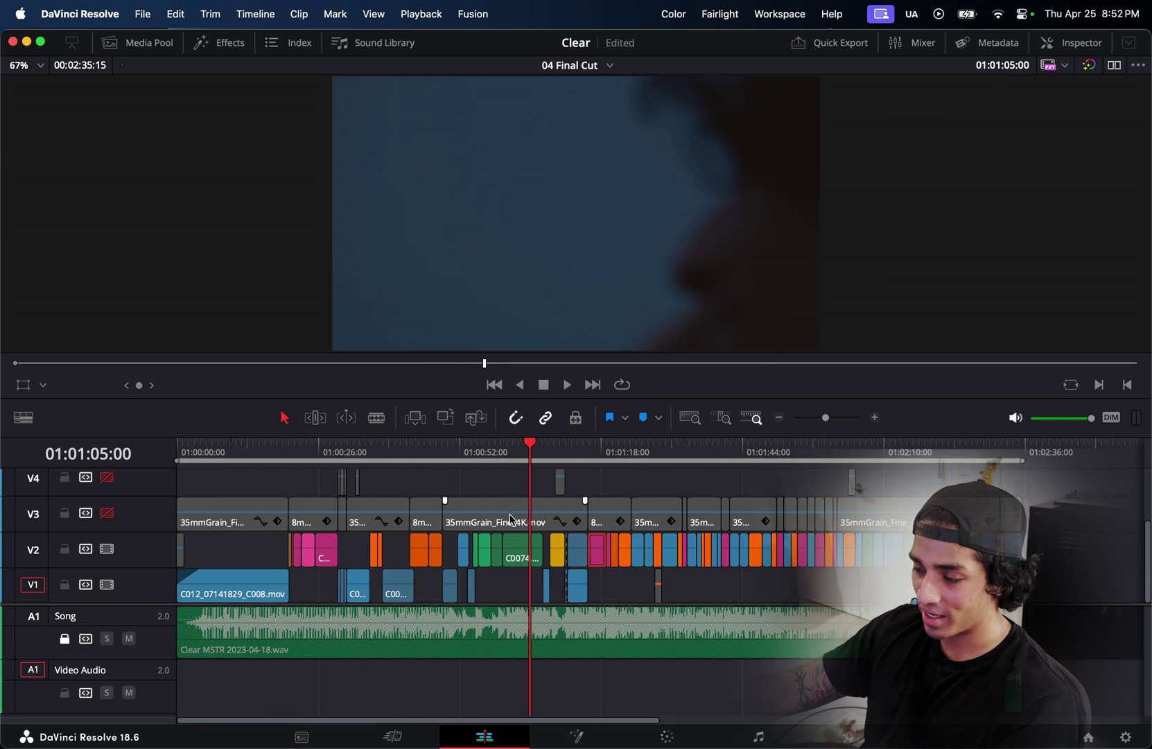
scroll(534, 458, "up", 4)
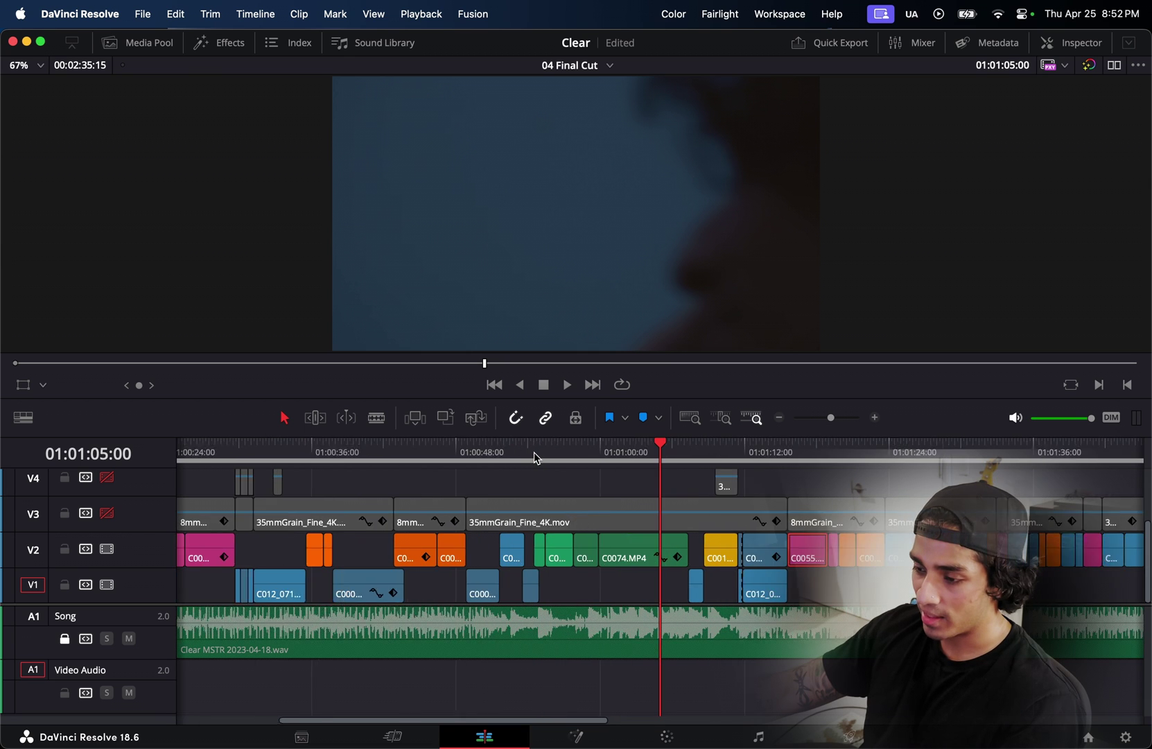
scroll(534, 458, "up", 3)
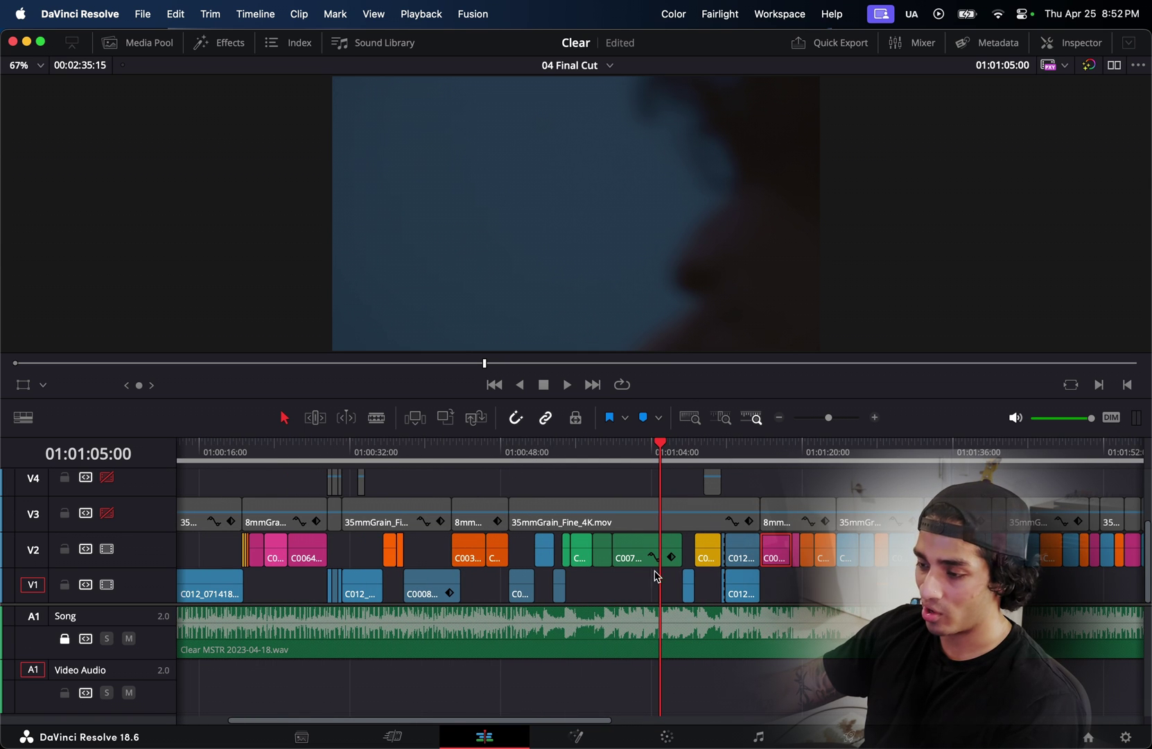
left_click(790, 447)
left_click_drag(790, 447, 1079, 448)
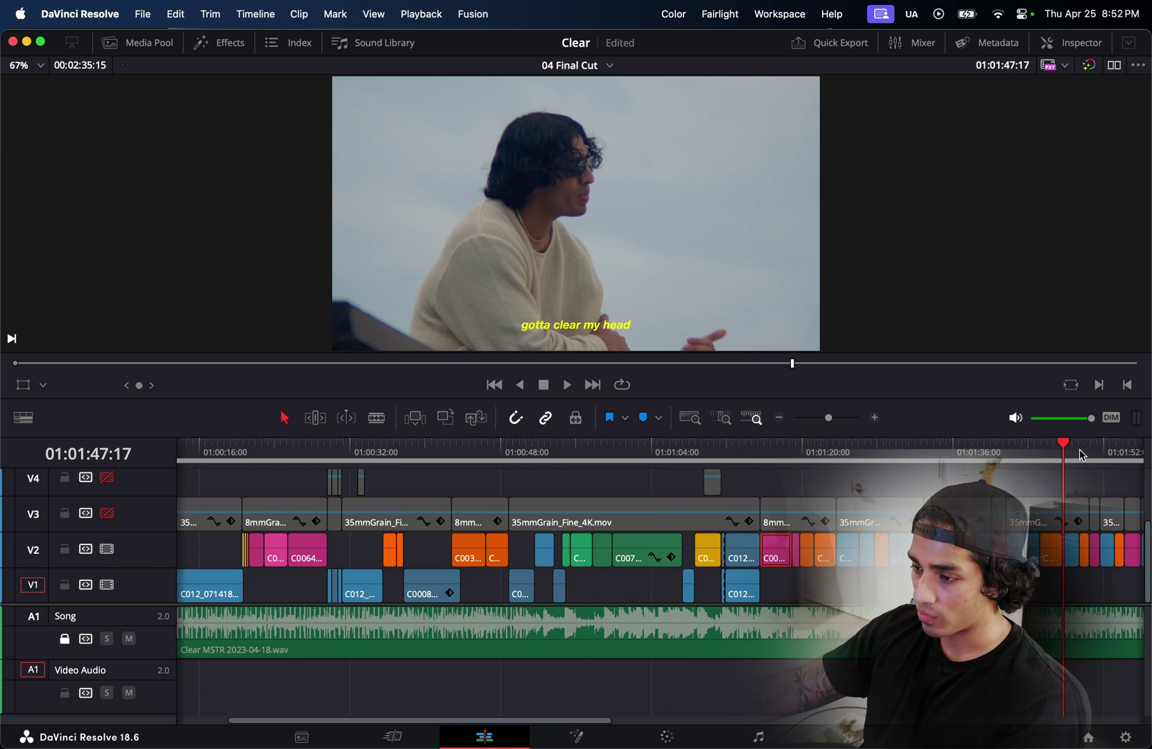
scroll(1080, 451, "down", 2)
left_click_drag(732, 450, 830, 449)
left_click(885, 449)
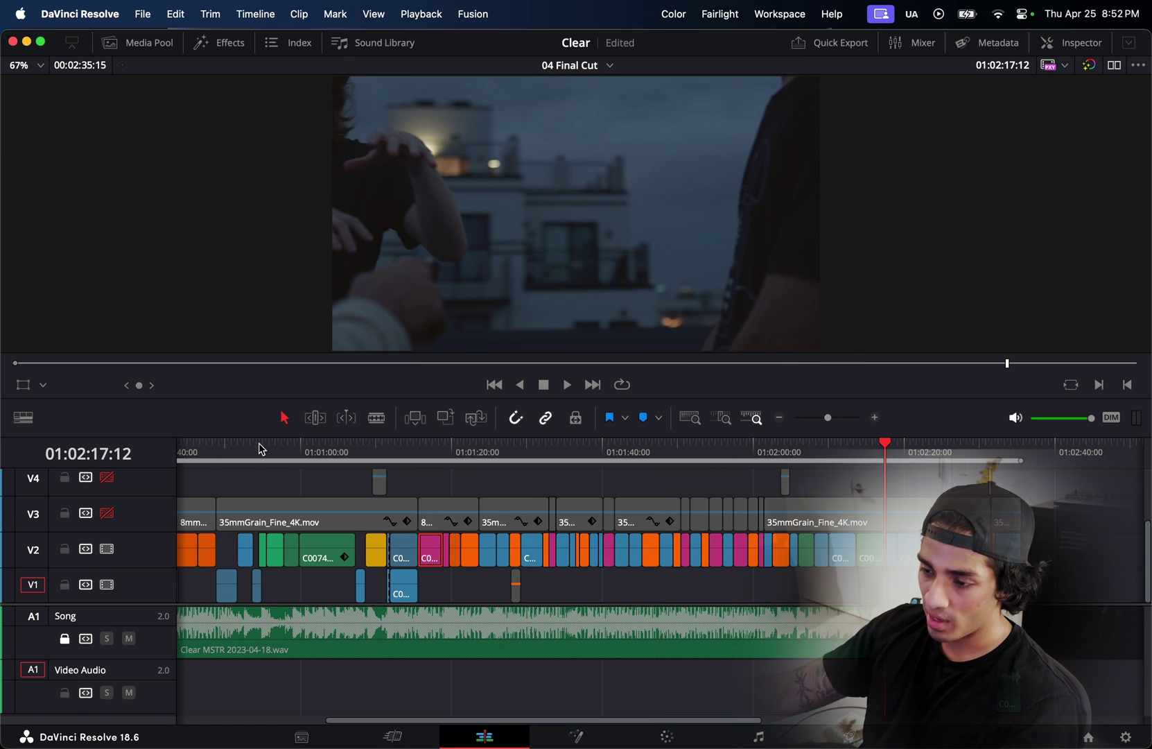
Return to the timeline start, zoom out, and enable the V3 and V4 grain overlay tracks
key("Home")
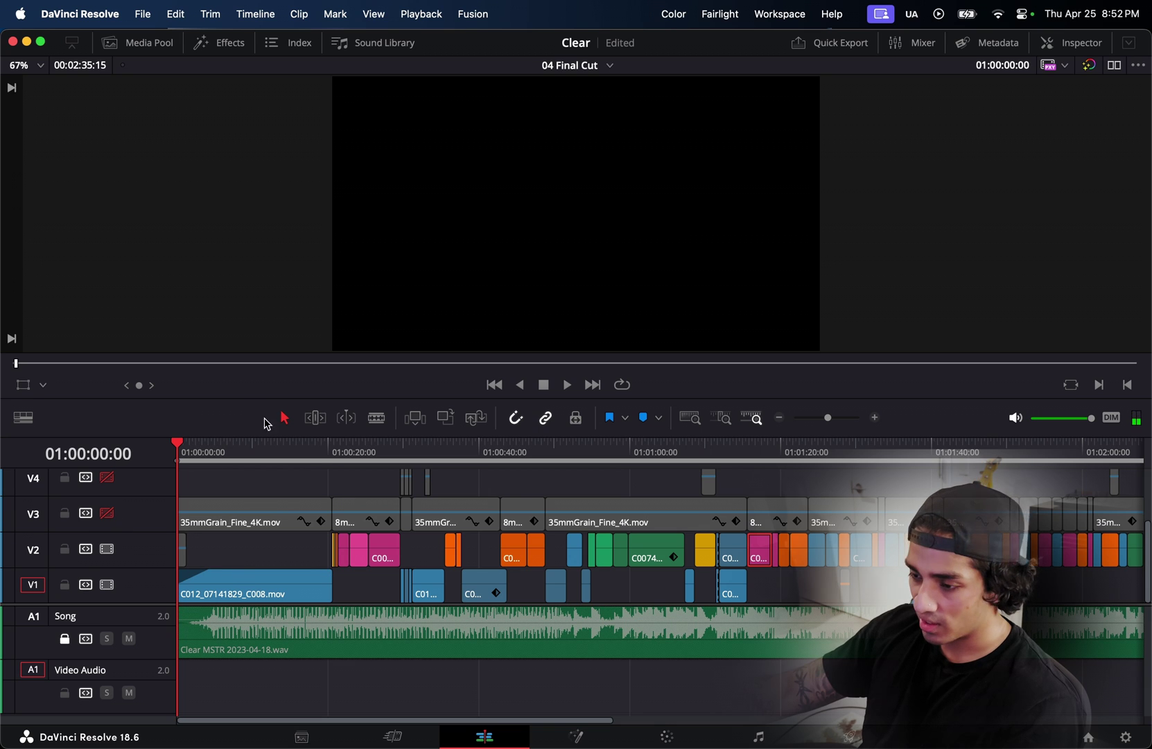
key("super+minus")
scroll(339, 534, "up", 2)
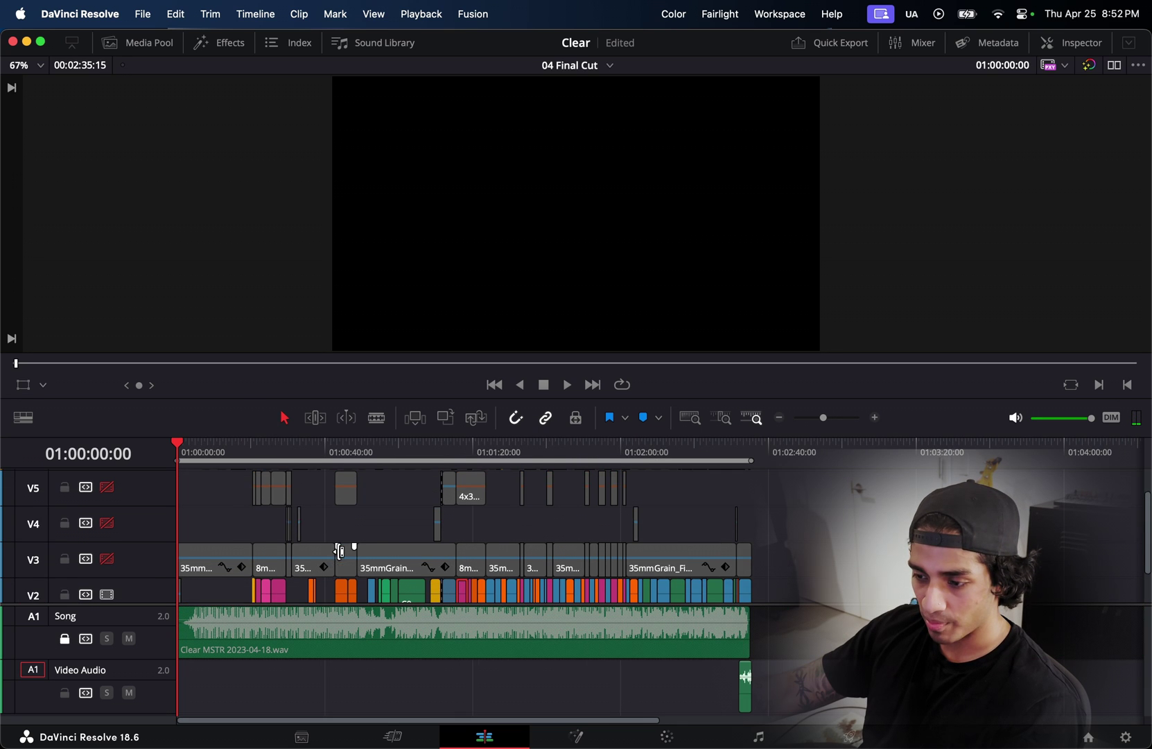
left_click(107, 557)
left_click(106, 523)
Zoom into the opening seconds and review the rooftop section around 01:00:29:17
left_click_drag(289, 460, 773, 463)
scroll(605, 514, "down", 2)
scroll(605, 514, "up", 3)
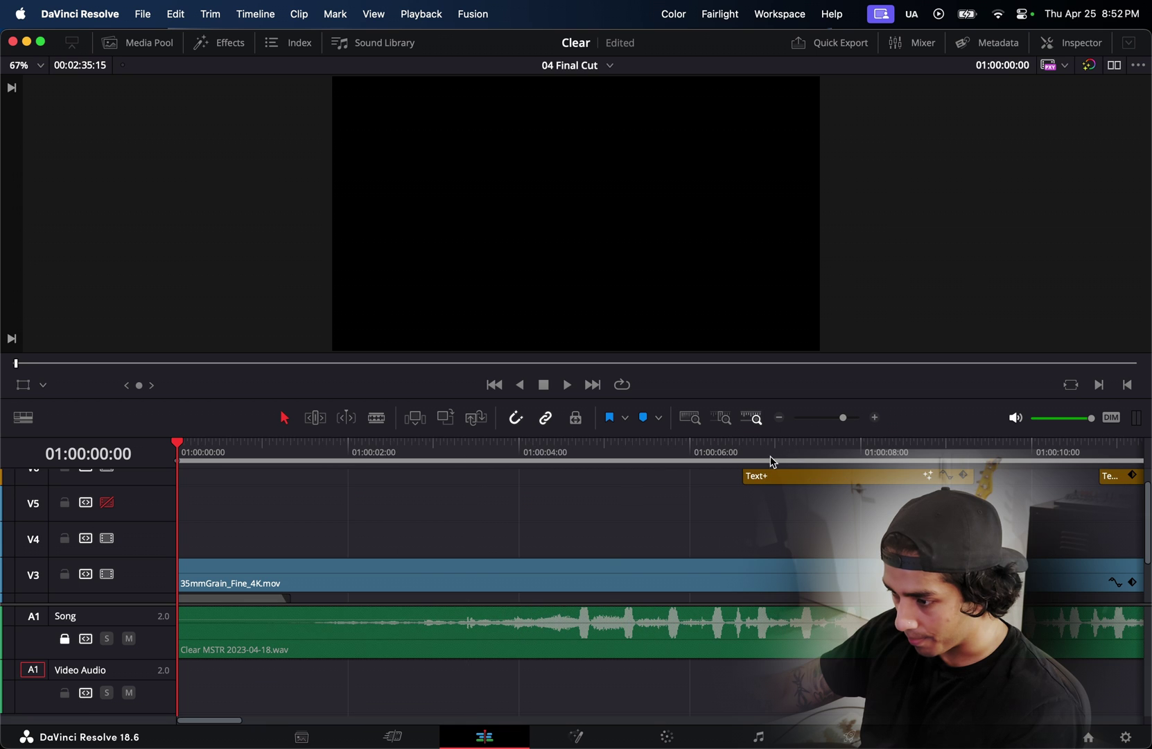
left_click_drag(189, 720, 359, 712)
left_click(400, 445)
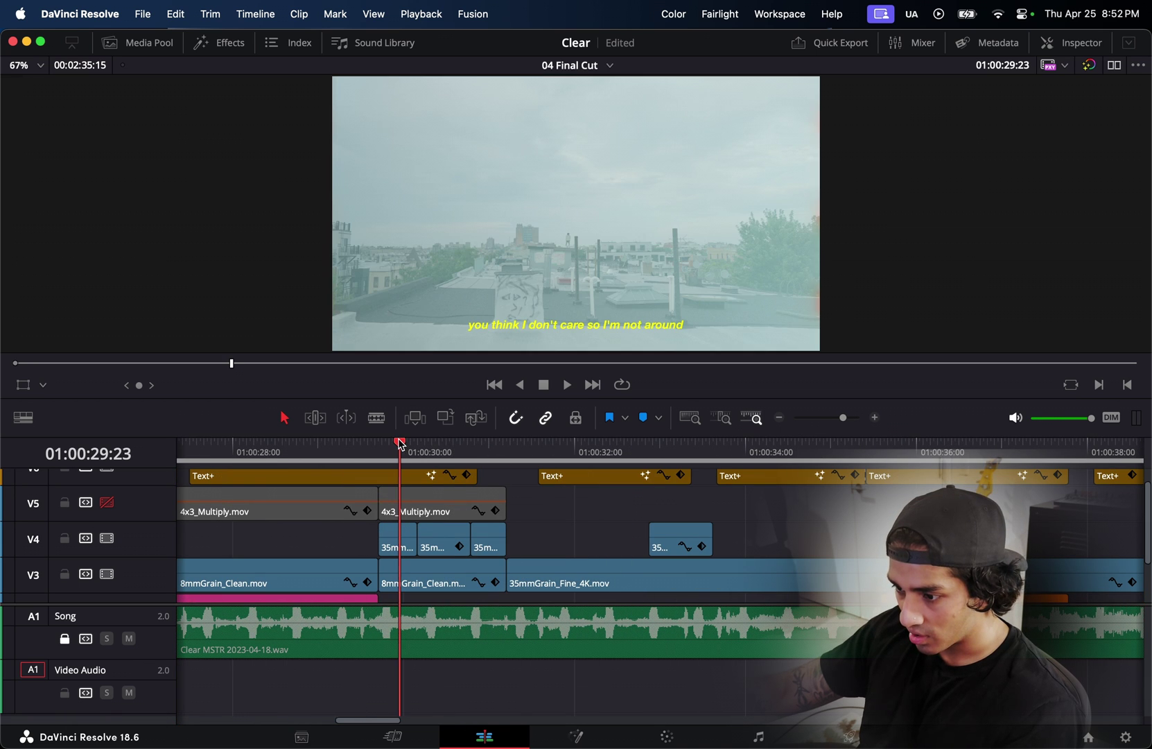
left_click_drag(418, 444, 493, 447)
scroll(399, 452, "up", 2)
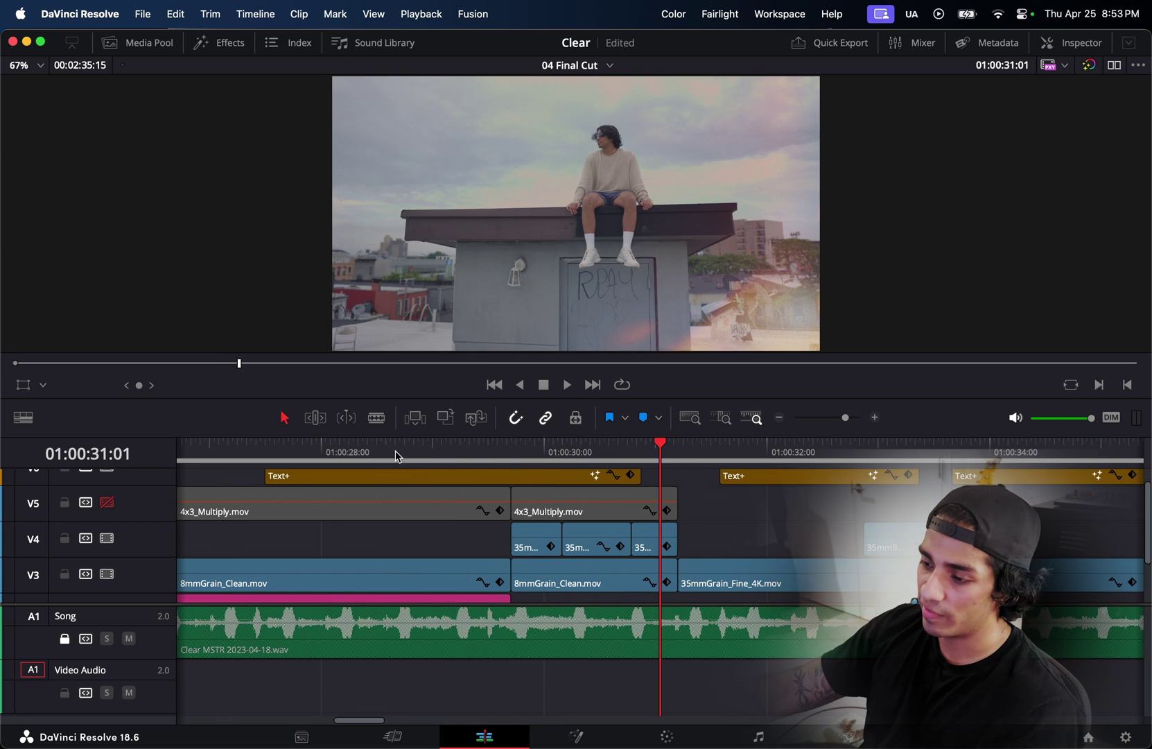
left_click(525, 452)
key("space")
key("space")
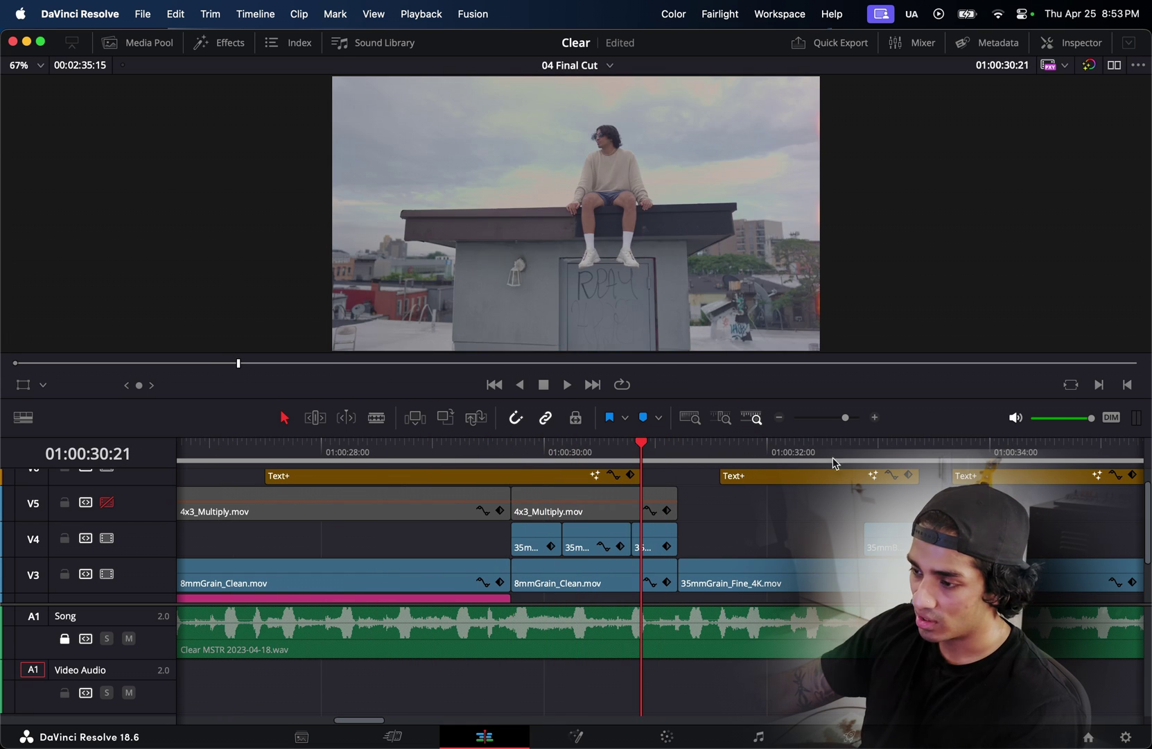
left_click_drag(872, 449, 922, 450)
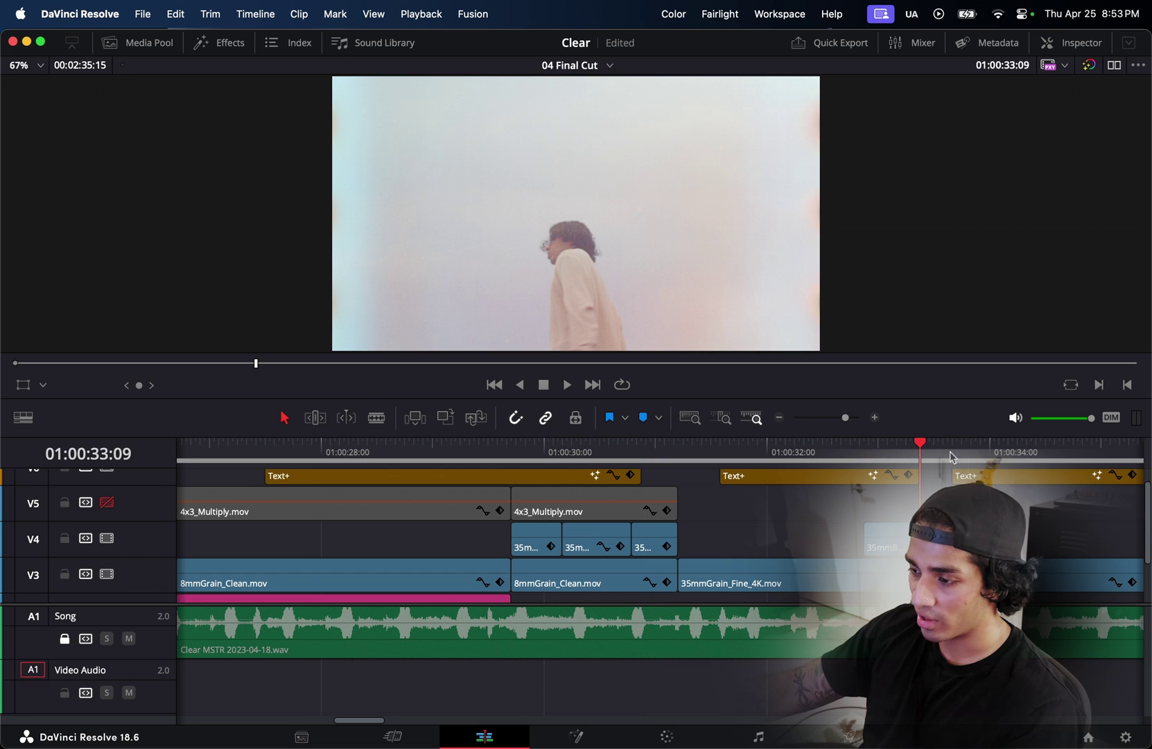
scroll(929, 449, "down", 5)
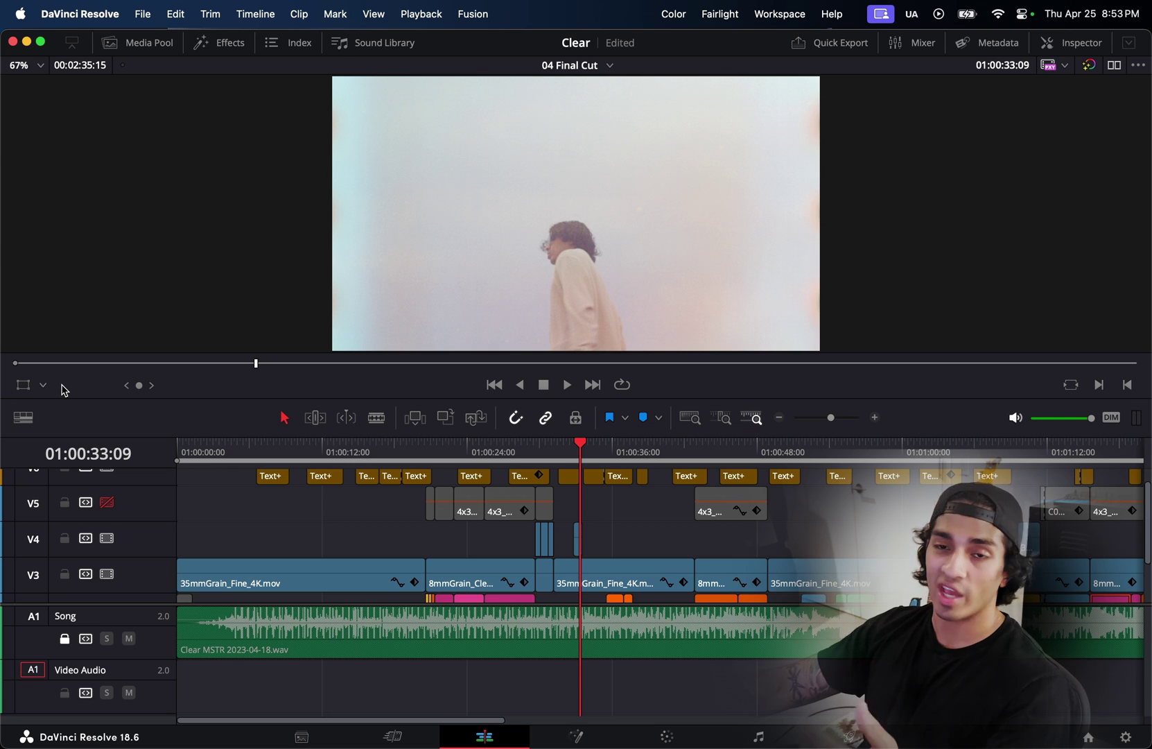
left_click(396, 738)
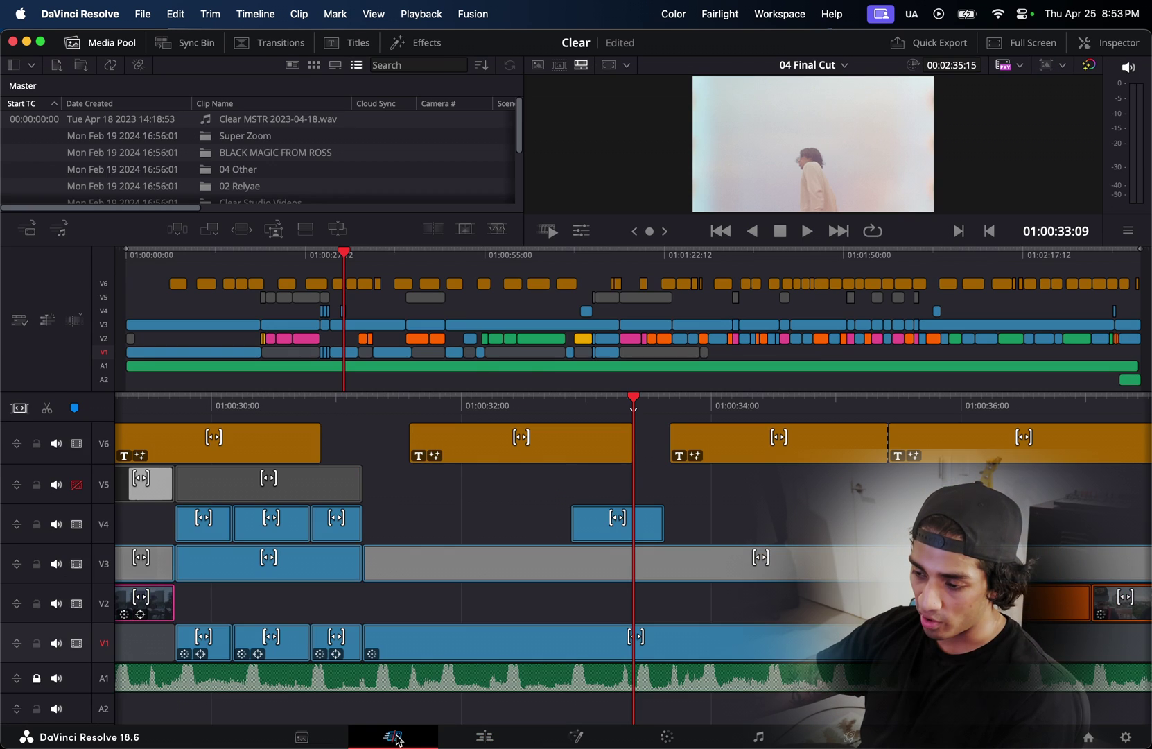
left_click(301, 737)
double_click(207, 467)
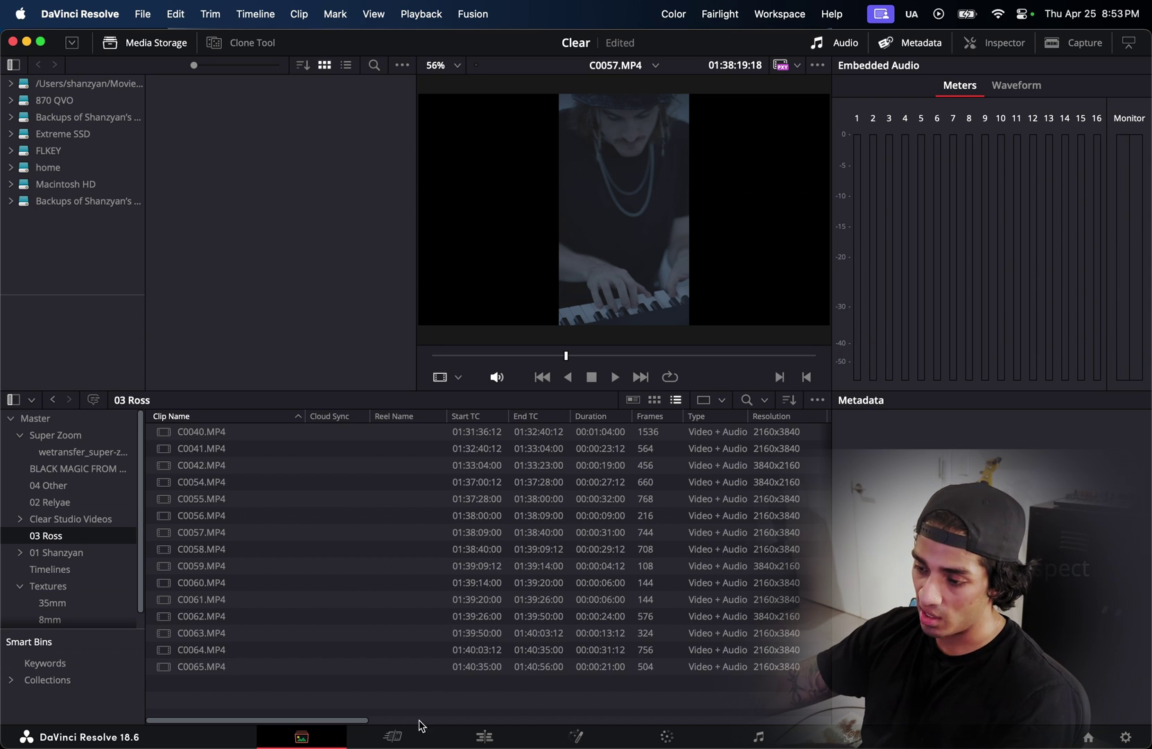
left_click(392, 736)
left_click(478, 741)
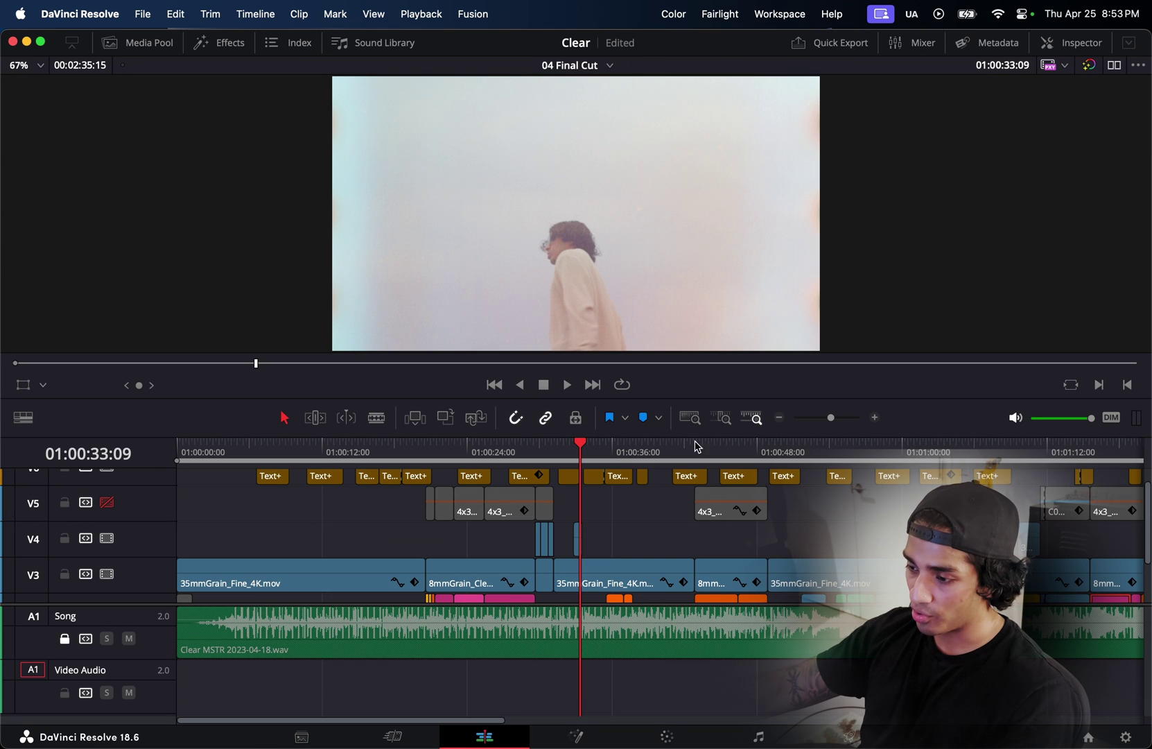
Check frames at 01:00:44:23 and 01:00:27:12, then enable the V5 film frame overlay
left_click(719, 449)
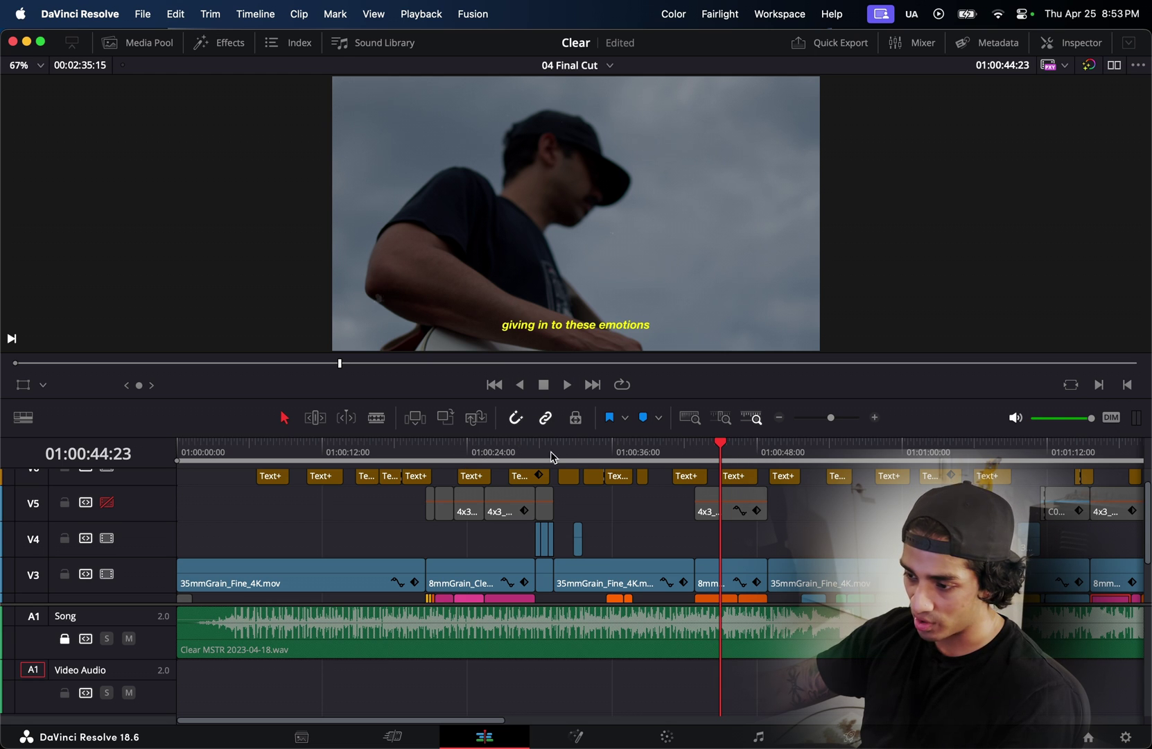
left_click(507, 451)
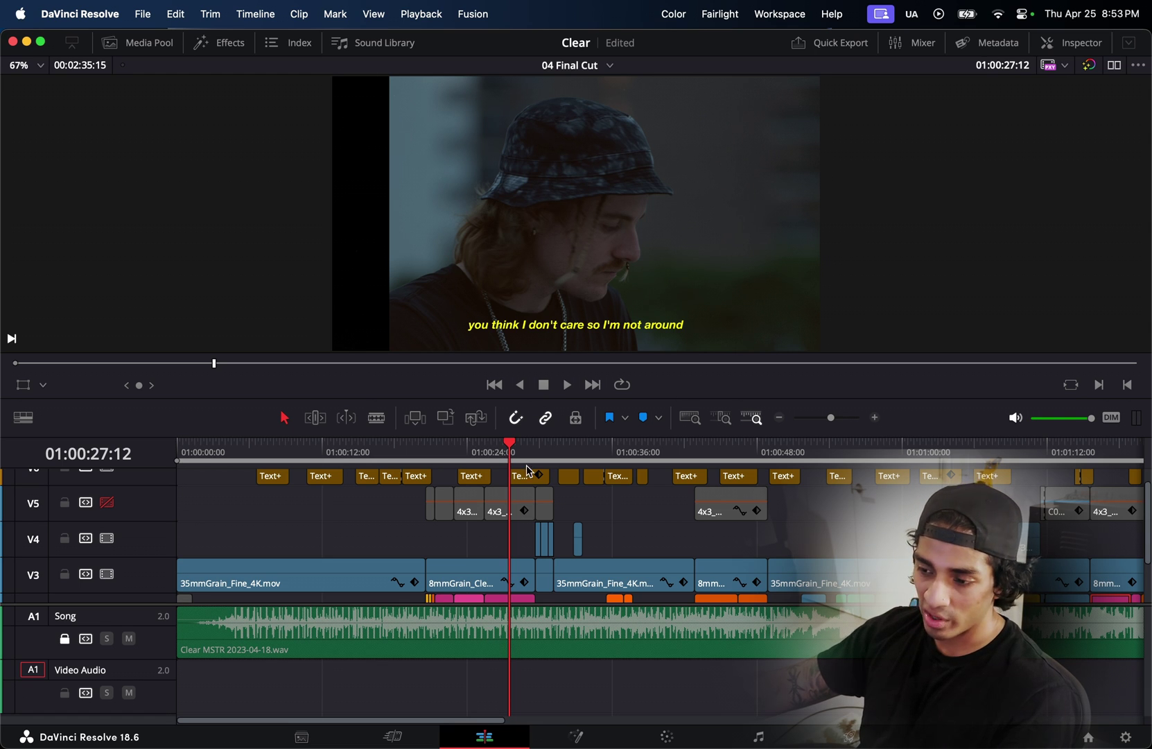
left_click(109, 503)
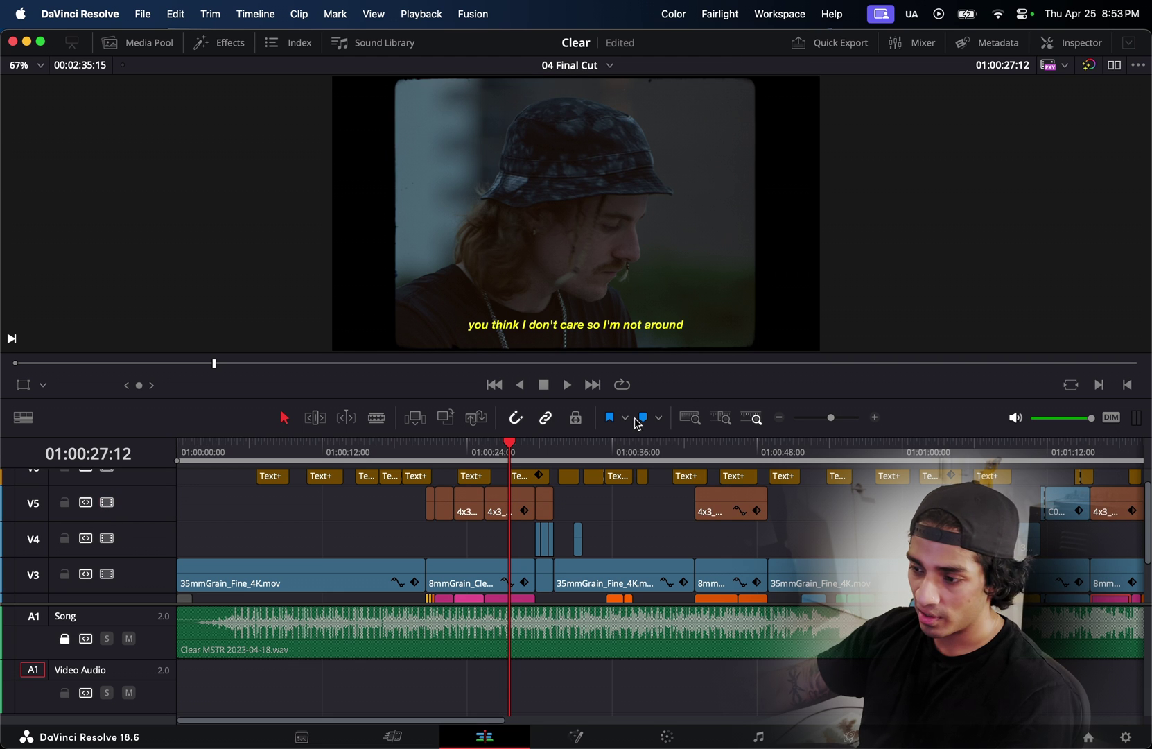
Zoom the timeline to check the framed shots, then move to the Color page
scroll(489, 466, "up", 3)
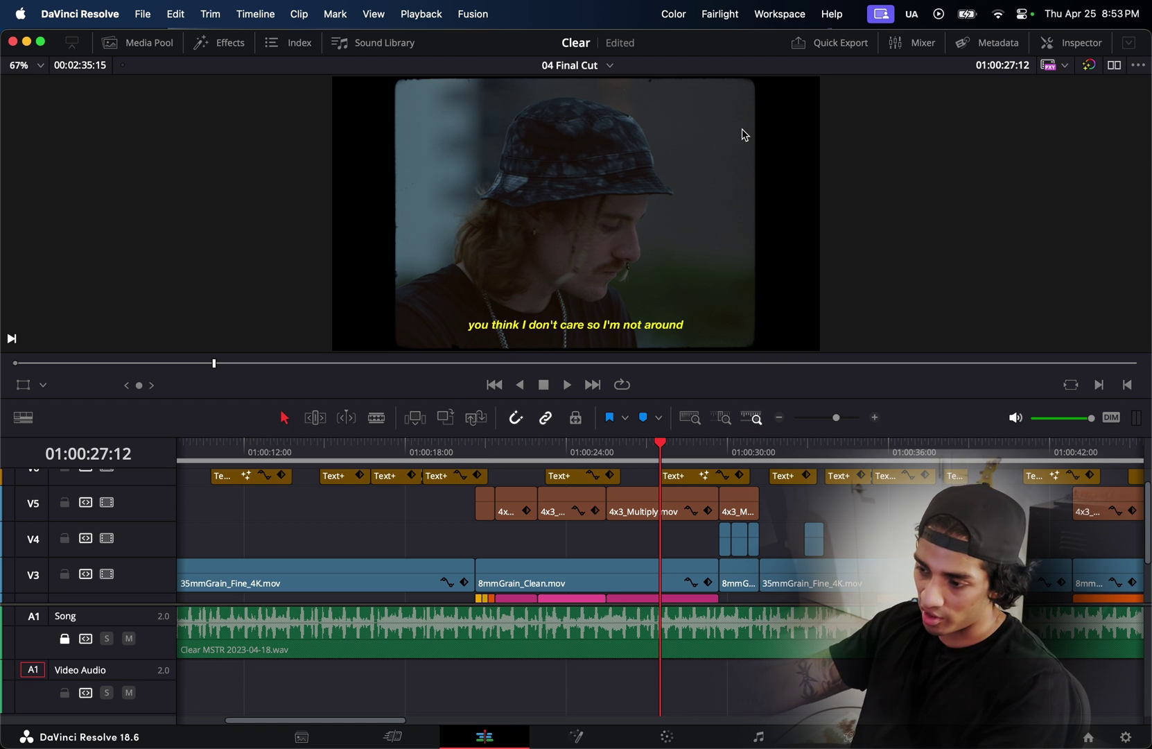
scroll(631, 460, "down", 5)
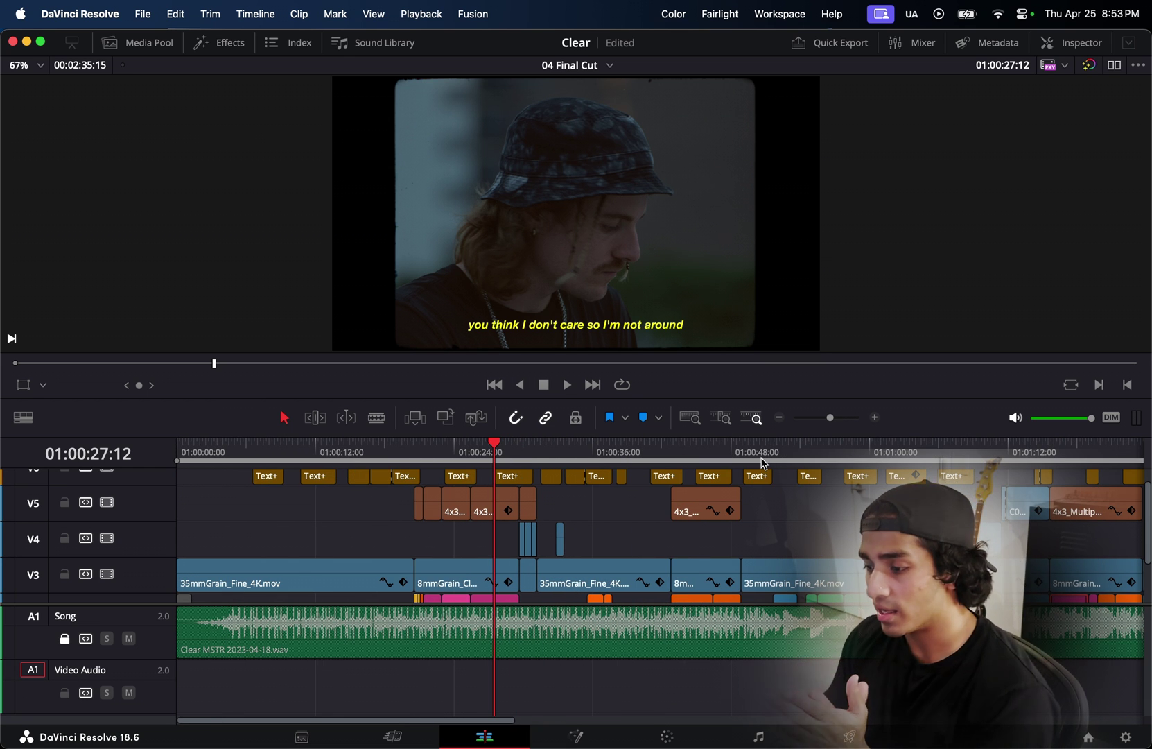
scroll(762, 462, "down", 3)
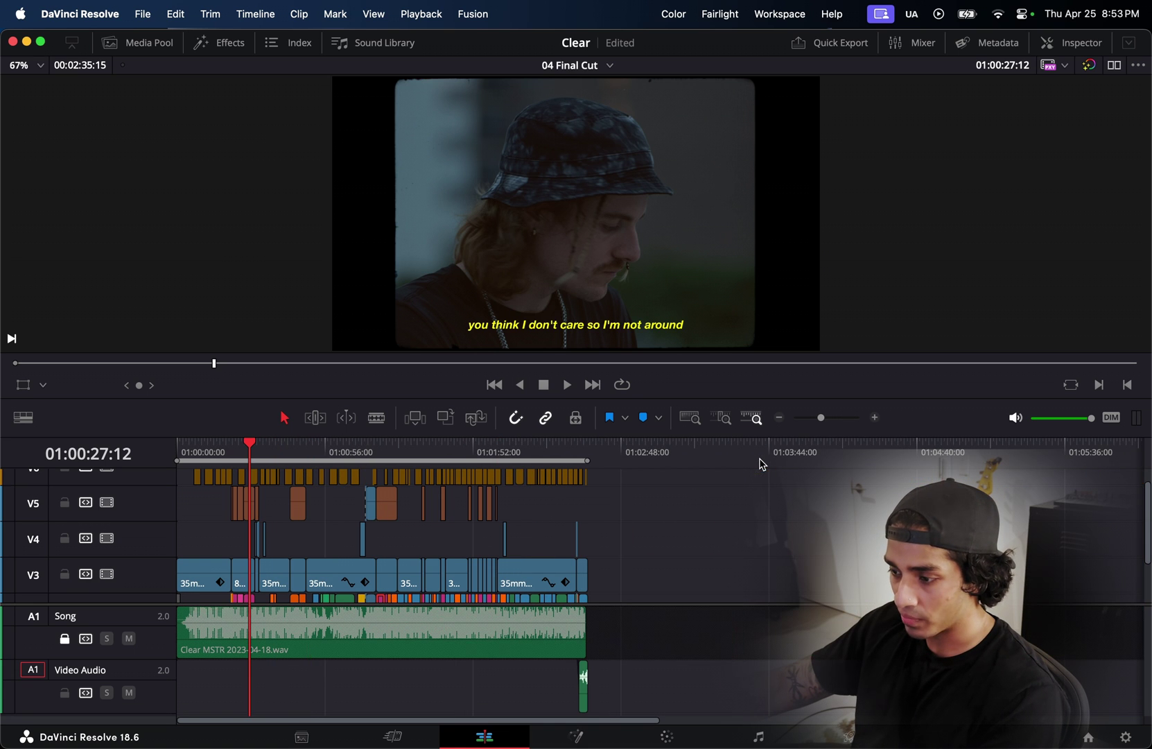
scroll(457, 450, "up", 1)
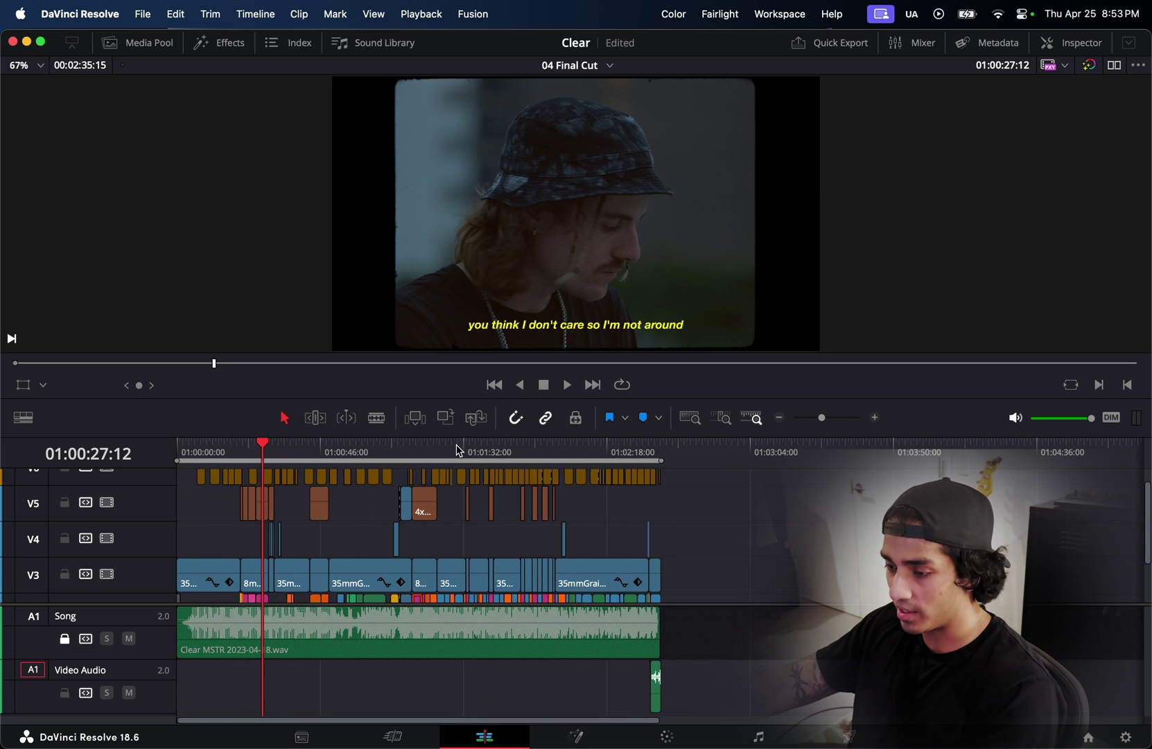
scroll(457, 449, "up", 1)
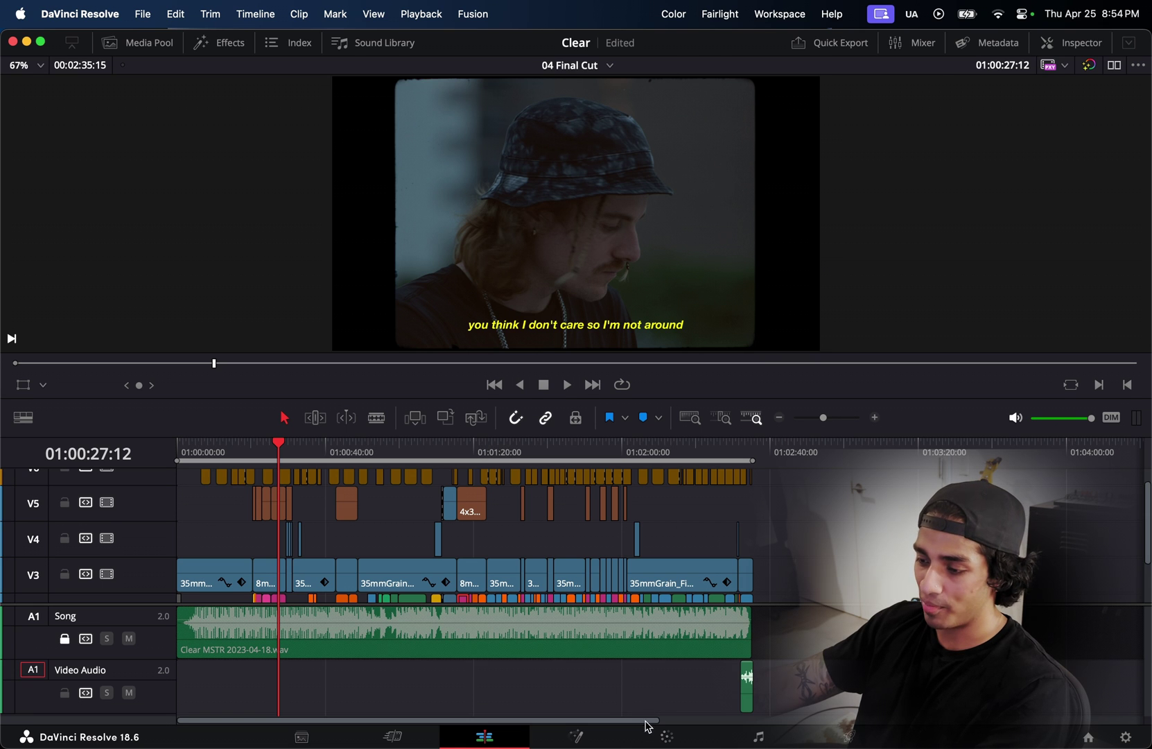
left_click(663, 737)
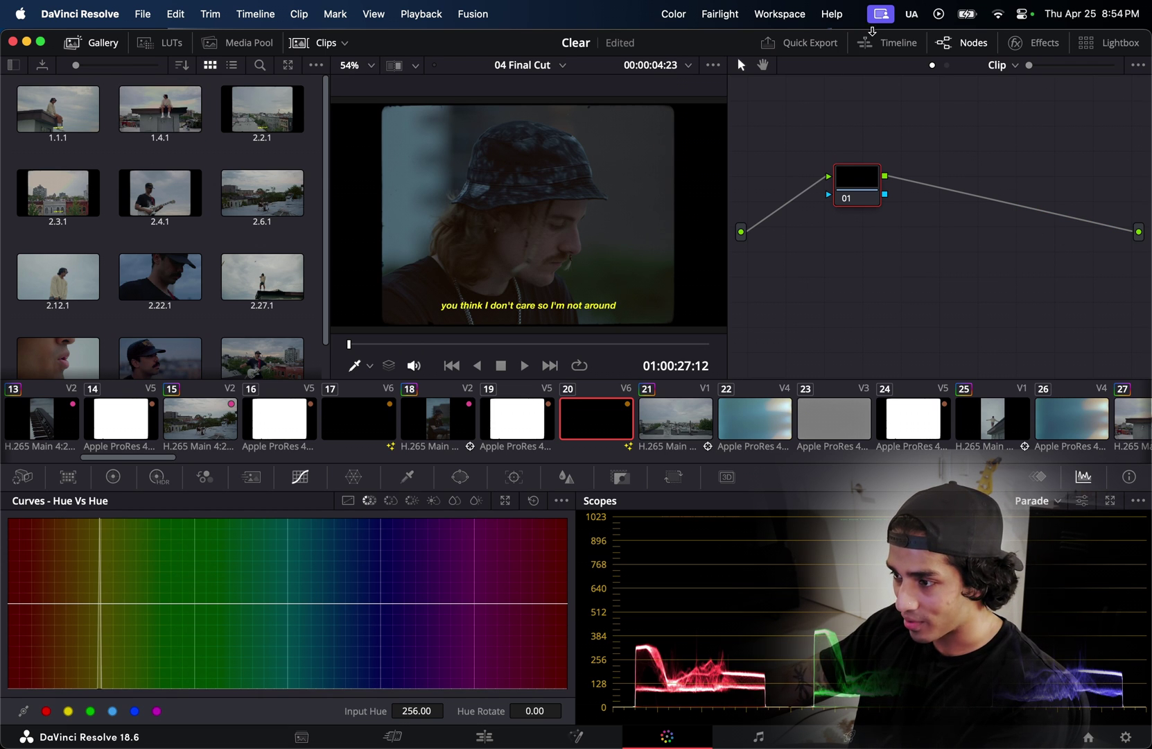
Show the mini timeline, hide the stills gallery, and select clip 19
left_click(880, 43)
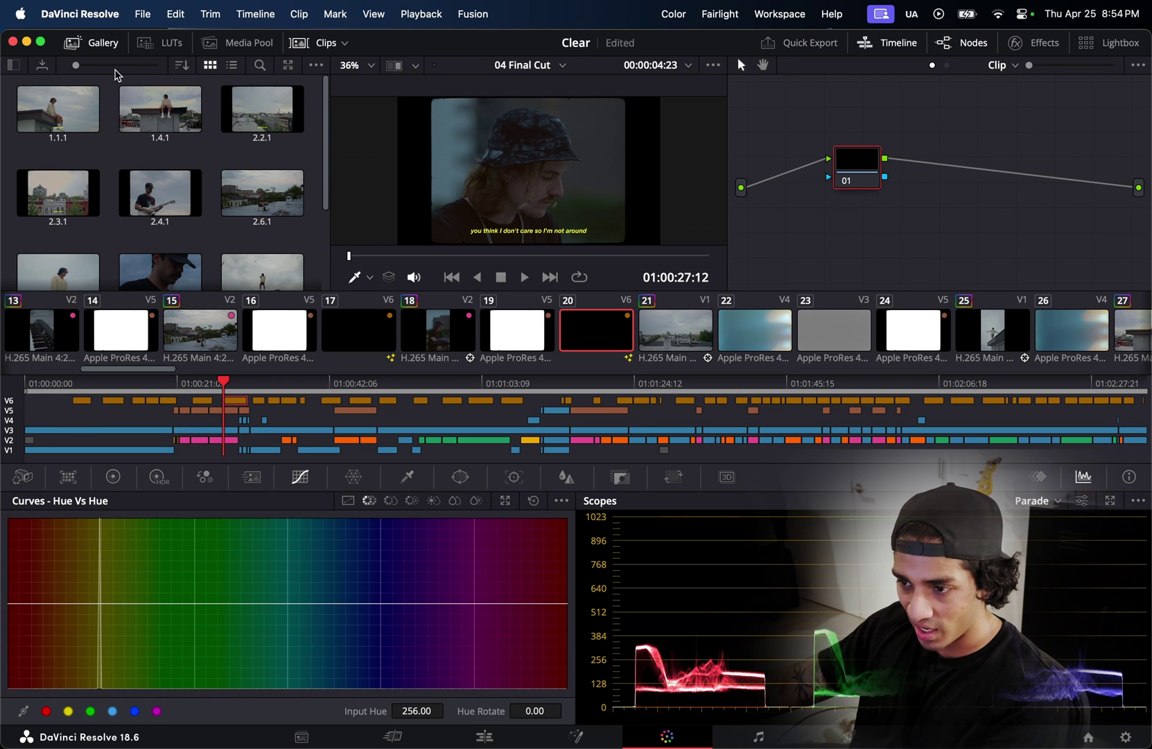
left_click(92, 43)
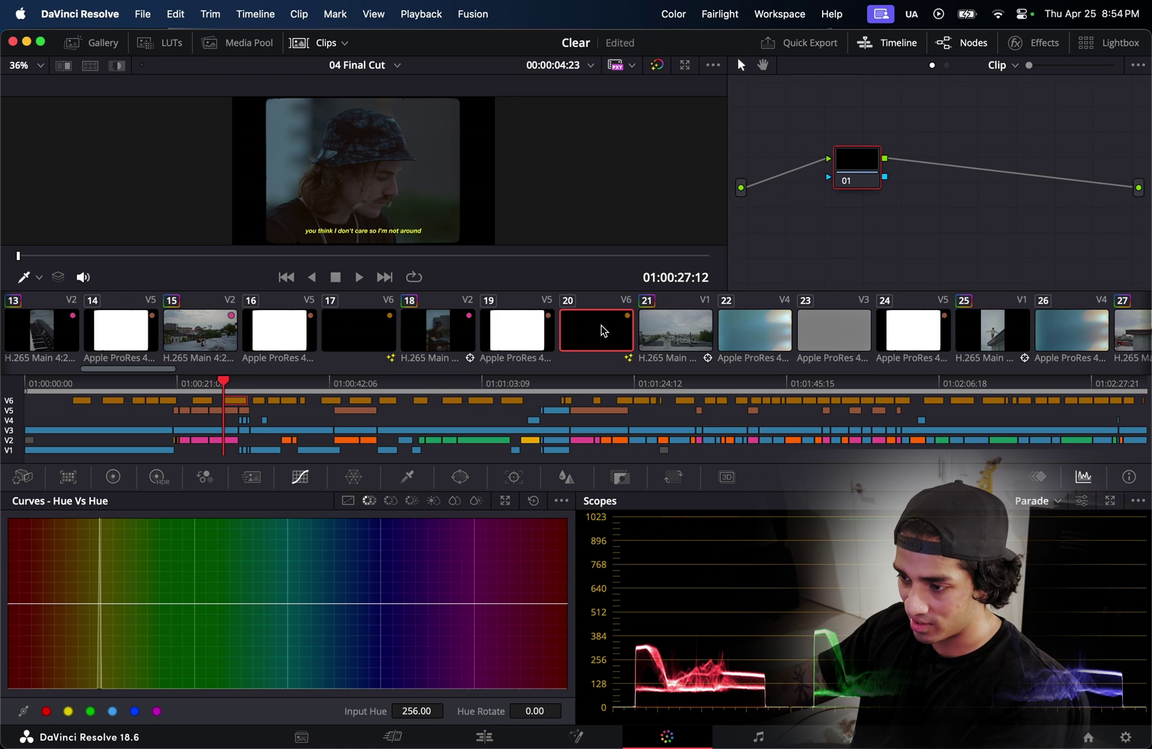
left_click(518, 326)
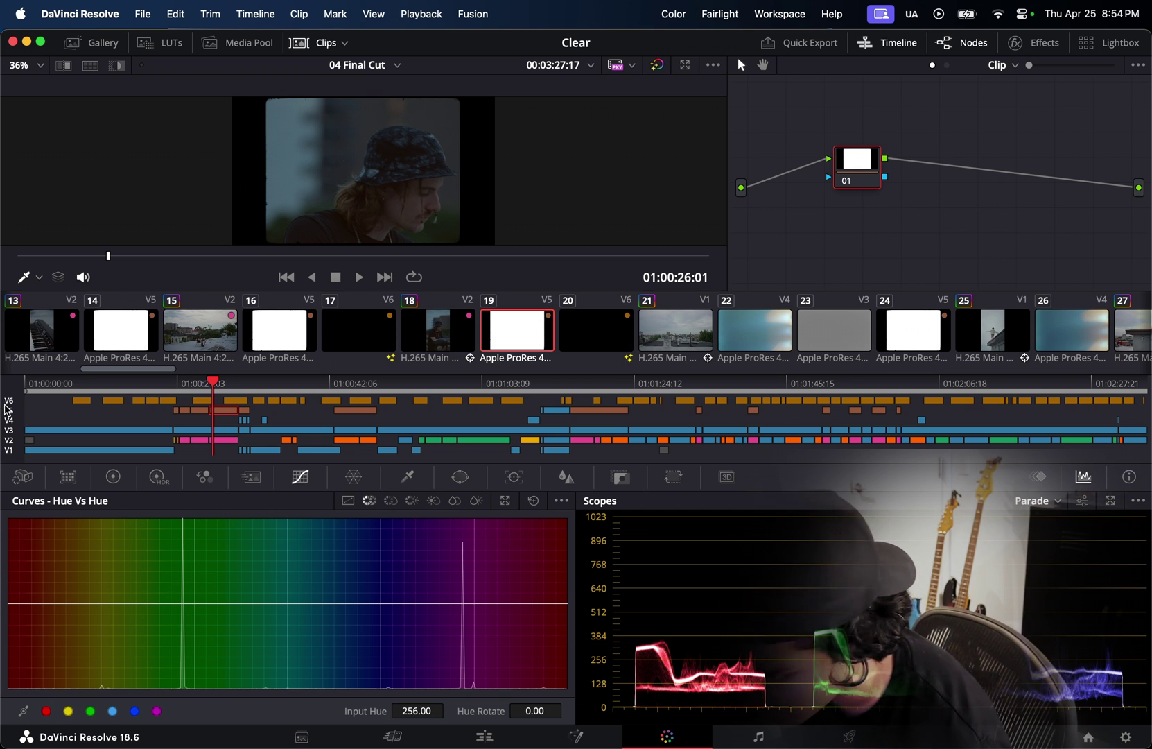
Disable tracks V6, V5, V4 and V3 in the mini timeline
left_click(10, 400)
left_click(14, 410)
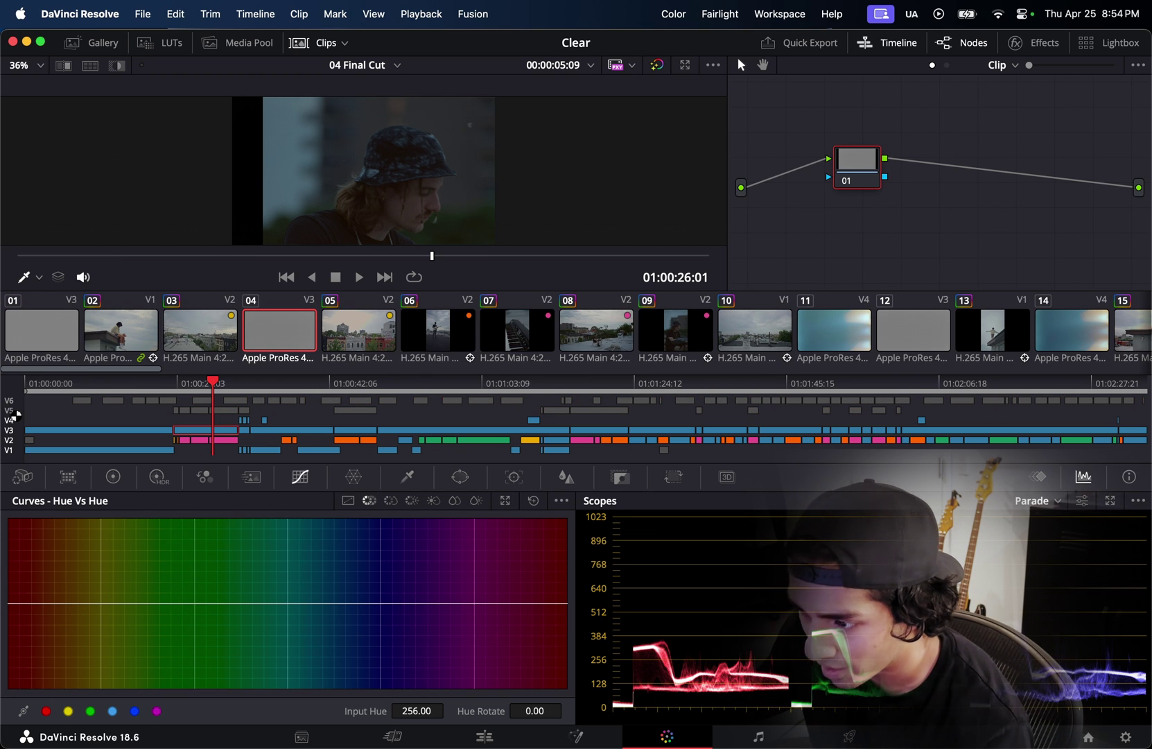
left_click(13, 419)
left_click(10, 430)
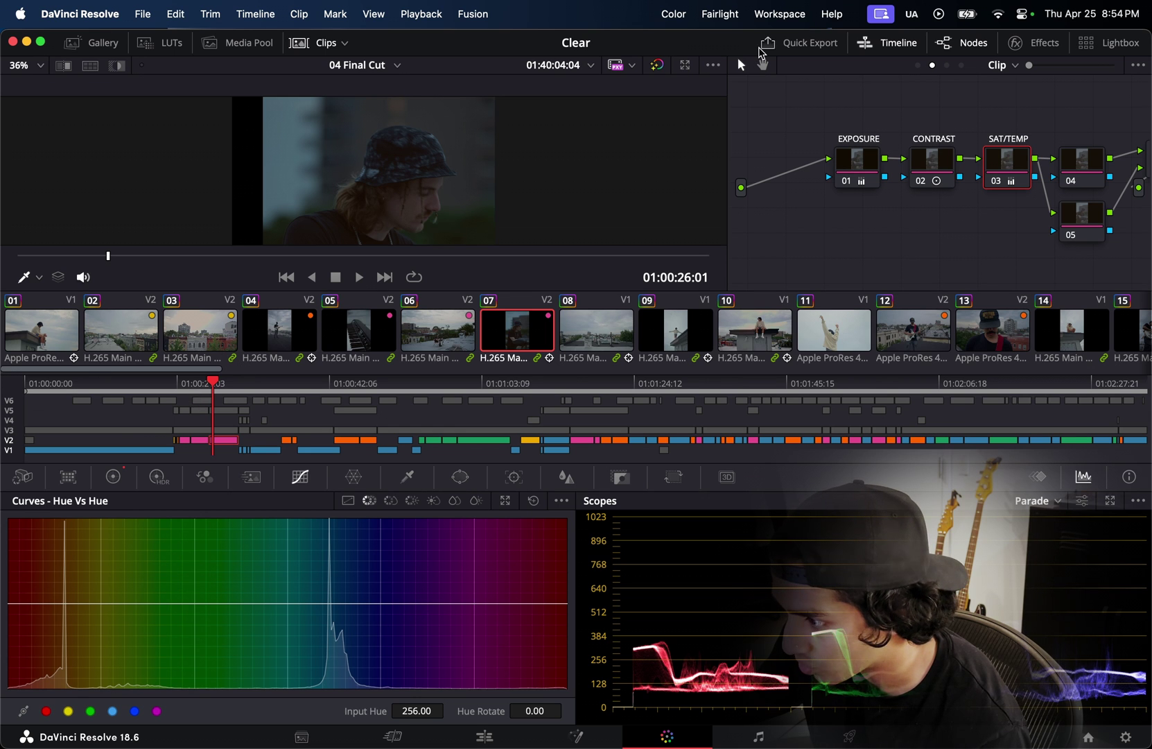
Hide the mini timeline, select clip 01, and scrub to its rooftop shot
left_click(864, 43)
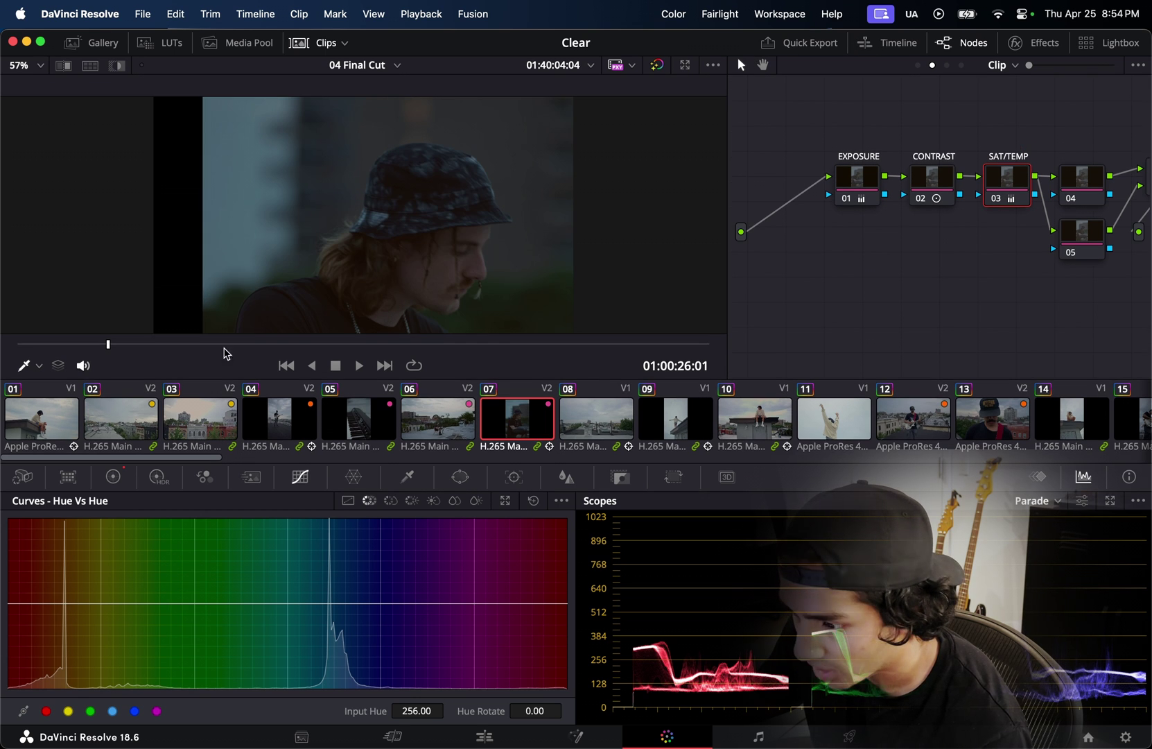
left_click(50, 420)
left_click_drag(17, 344, 654, 356)
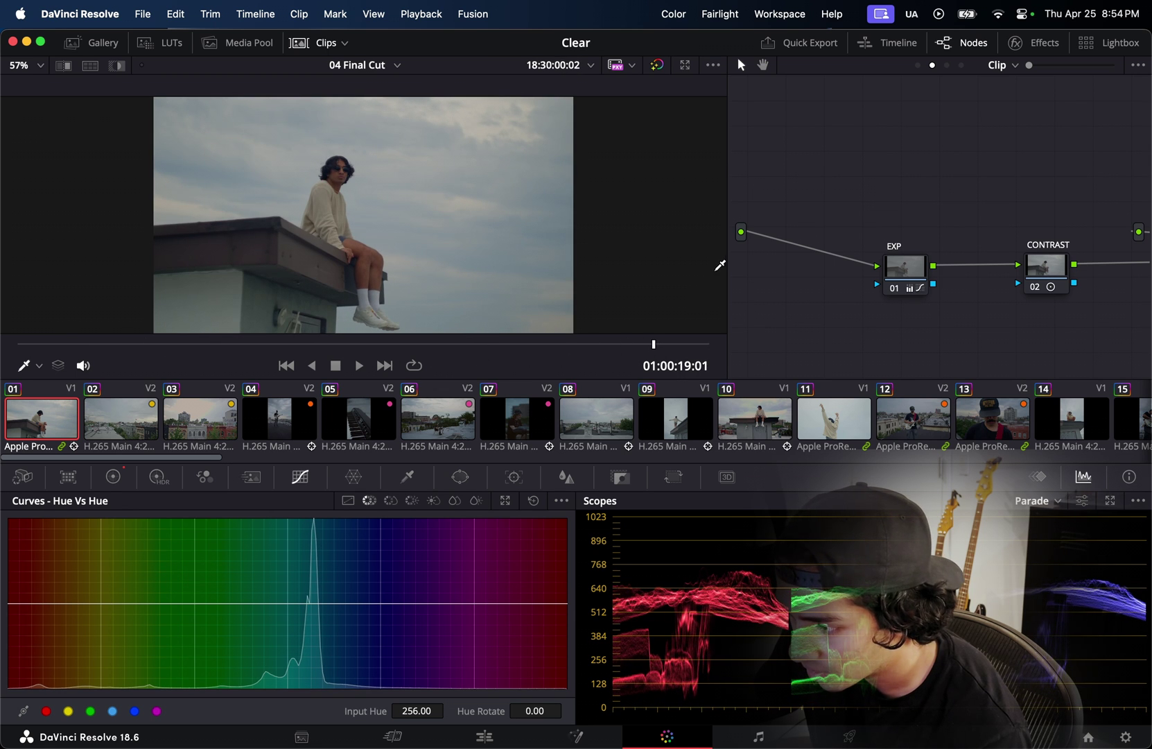
Widen the node editor and switch to the Group Post-Clip node graph
left_click_drag(725, 271, 451, 276)
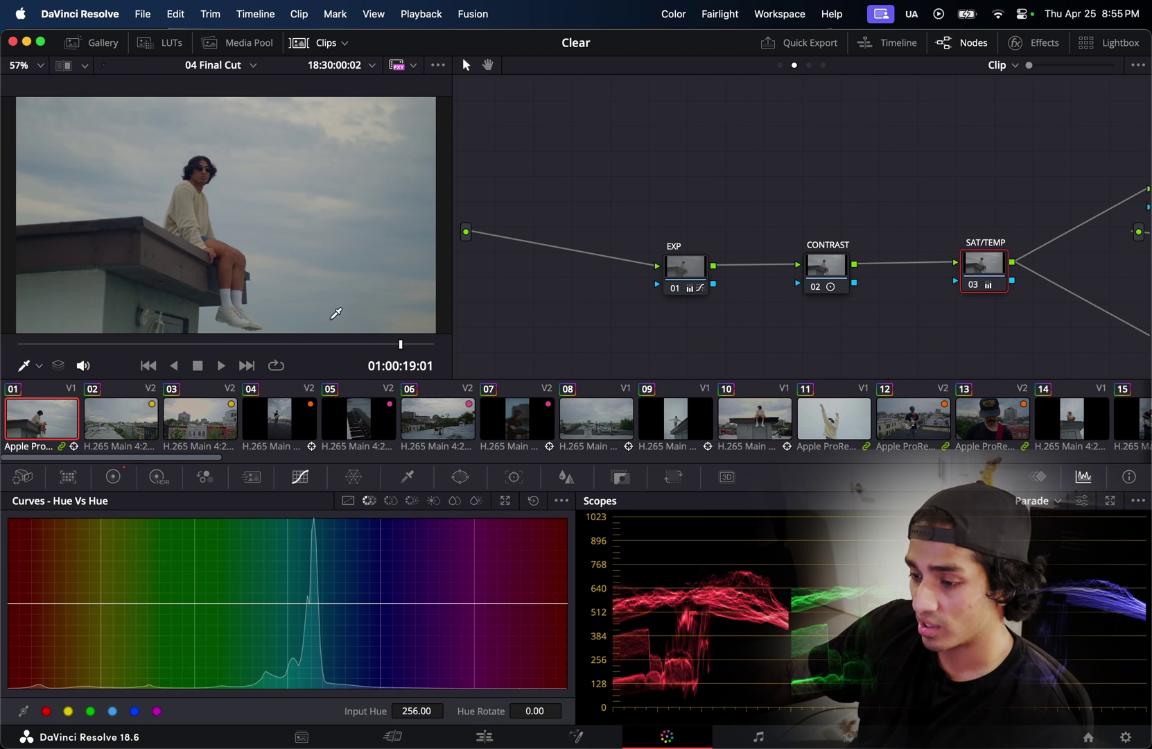
left_click_drag(125, 458, 2, 539)
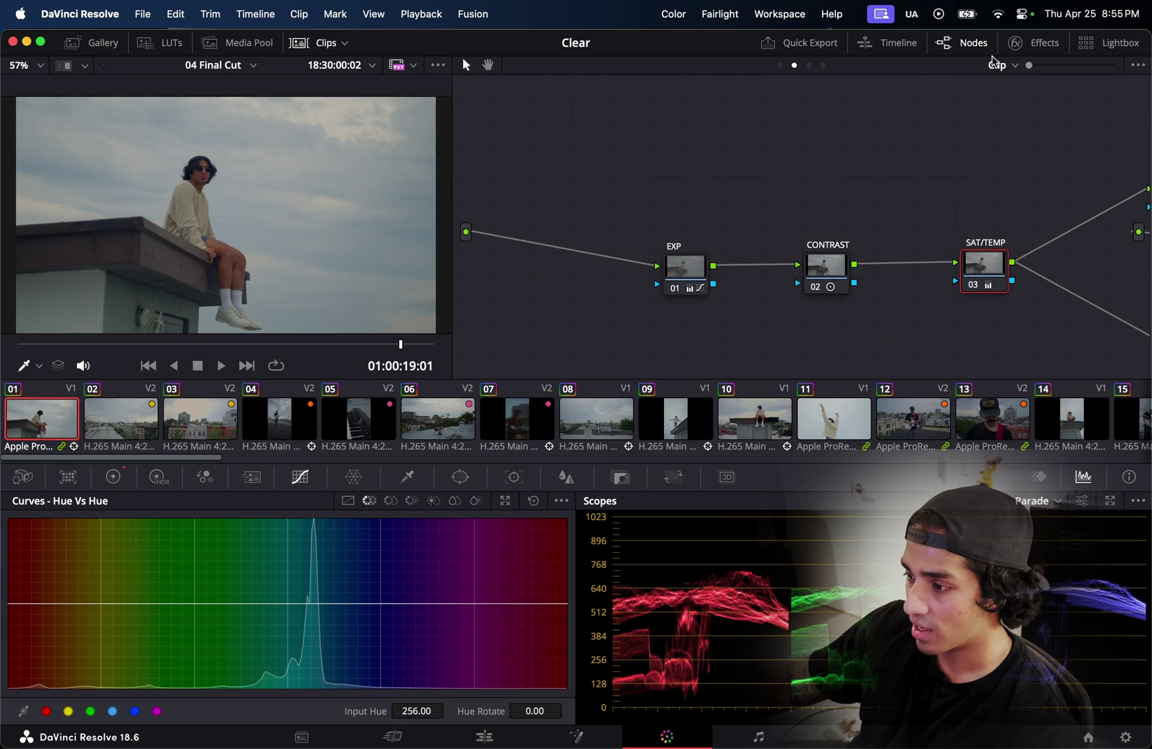
left_click(809, 65)
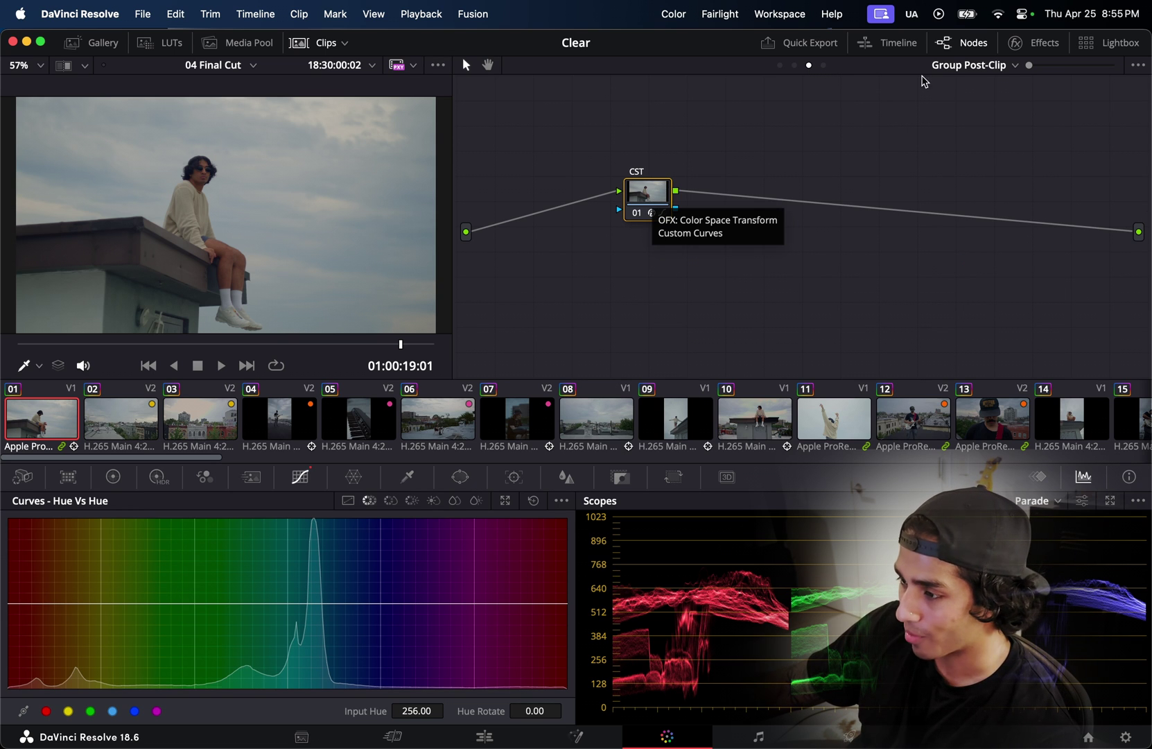
Inspect the CST settings in Effects, then set clip 01's node graph back to Clip
left_click(1025, 43)
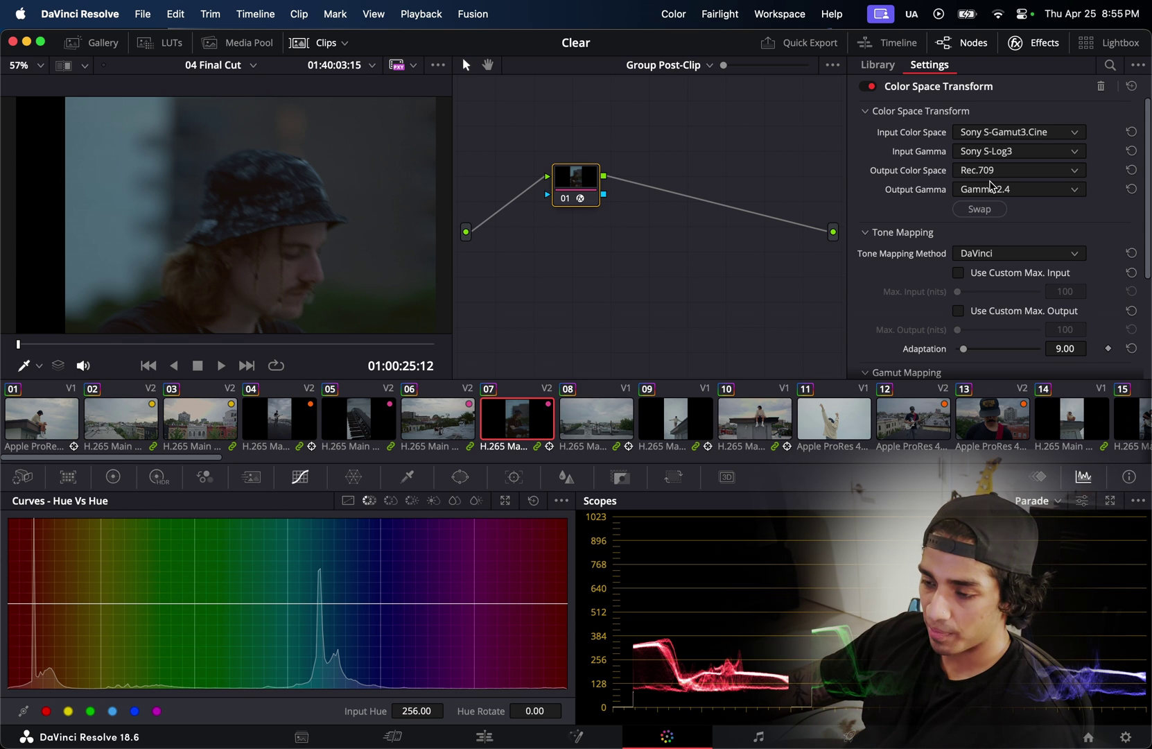
left_click(40, 423)
left_click(660, 68)
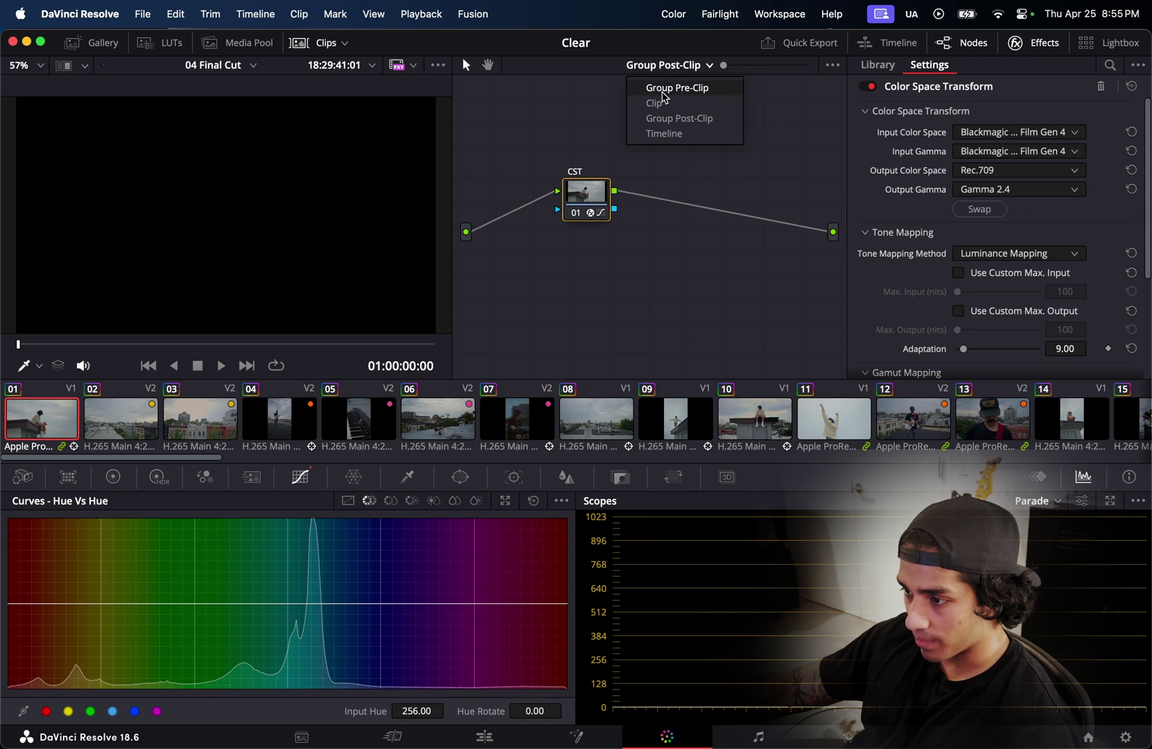
left_click(654, 102)
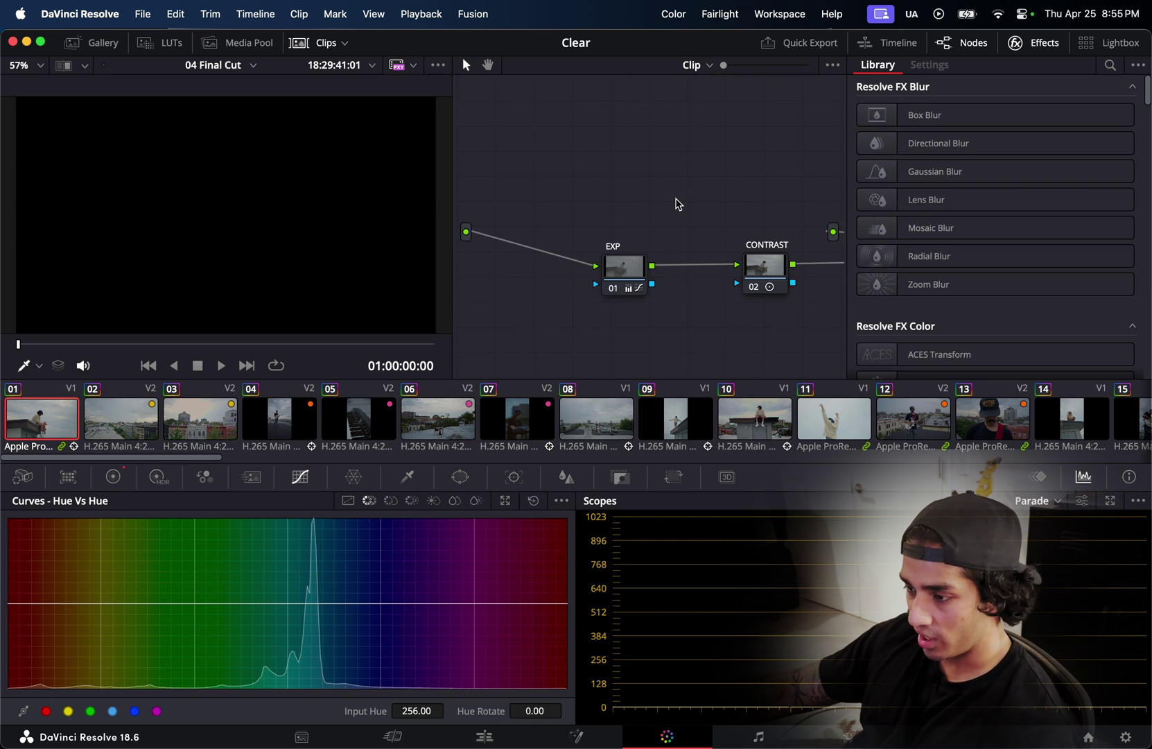
left_click(1015, 43)
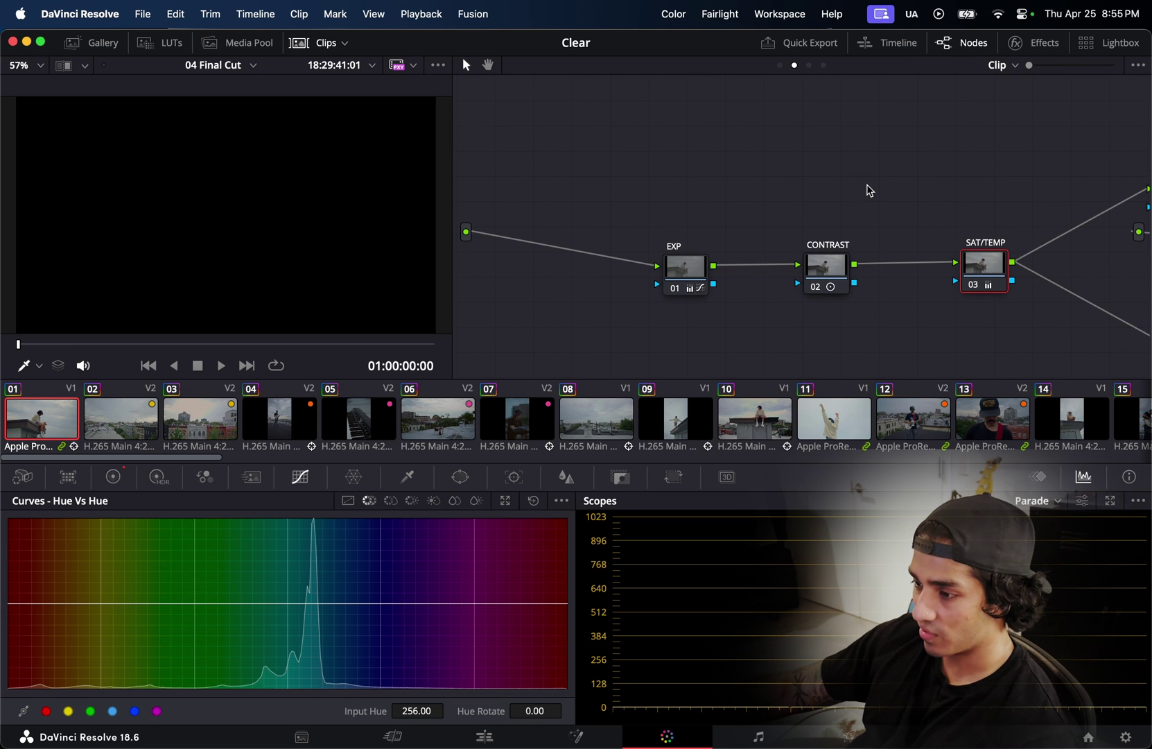
Clean up the node graph, select Second 1, and scrub to the rooftop shot
right_click(861, 167)
left_click(932, 341)
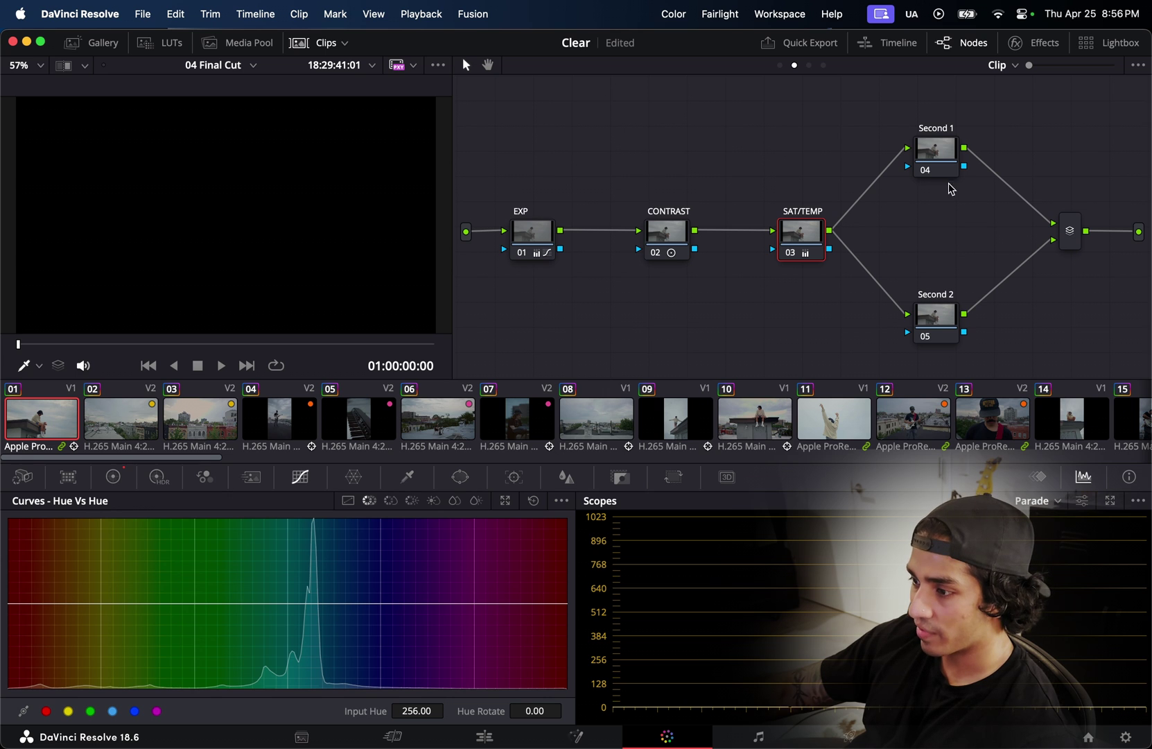
left_click(937, 155)
left_click_drag(39, 343, 429, 342)
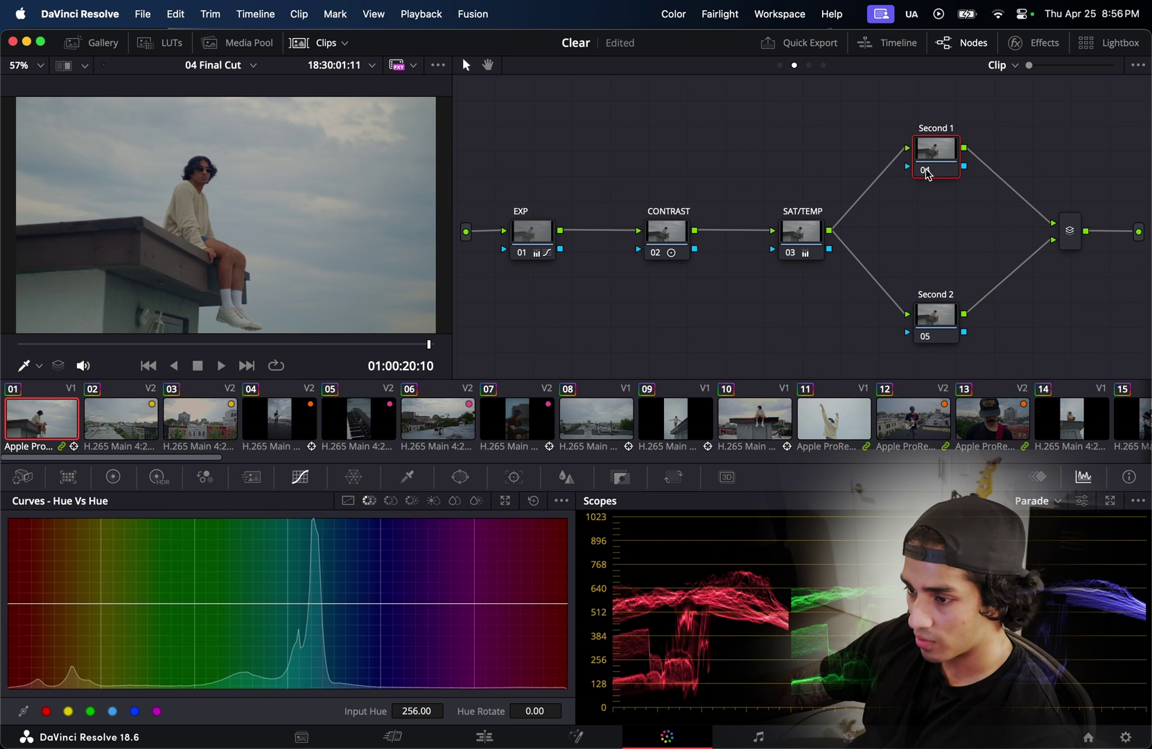
Toggle Second 1, Second 2, CONTRAST, SAT/TEMP and EXP off and back on to compare the grade
left_click(929, 174)
left_click(931, 339)
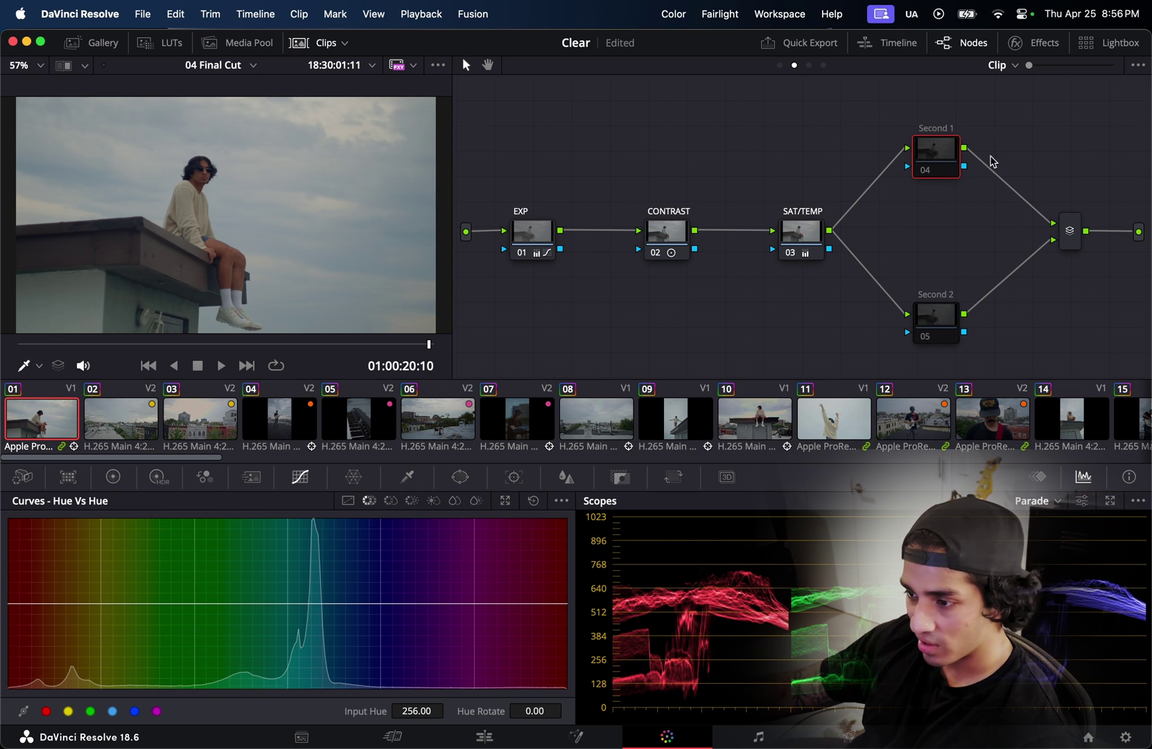
left_click(657, 253)
left_click(790, 253)
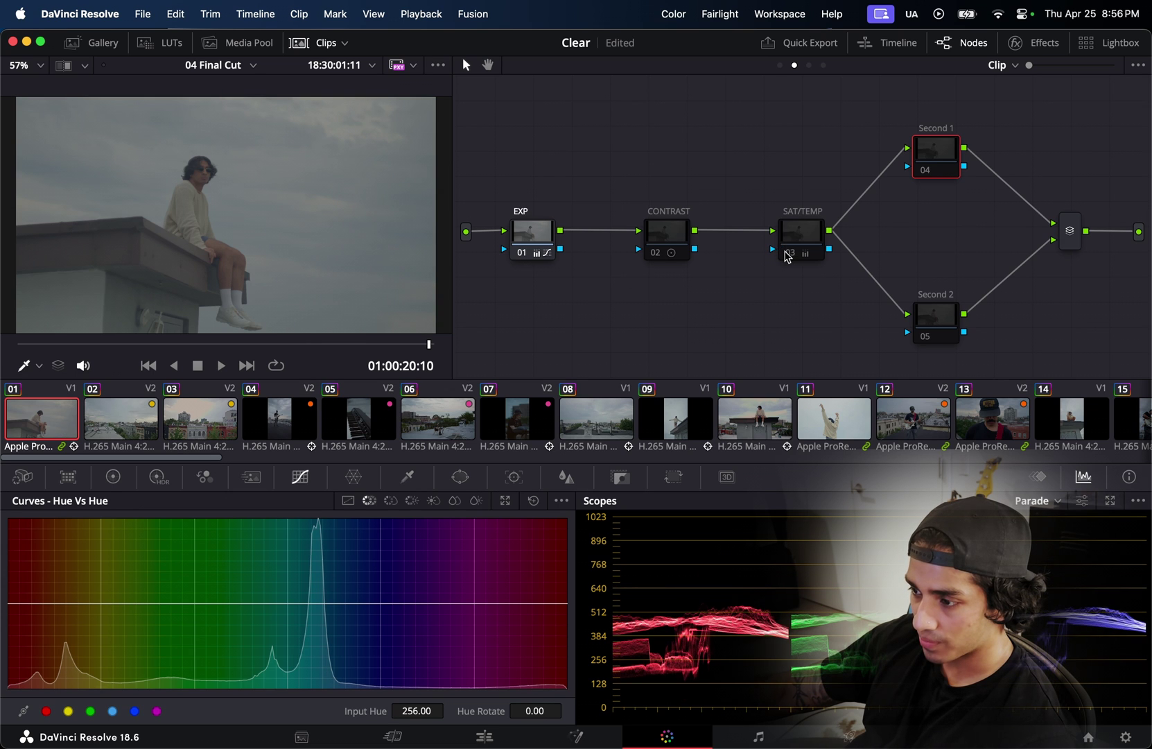
left_click(521, 254)
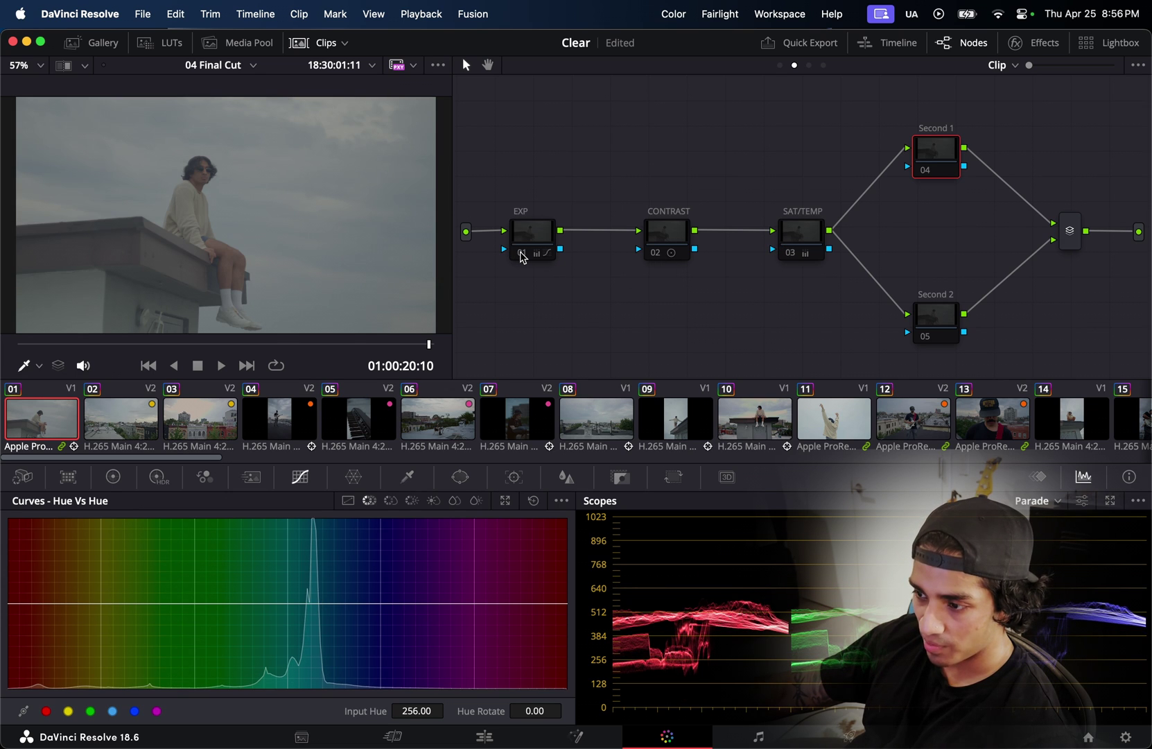
left_click(521, 254)
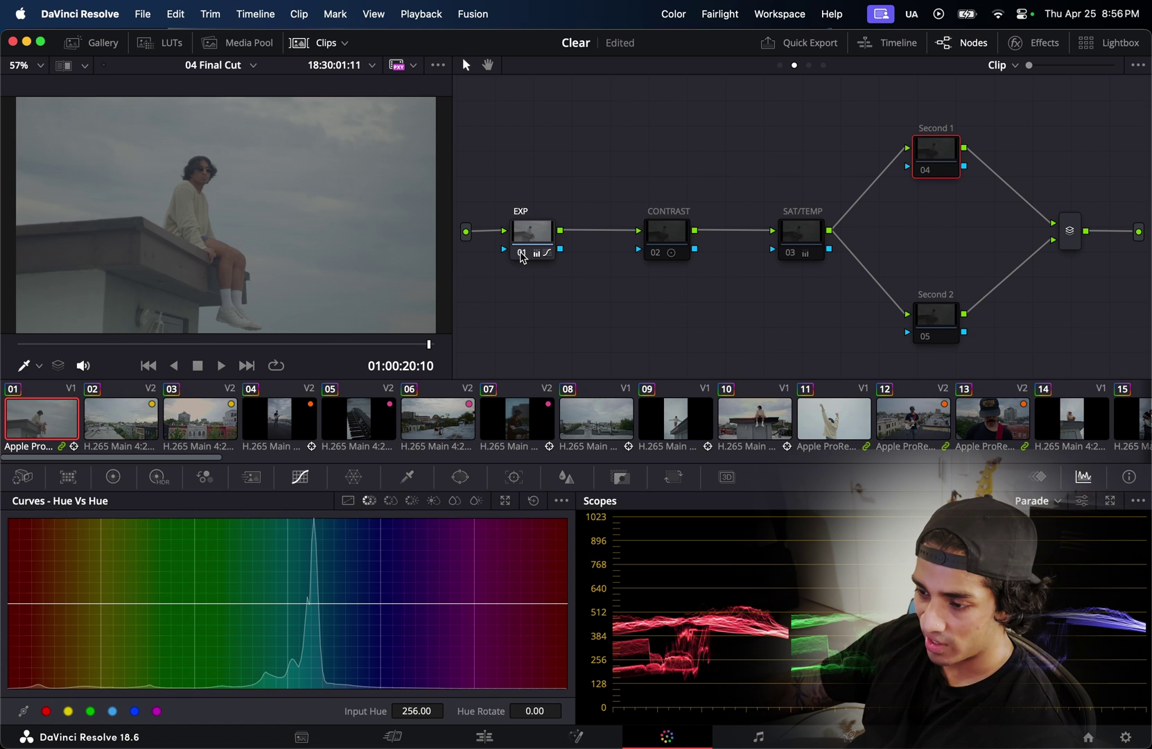
left_click(655, 253)
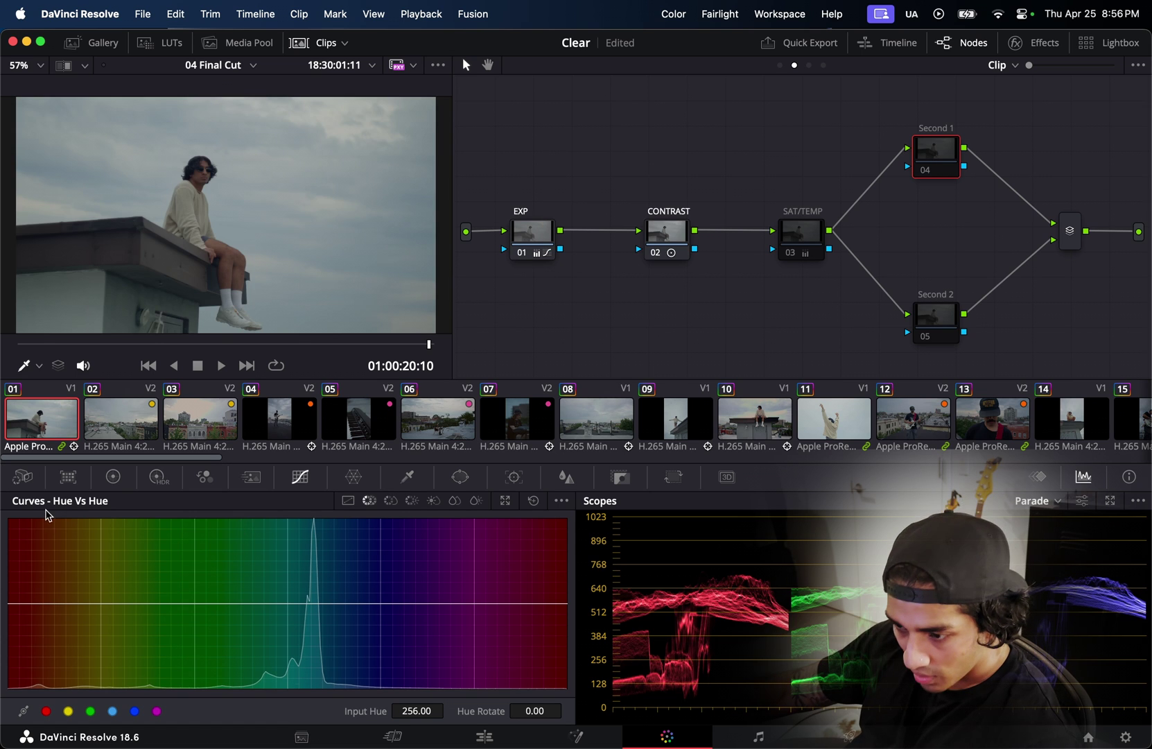
left_click(114, 477)
left_click(658, 255)
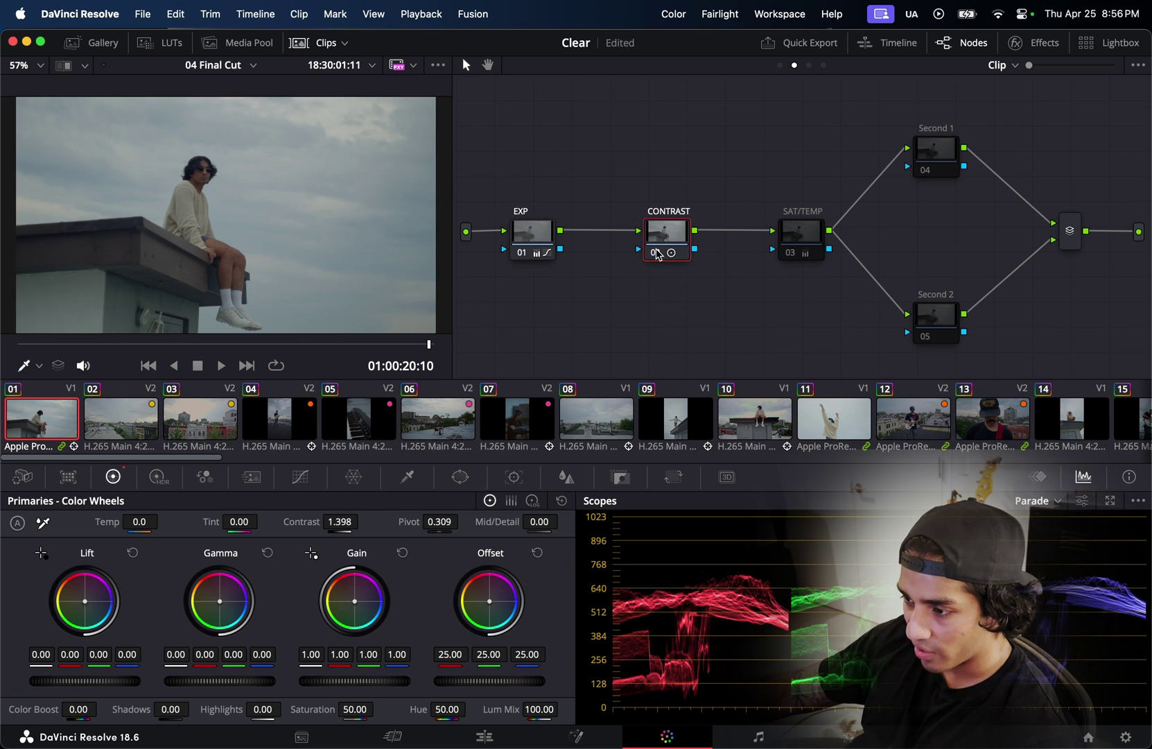
left_click(793, 255)
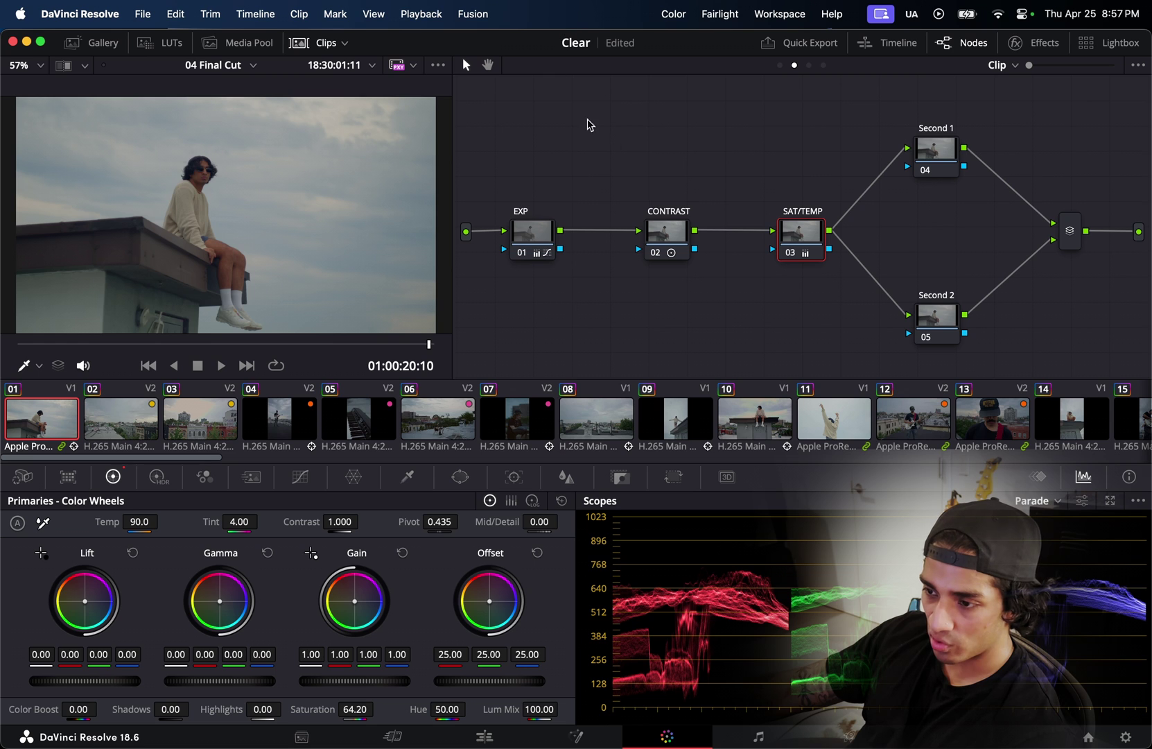
left_click(104, 42)
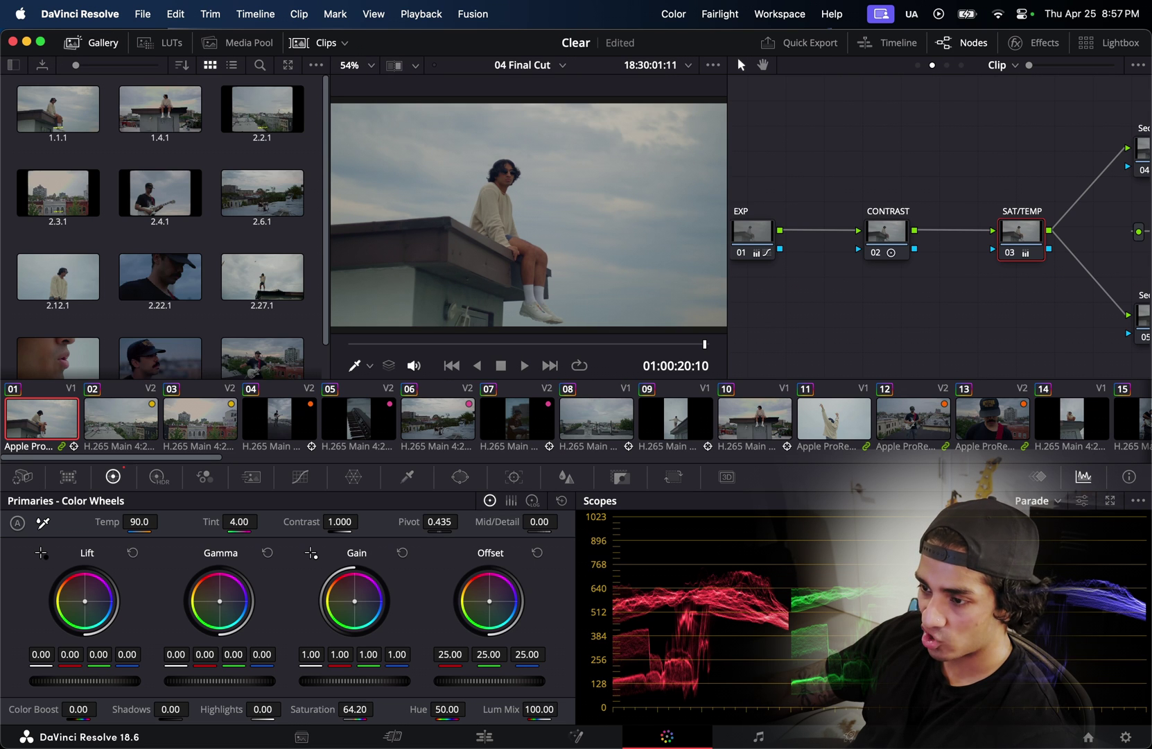
Wipe-compare the image against still 2.12.1, adjusting the wipe direction and divider
scroll(311, 158, "down", 2)
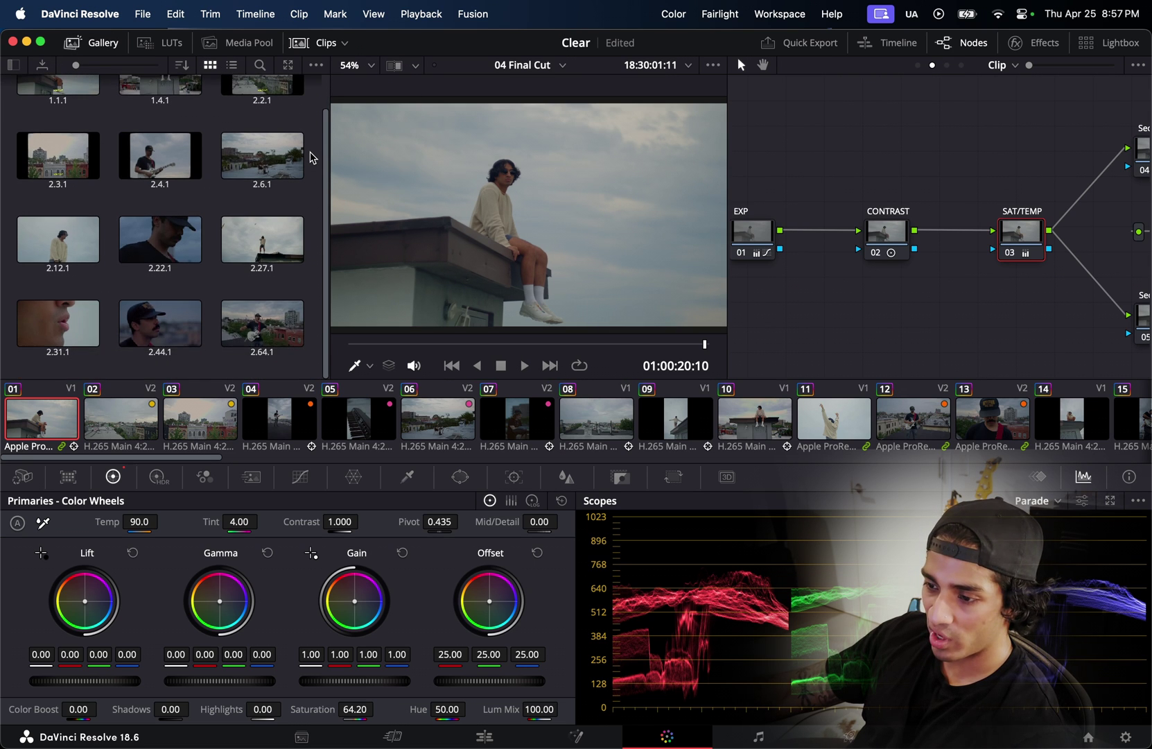
scroll(315, 170, "up", 2)
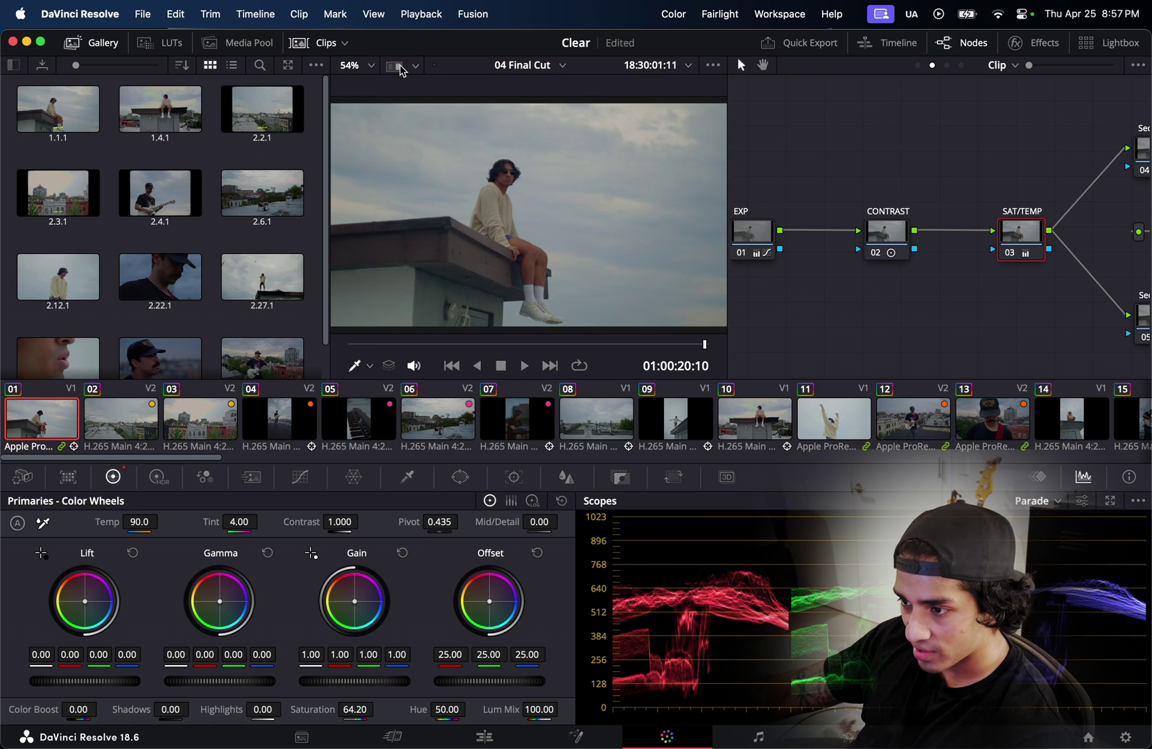
left_click(400, 68)
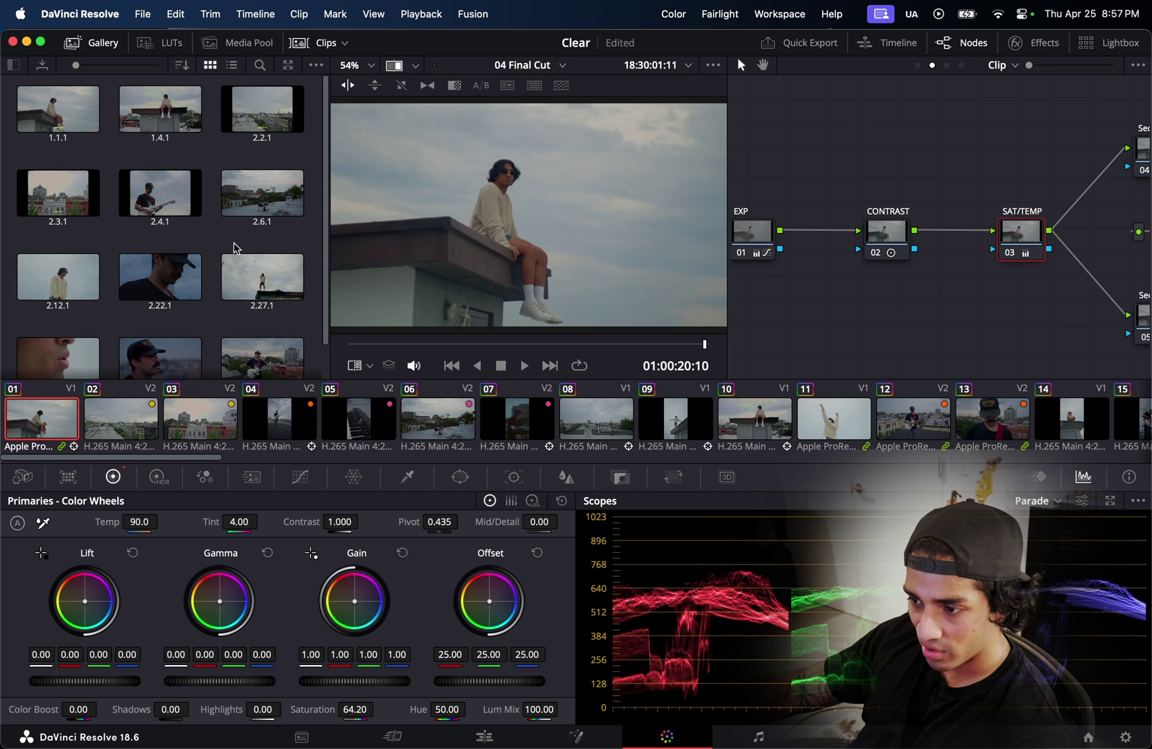
scroll(239, 246, "down", 1)
left_click(58, 263)
left_click(58, 263)
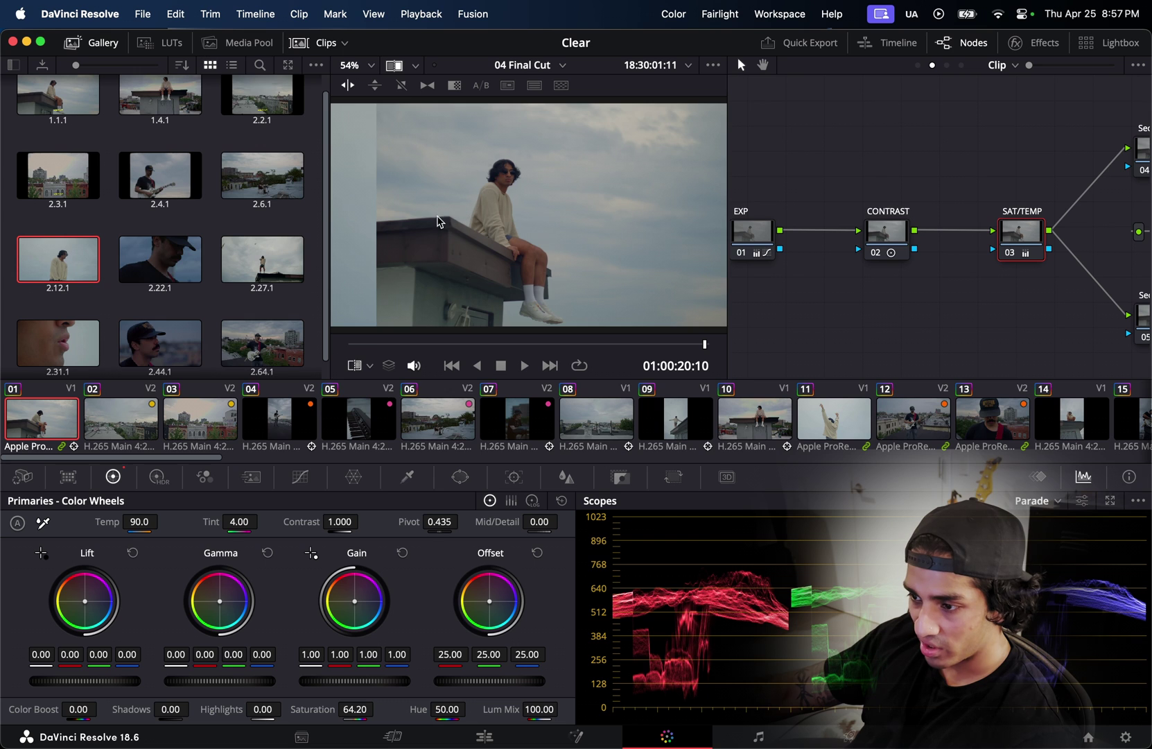
left_click_drag(378, 231, 596, 265)
left_click(377, 86)
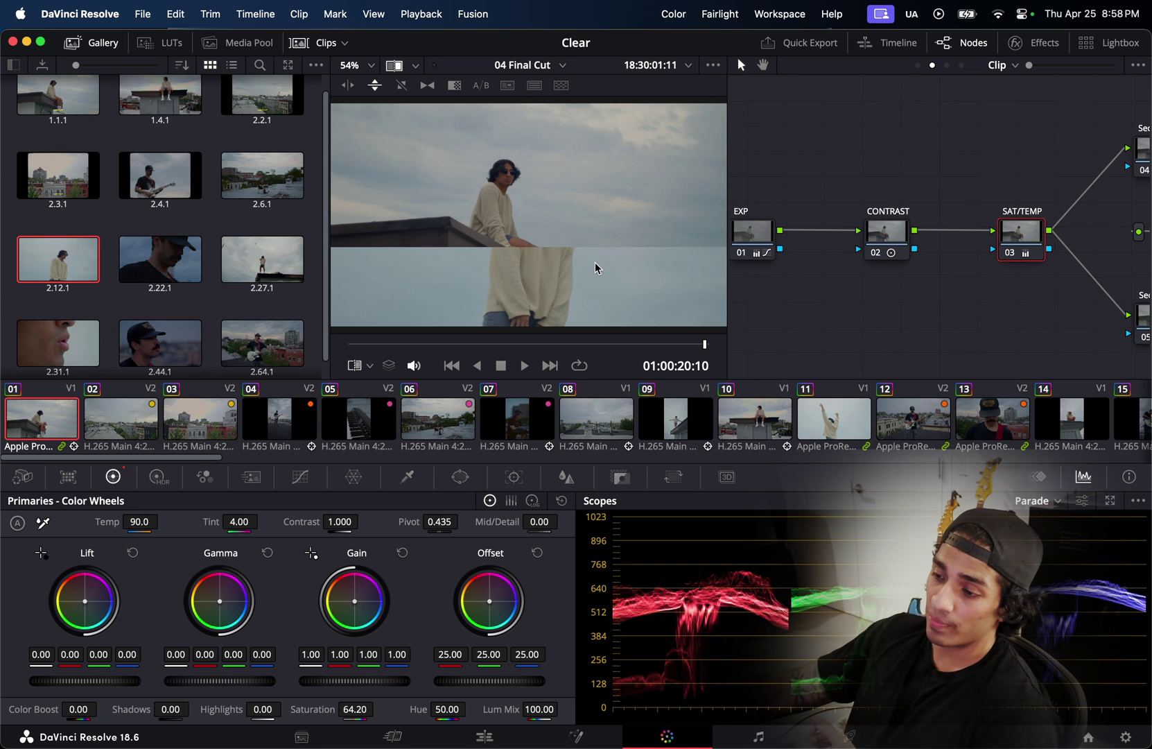
left_click_drag(593, 255, 597, 146)
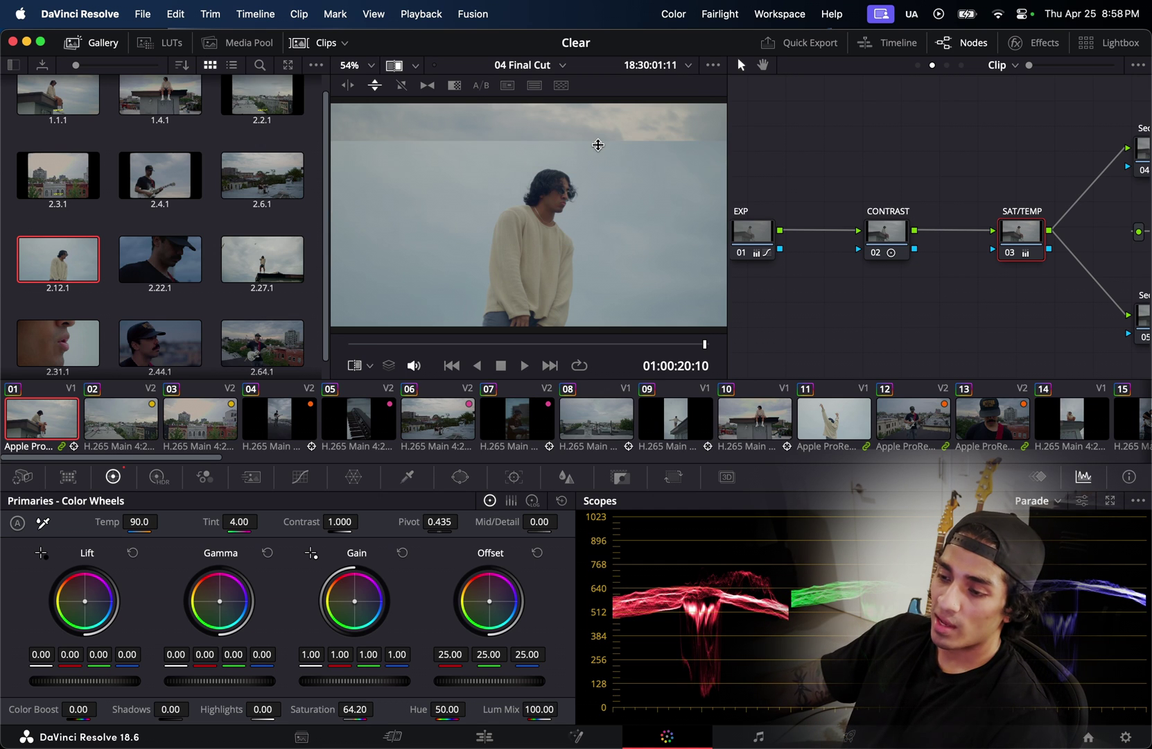
Compare against still 2.22.1 instead, then select clip 07 in the clip strip
scroll(599, 149, "down", 1)
scroll(599, 149, "down", 1)
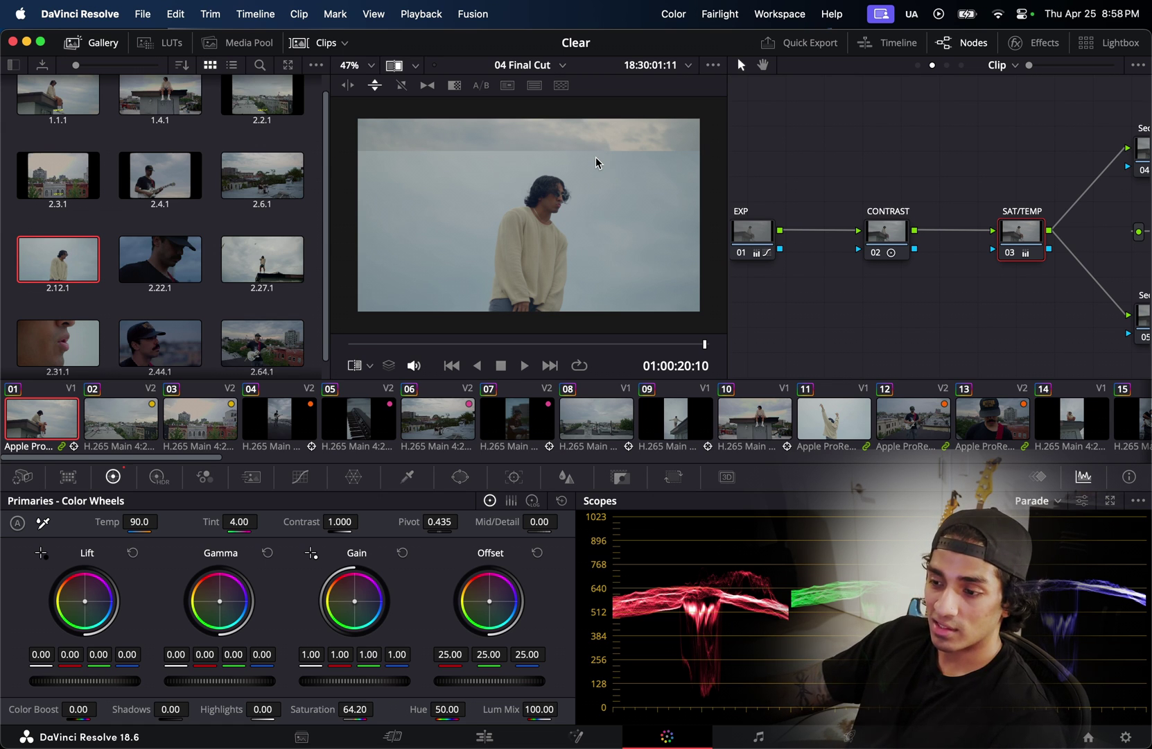
left_click(191, 253)
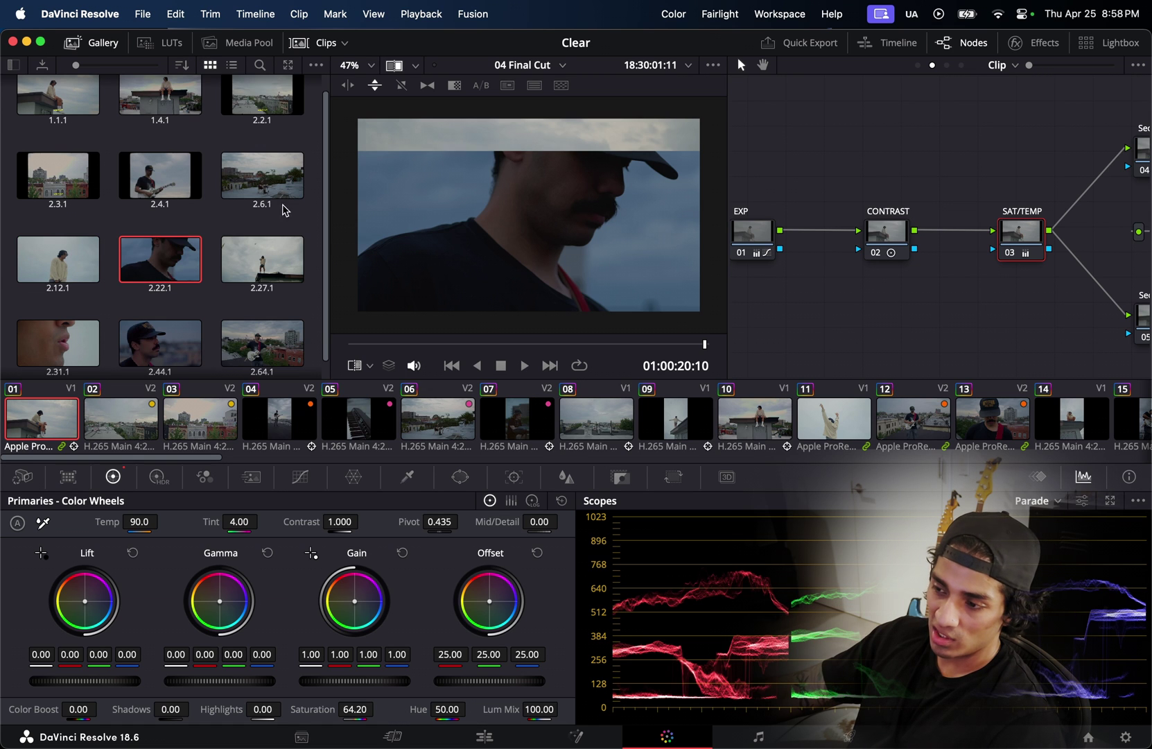
left_click_drag(540, 159, 576, 122)
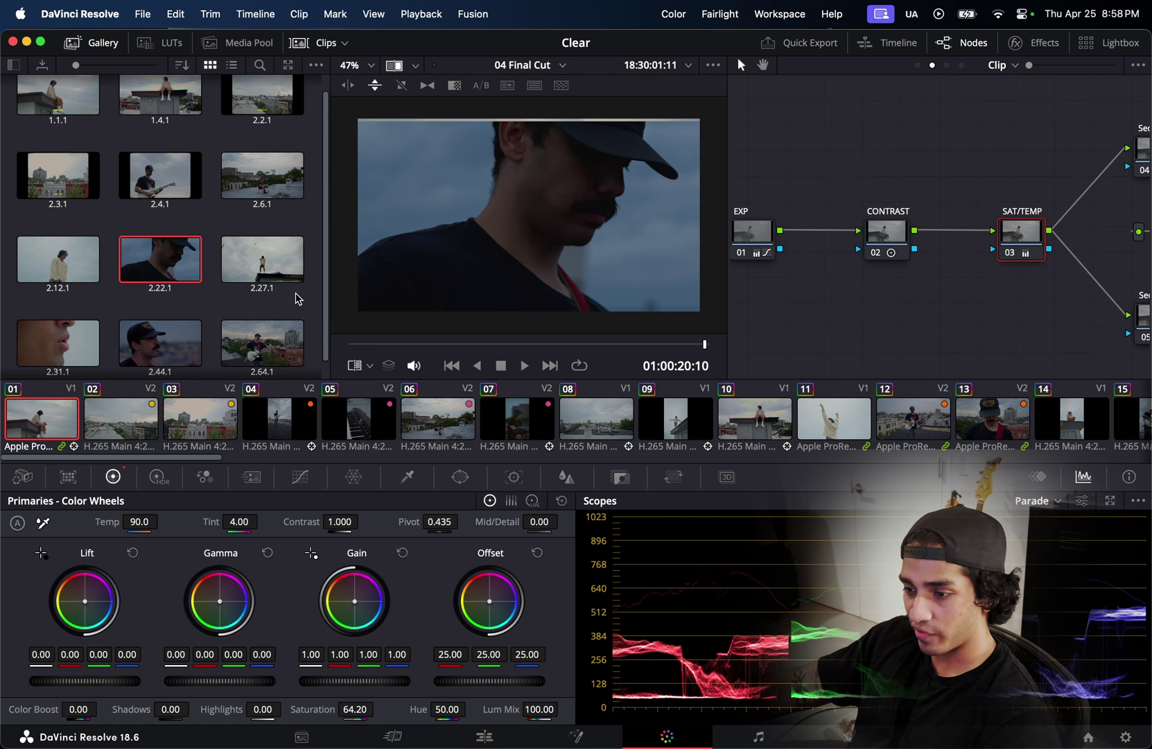
scroll(299, 296, "up", 2)
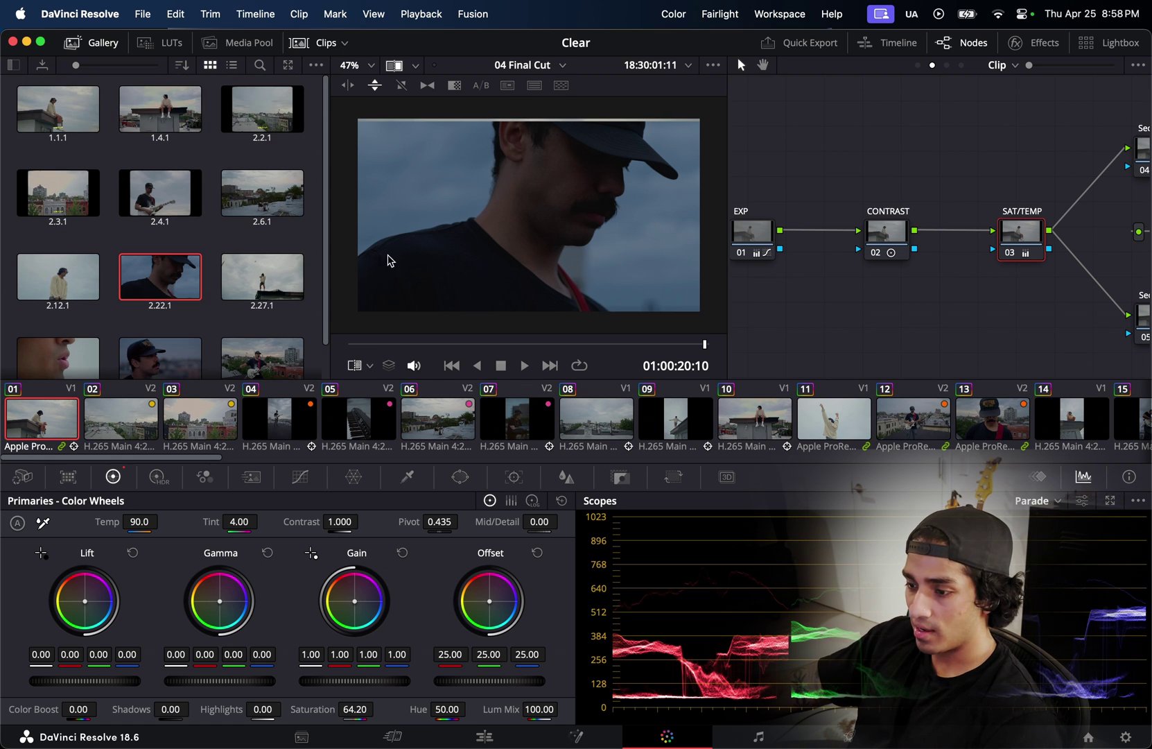
left_click(510, 416)
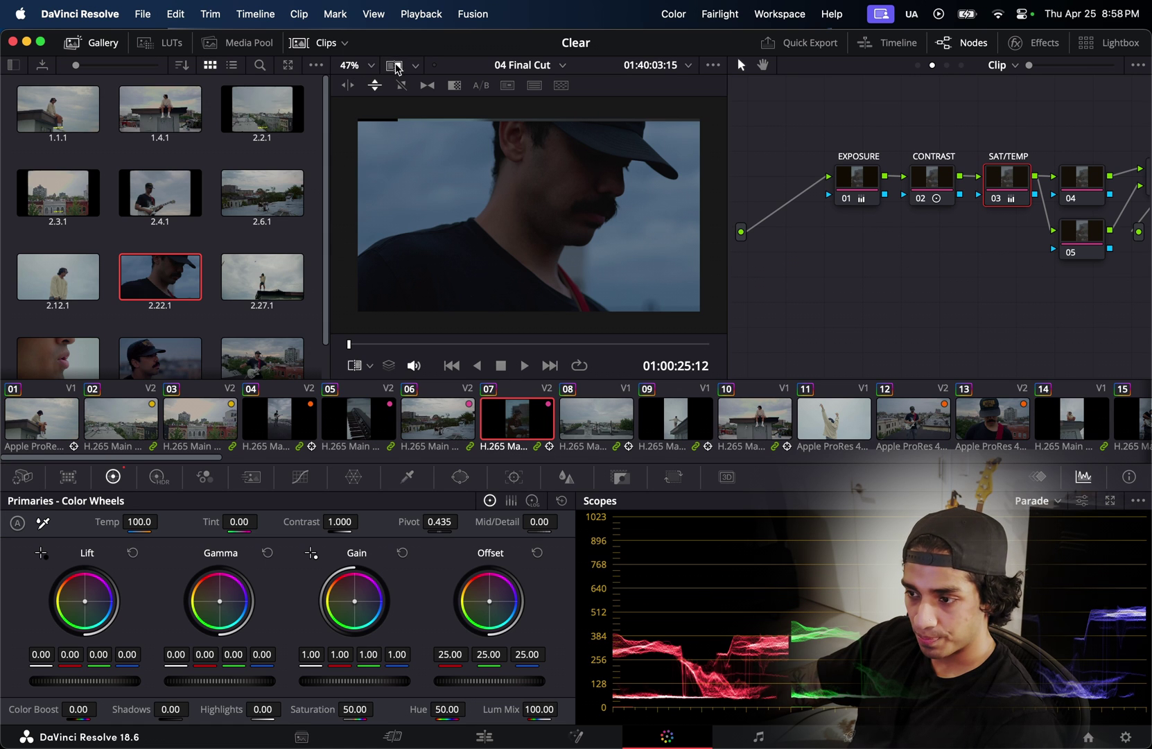
Turn off the still wipe, close the Gallery, and toggle Bypass to compare clip 07 ungraded
left_click(393, 66)
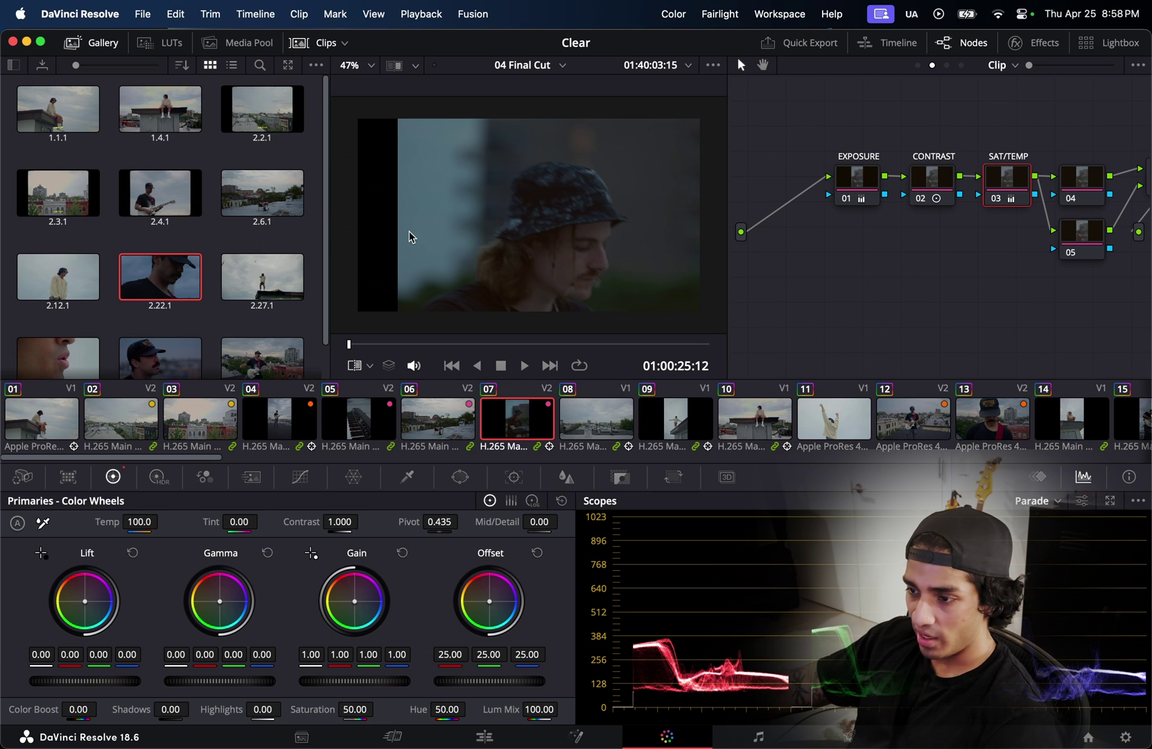
left_click(85, 43)
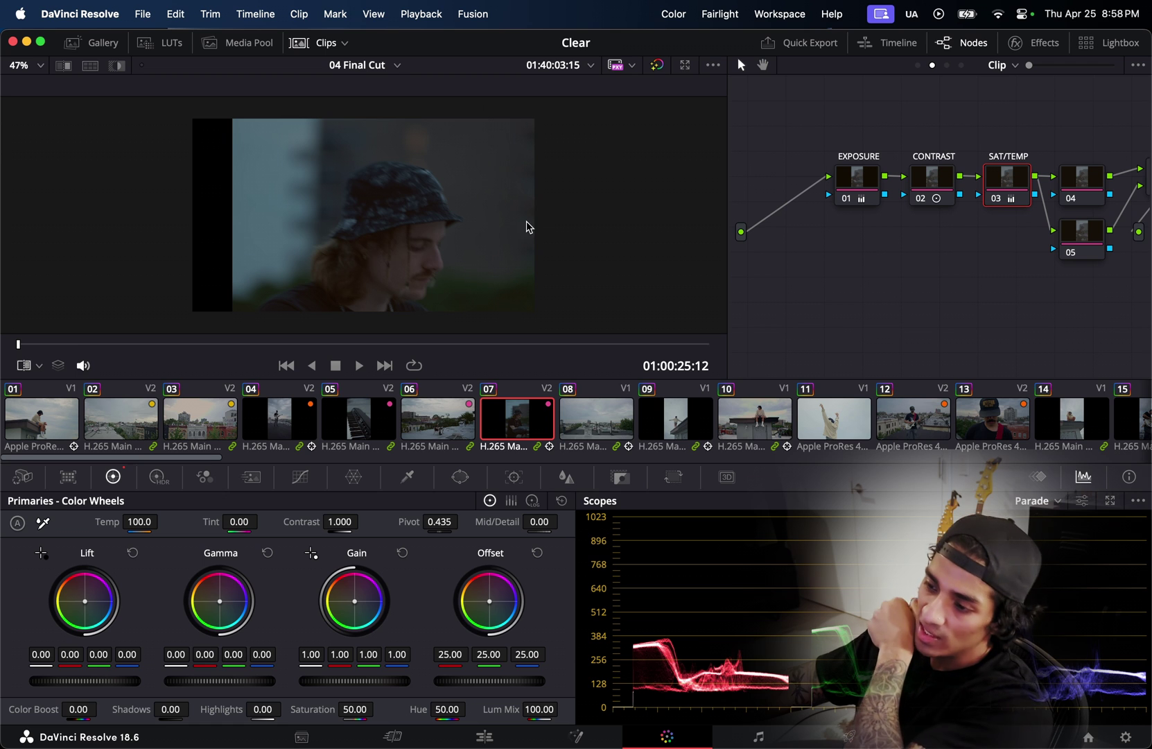
left_click(657, 66)
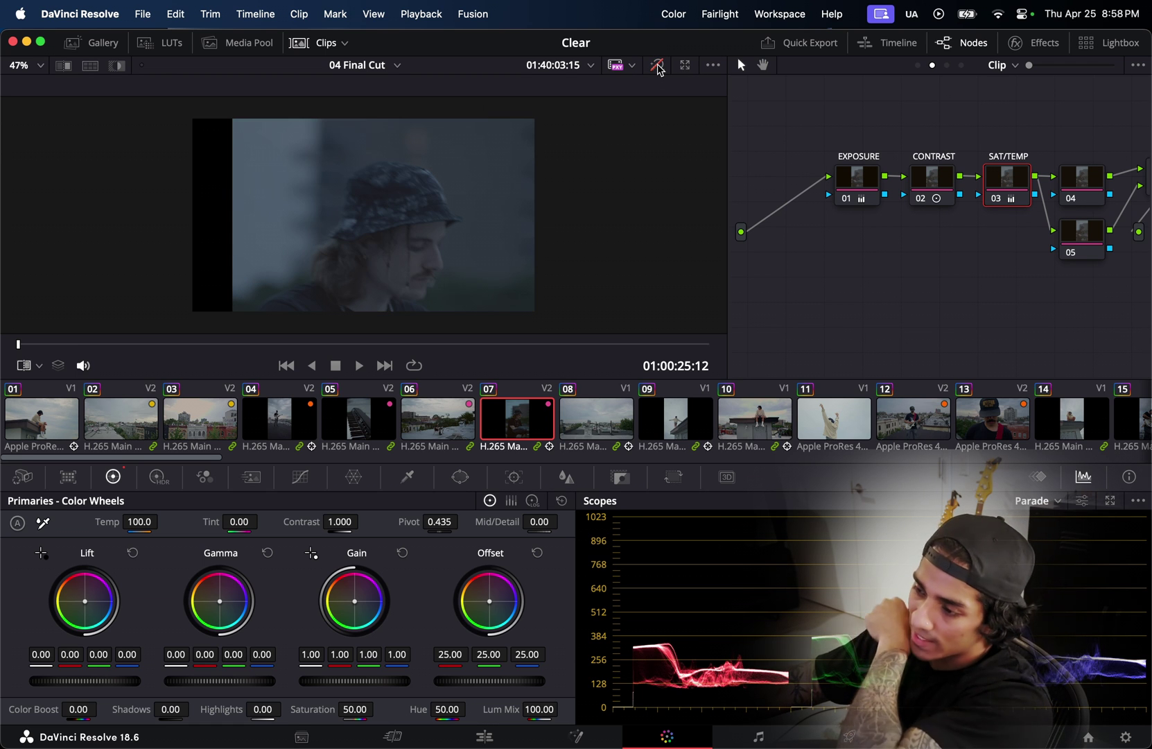
left_click(657, 66)
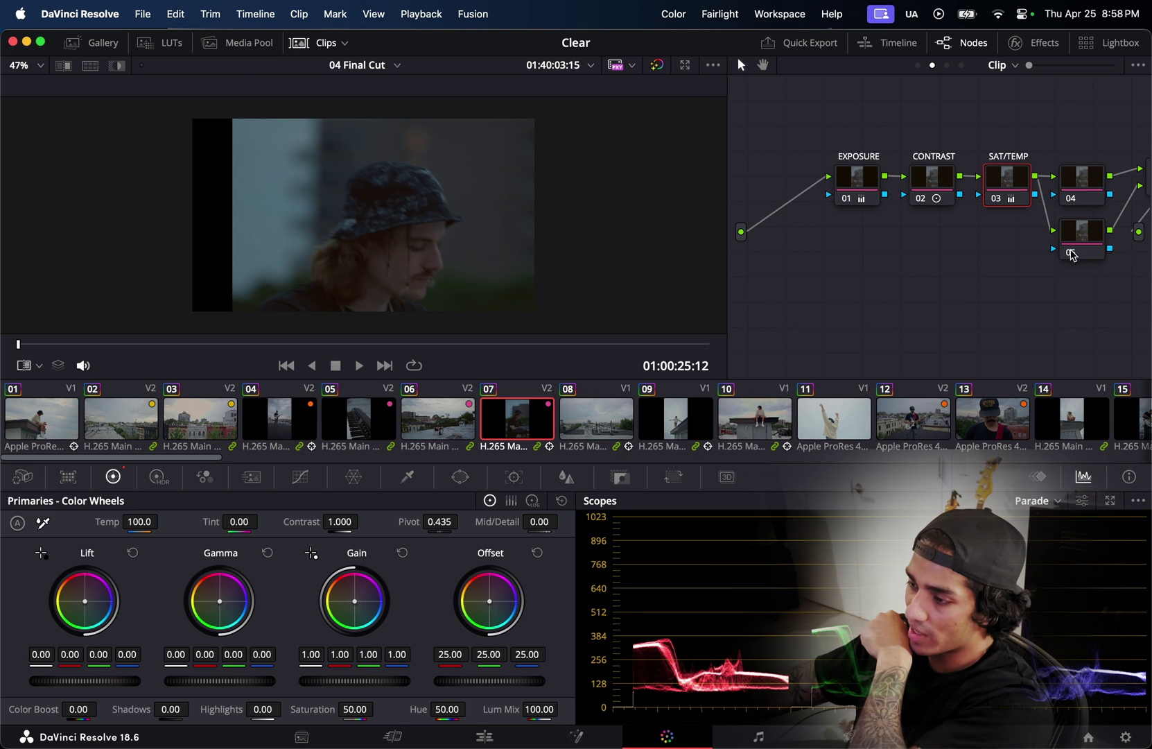
Switch off nodes 04, SAT/TEMP, CONTRAST and EXPOSURE, then toggle and inspect the EXPOSURE node
left_click(1071, 197)
left_click(996, 199)
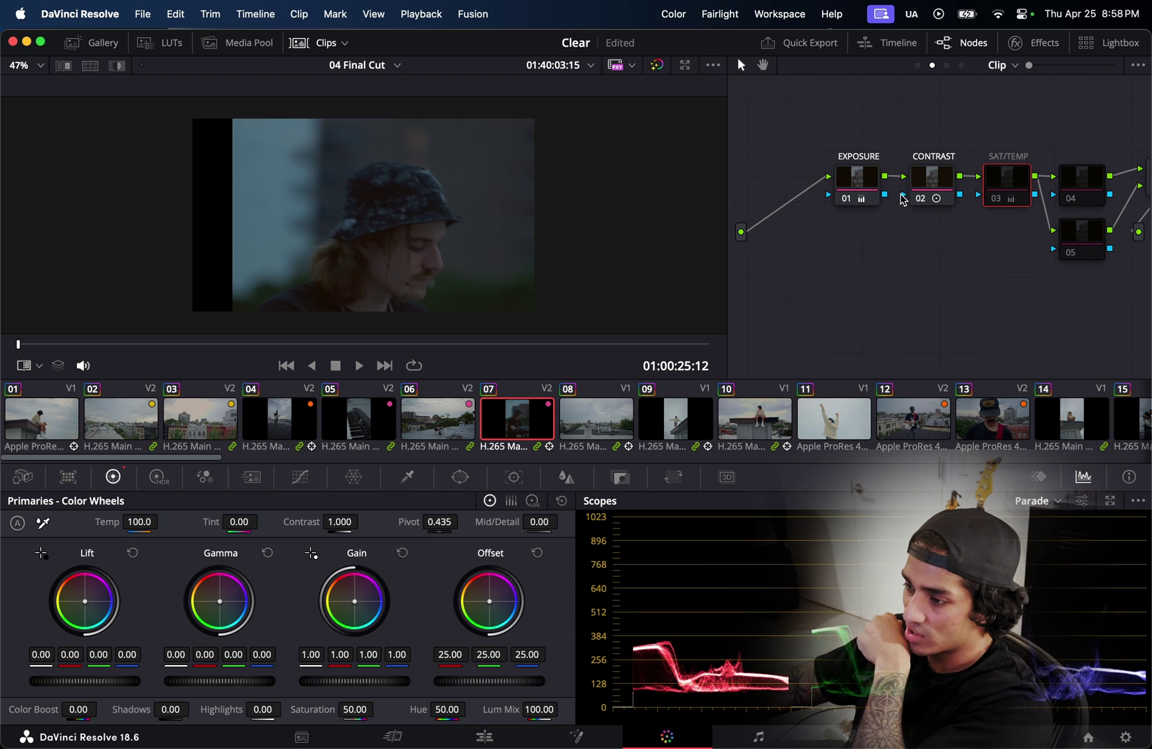
left_click(916, 198)
left_click(843, 200)
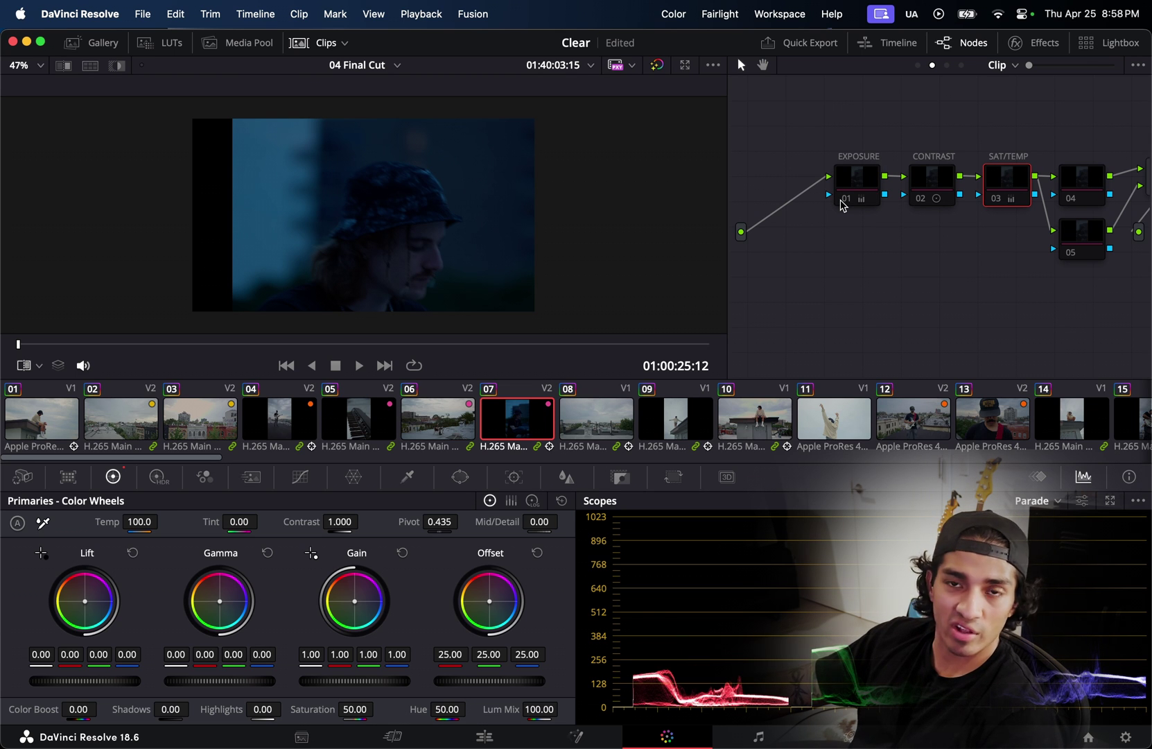
left_click(841, 201)
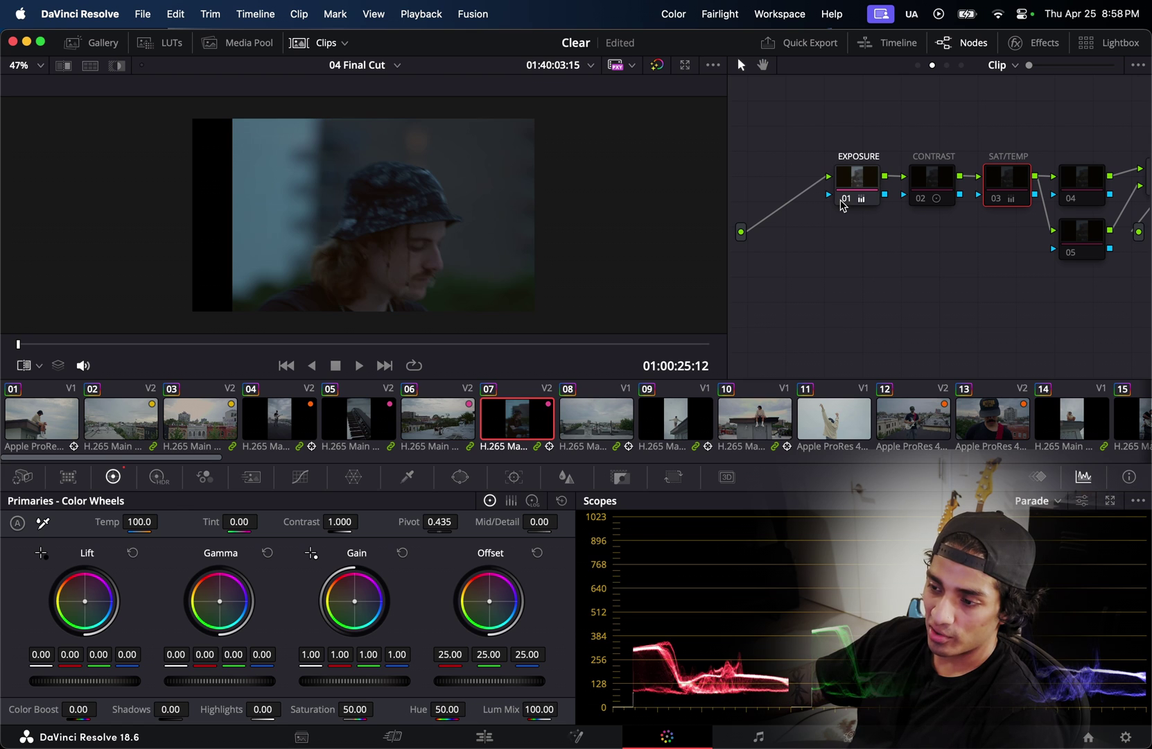
left_click(858, 178)
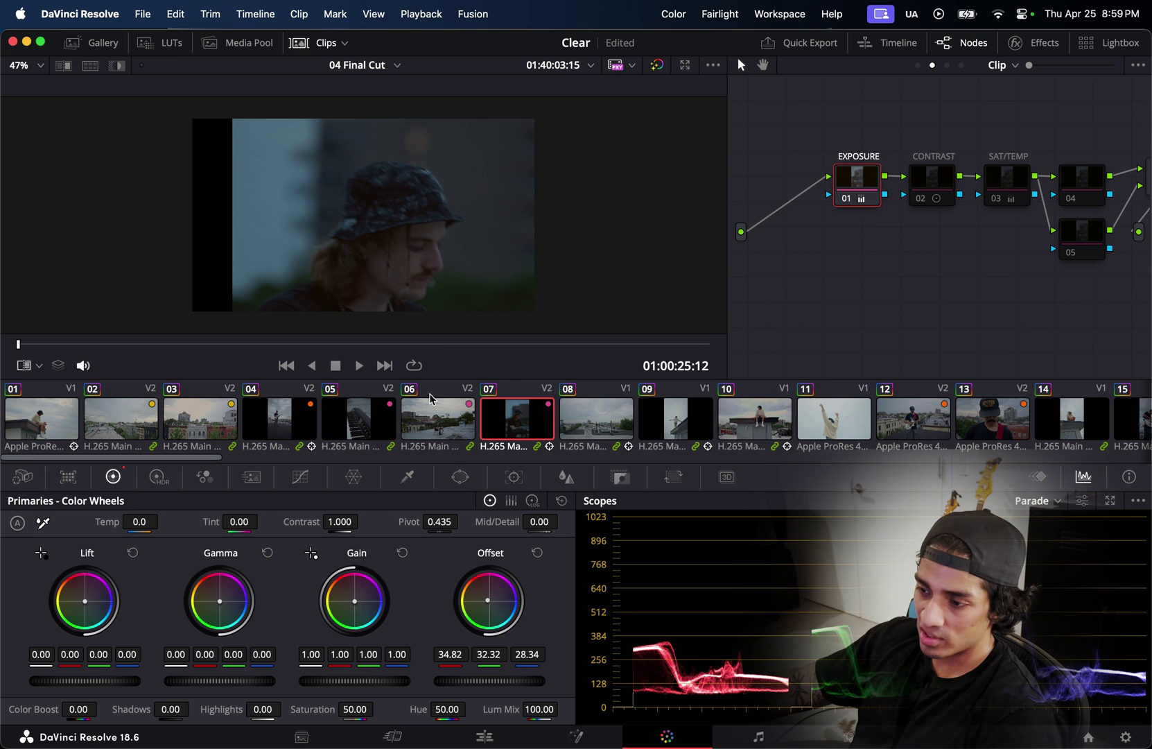
left_click(846, 201)
left_click(846, 201)
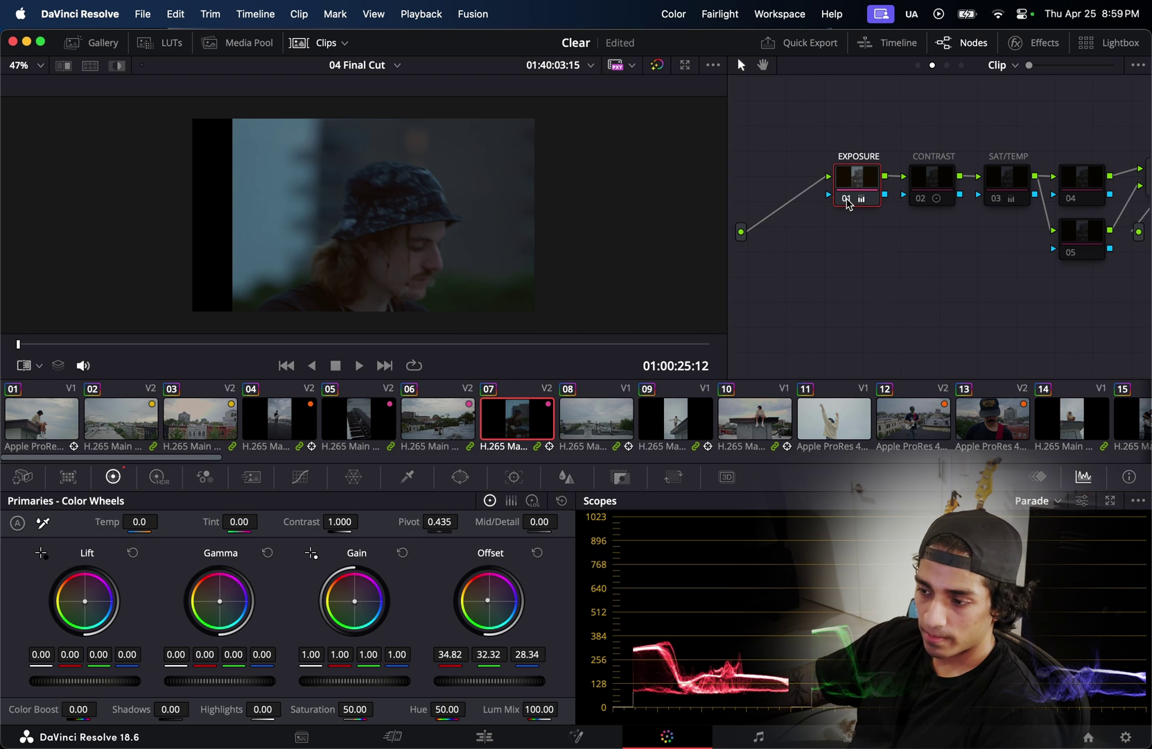
Re-enable the CONTRAST, SAT/TEMP, 04 and 05 nodes and return to the Edit page
left_click(919, 200)
left_click(994, 201)
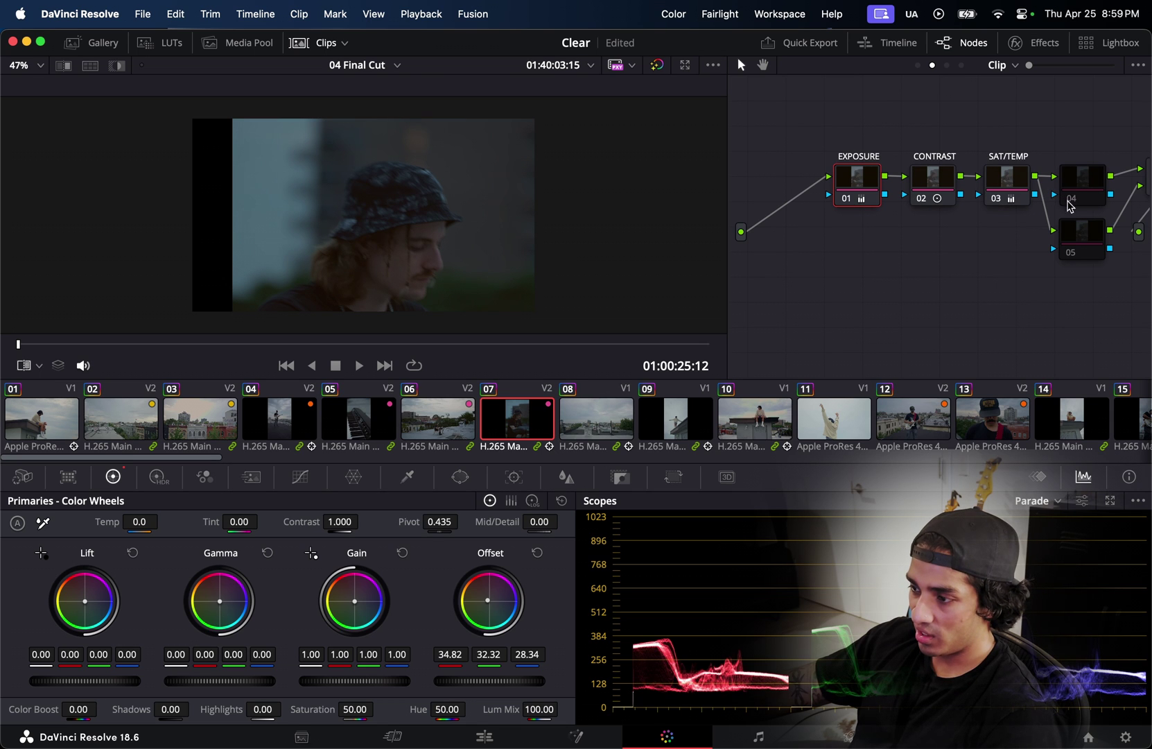
left_click(1071, 201)
left_click(1071, 252)
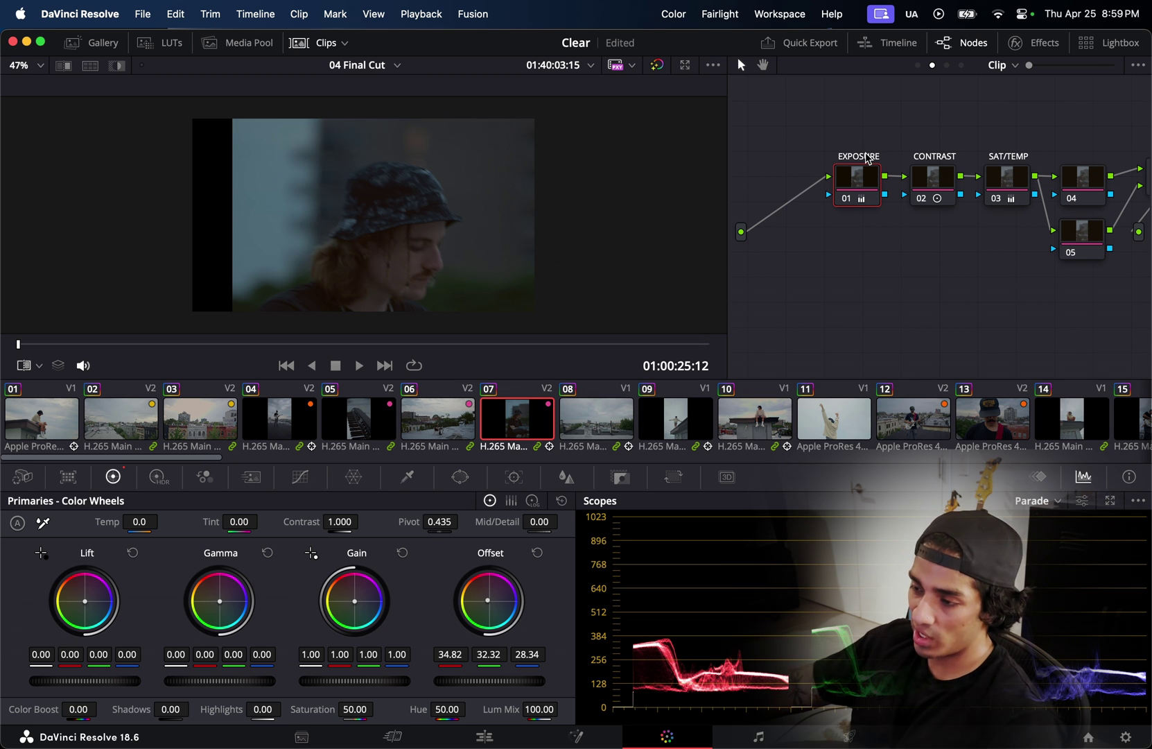
left_click_drag(212, 457, 99, 463)
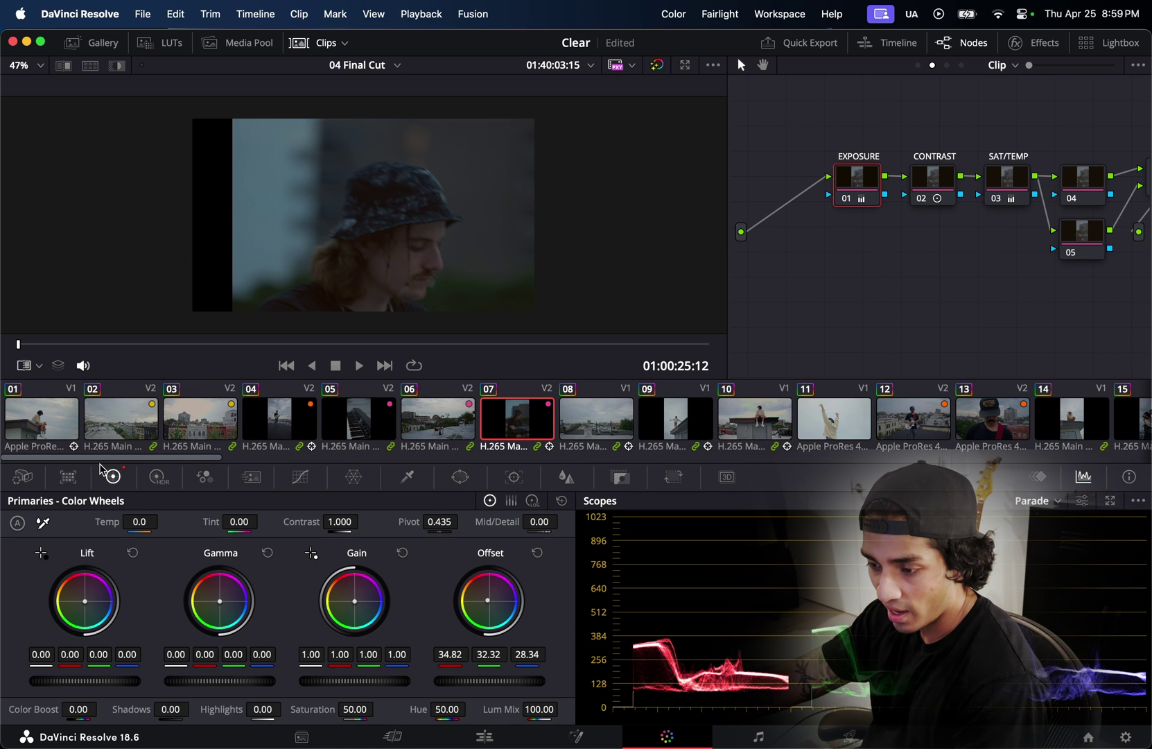
left_click(483, 735)
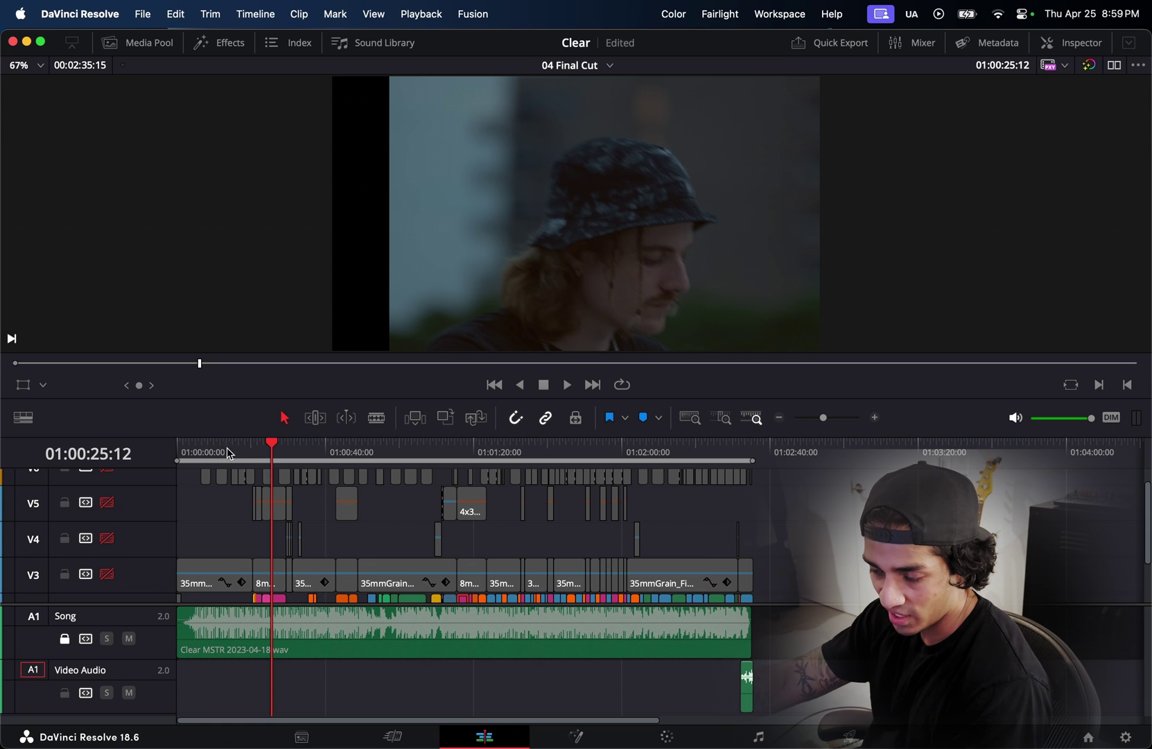
Zoom into the timeline and re-enable video tracks V3, V4 and V5
key("super+equal")
left_click(106, 574)
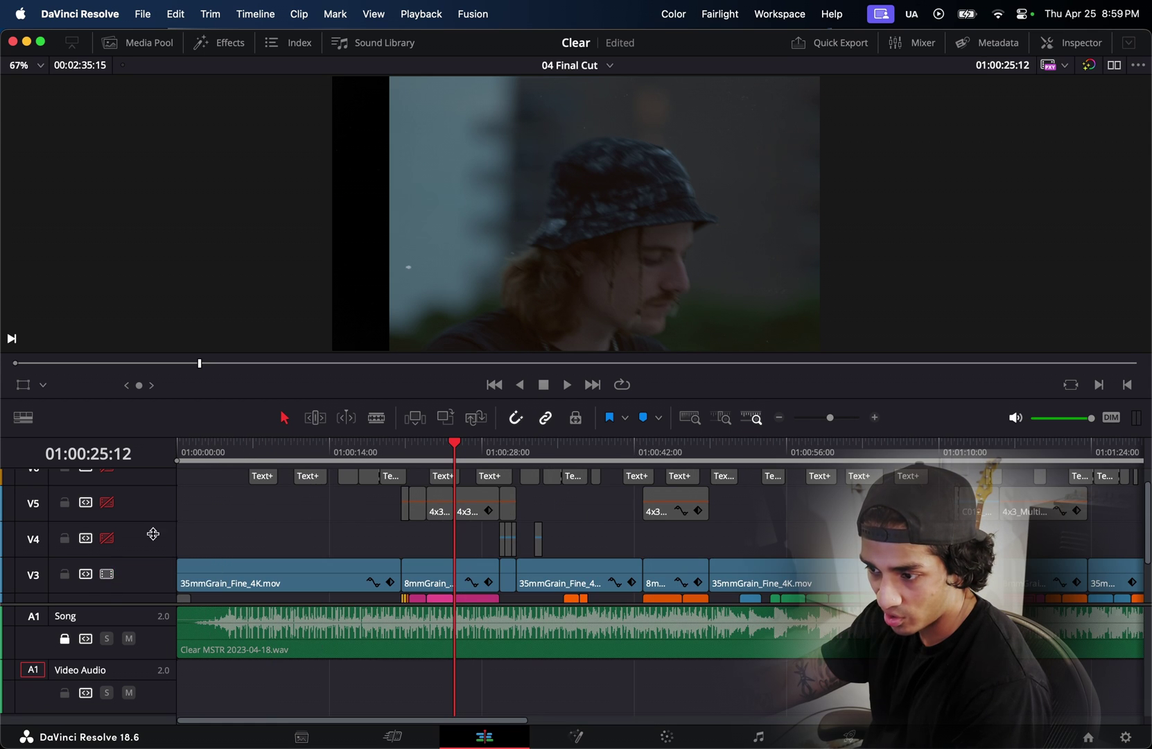
left_click(107, 538)
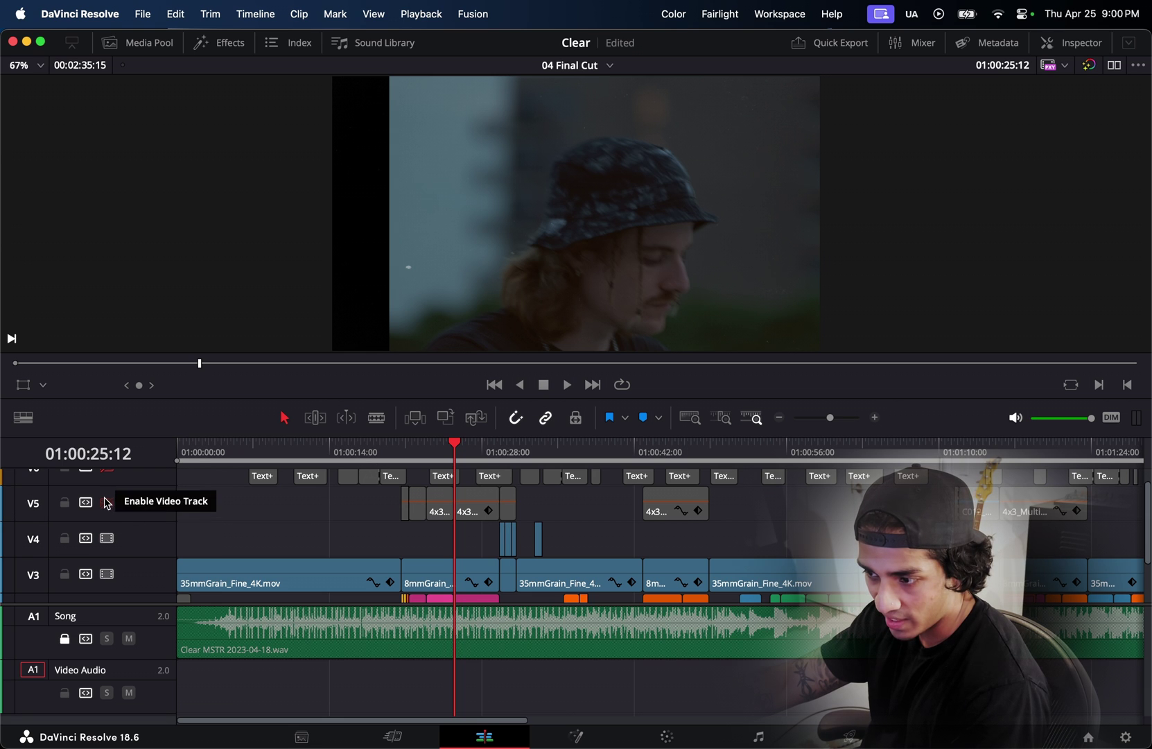
left_click(107, 502)
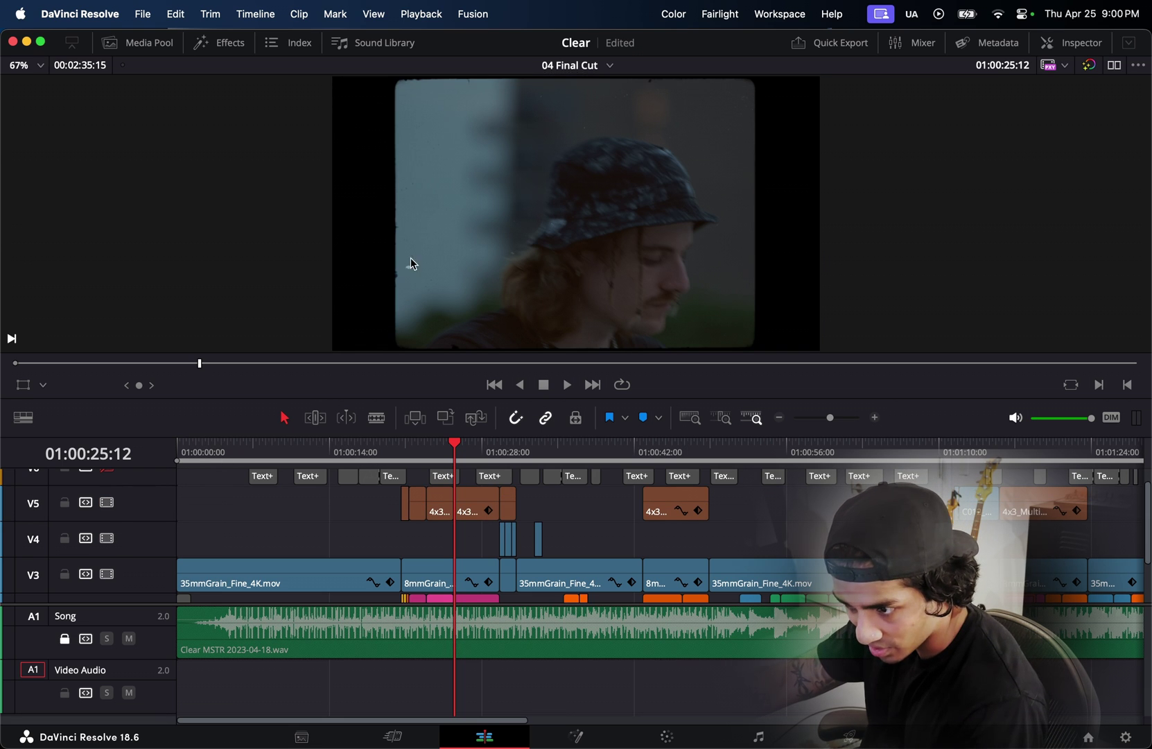
Play the rooftop shot to preview the grain and film-frame overlays
scroll(454, 454, "up", 3)
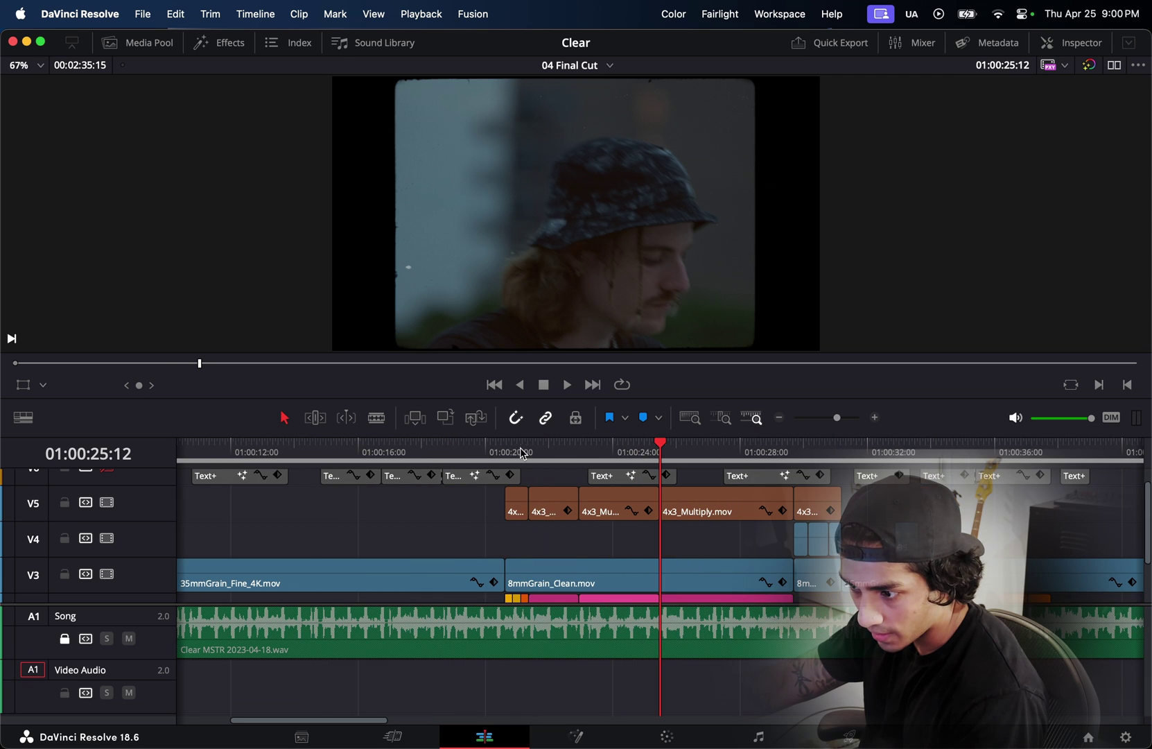
left_click(510, 449)
key("space")
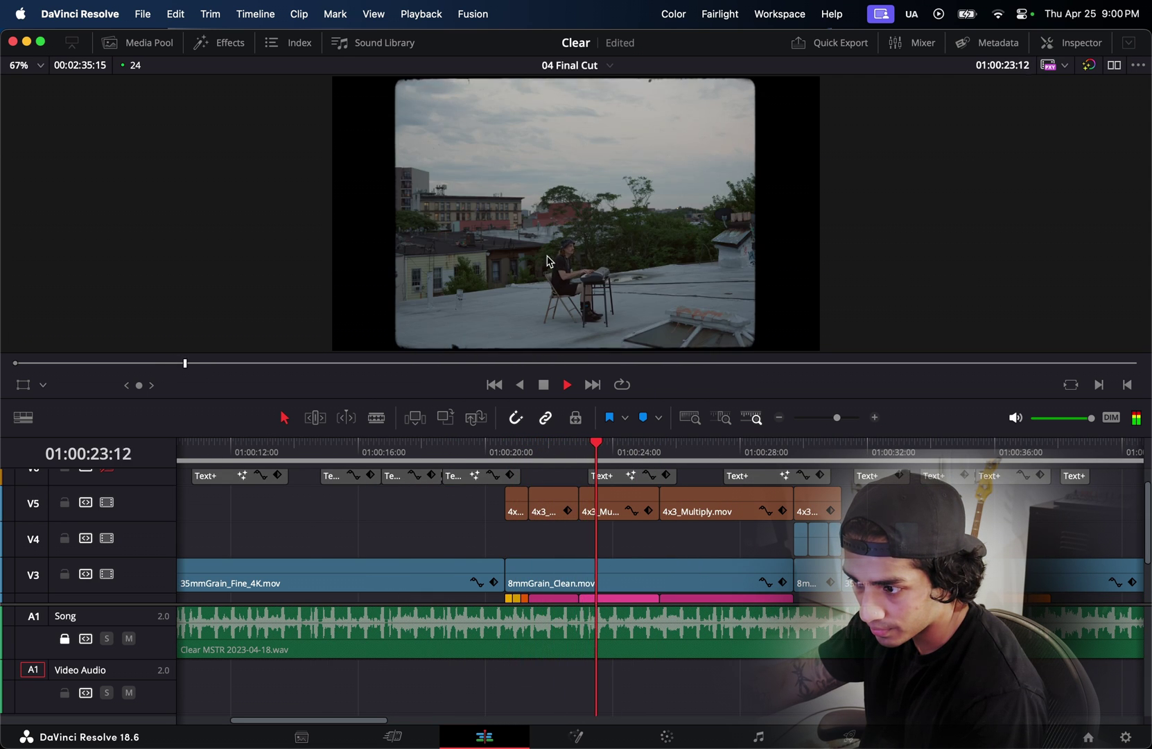
key("space")
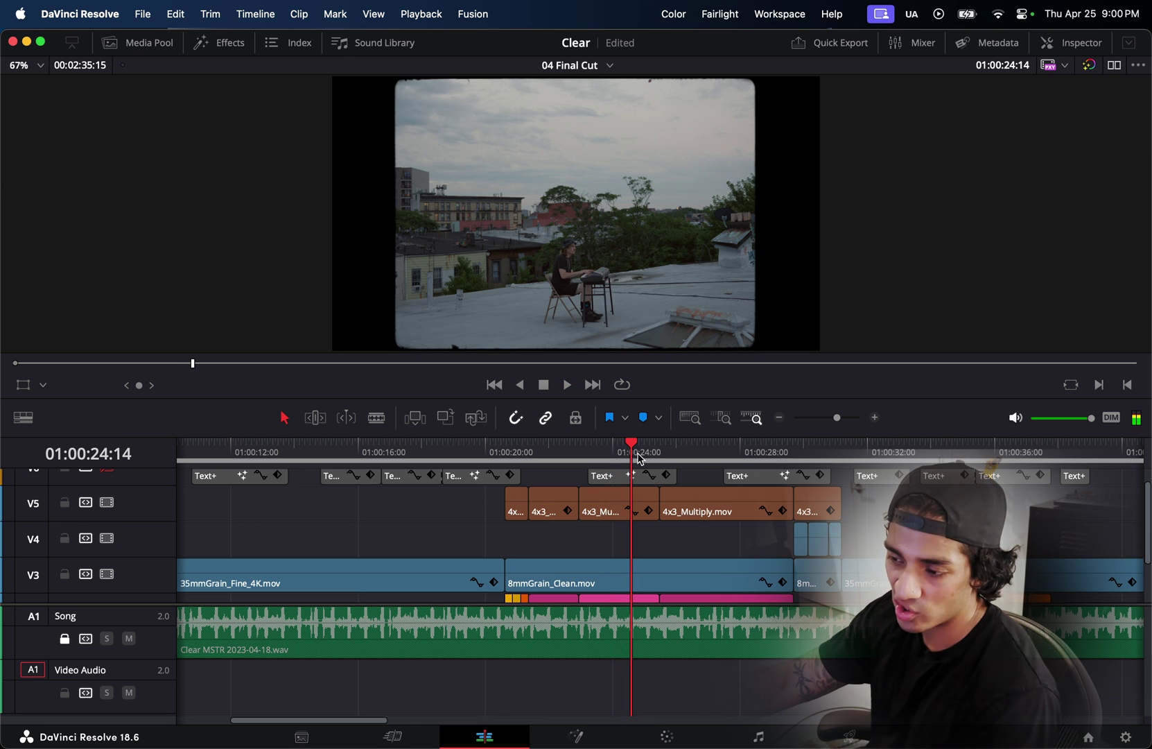
scroll(509, 550, "up", 1)
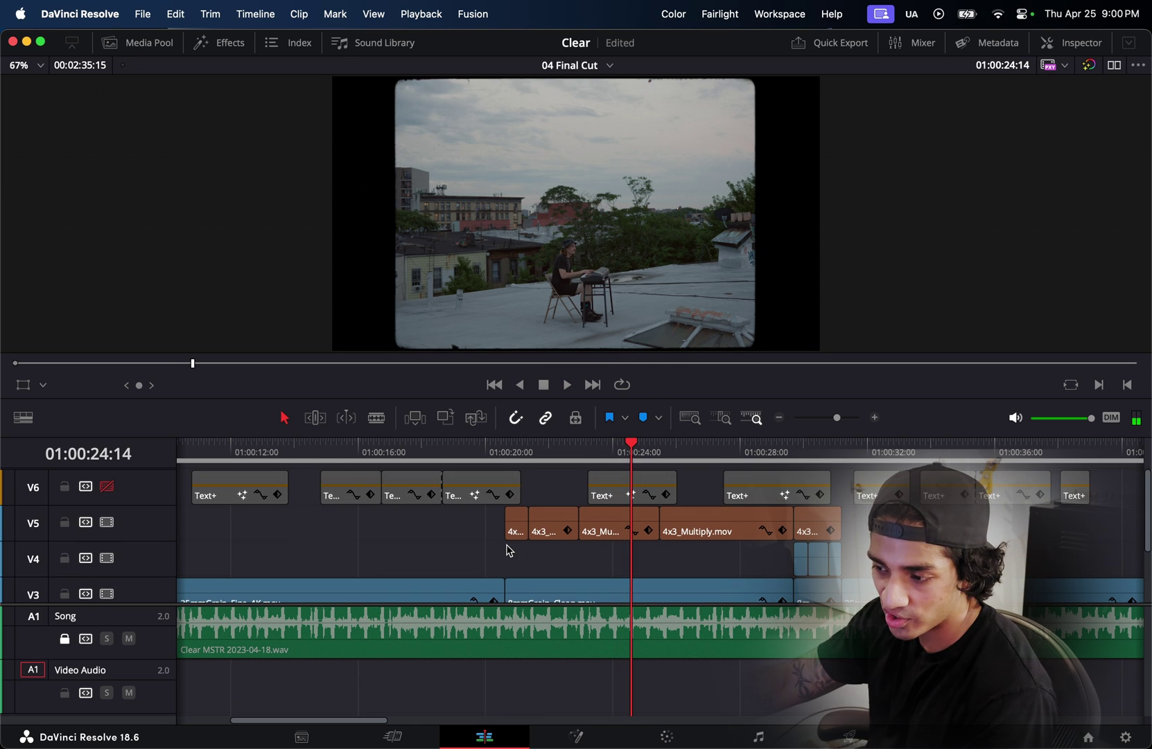
Enable the V6 lyric subtitle track and play the edit to check the yellow italic captions
left_click(106, 485)
key("space")
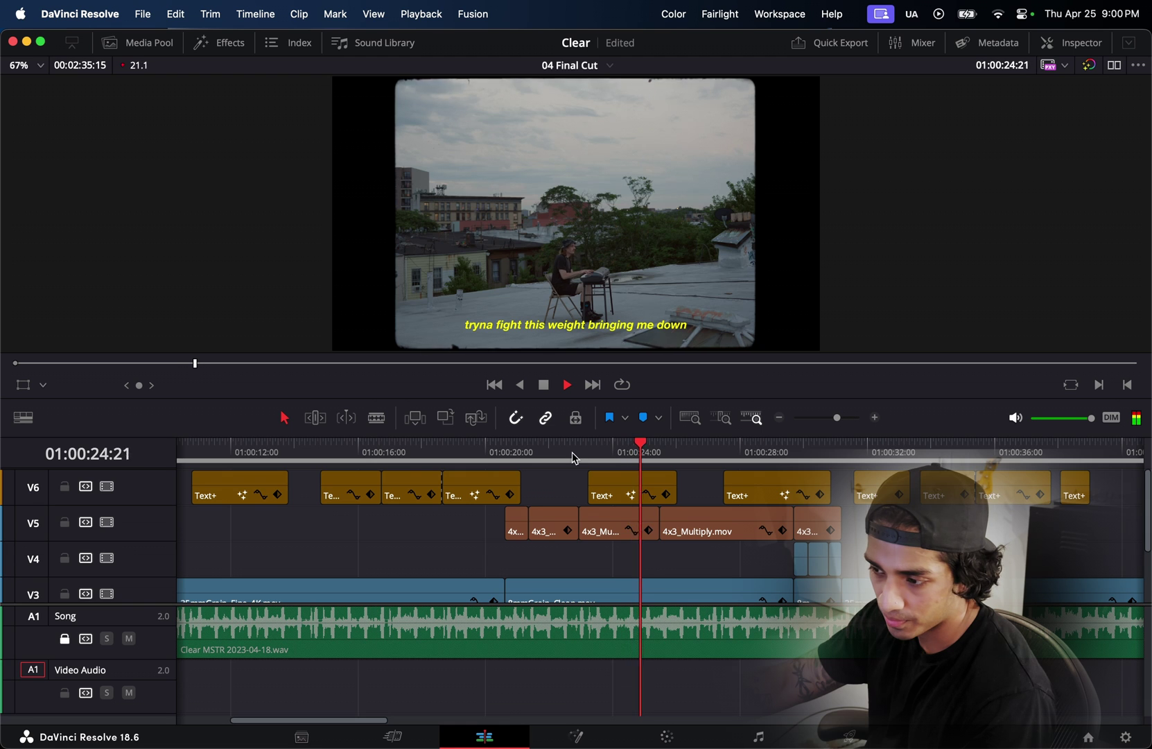
key("super+minus")
key("super+minus")
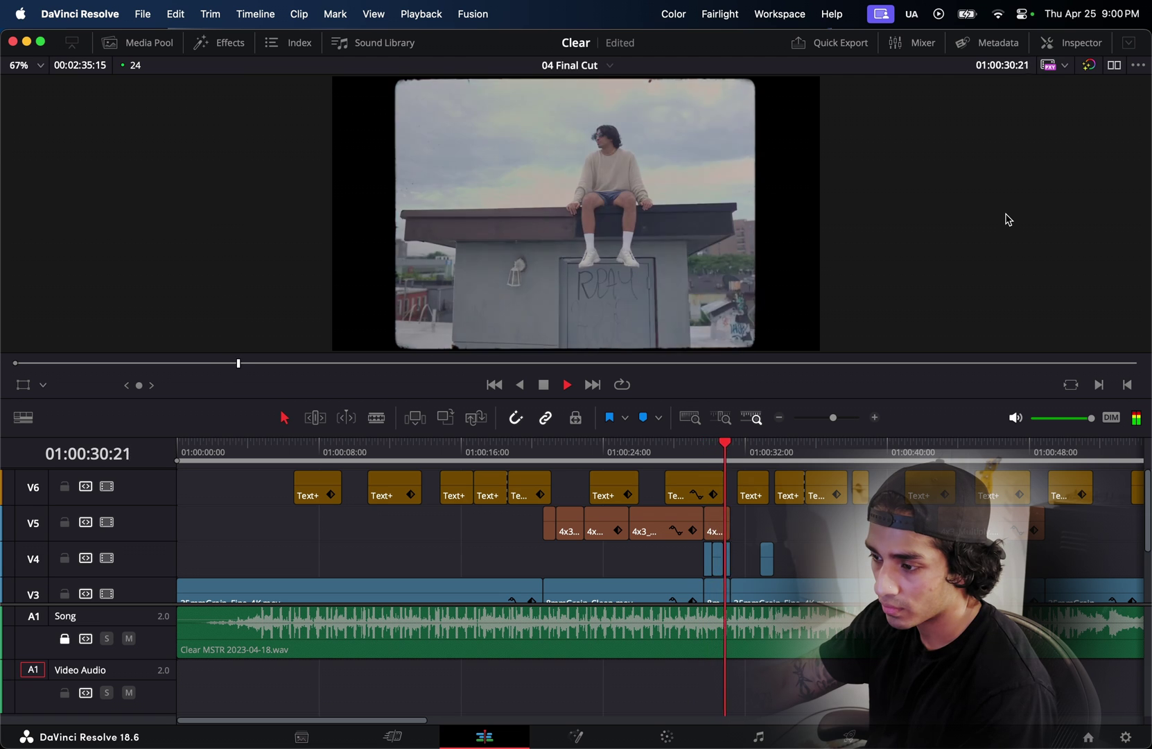
key("space")
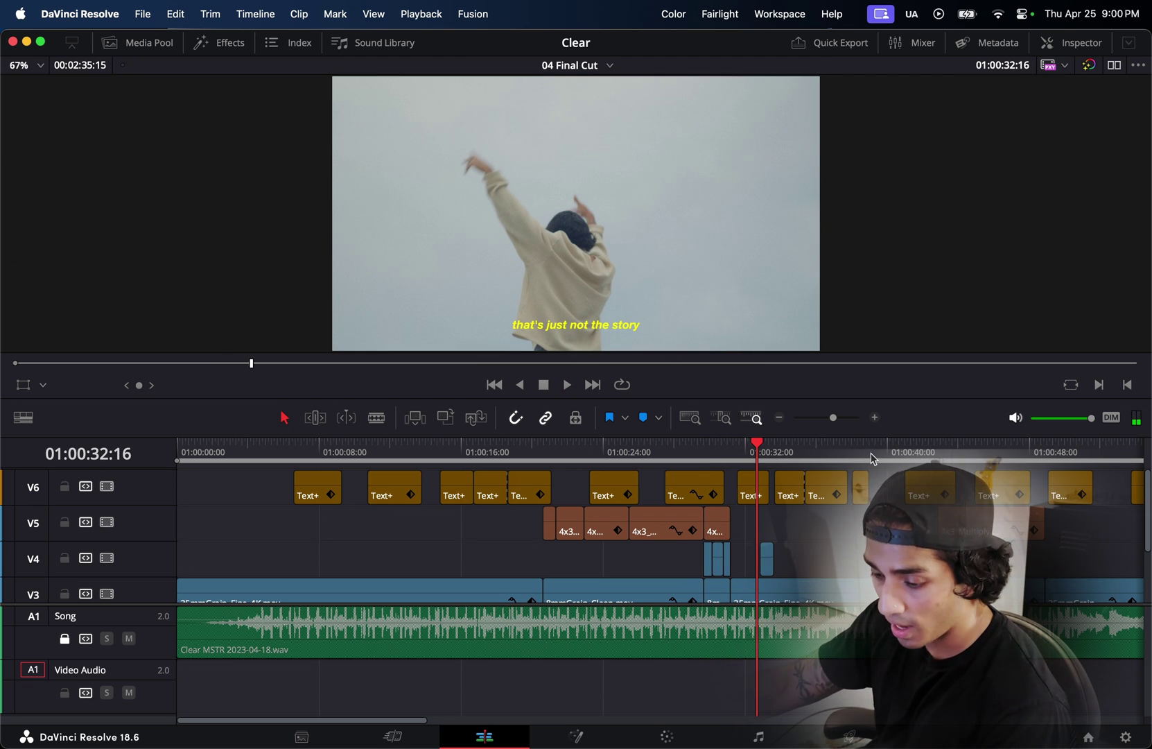
Zoom the timeline out and jump to later shots, ending at 01:01:30:03
key("super+minus")
key("super+minus")
key("super+minus")
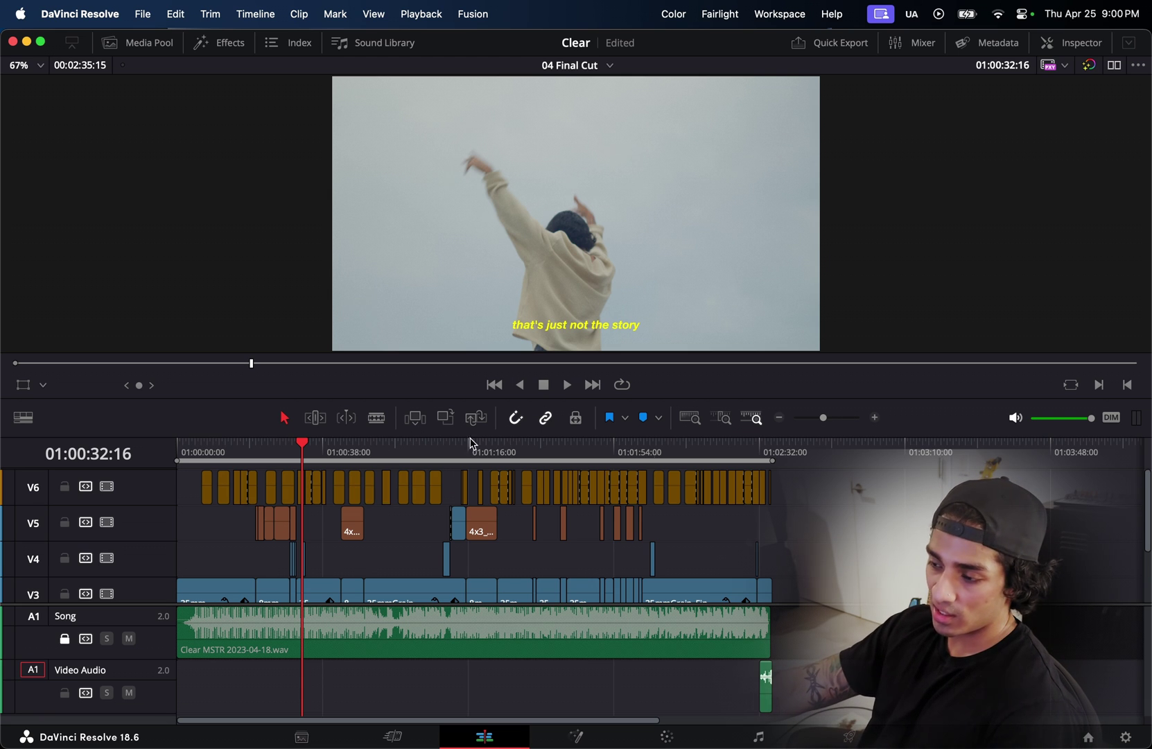
scroll(474, 547, "down", 4)
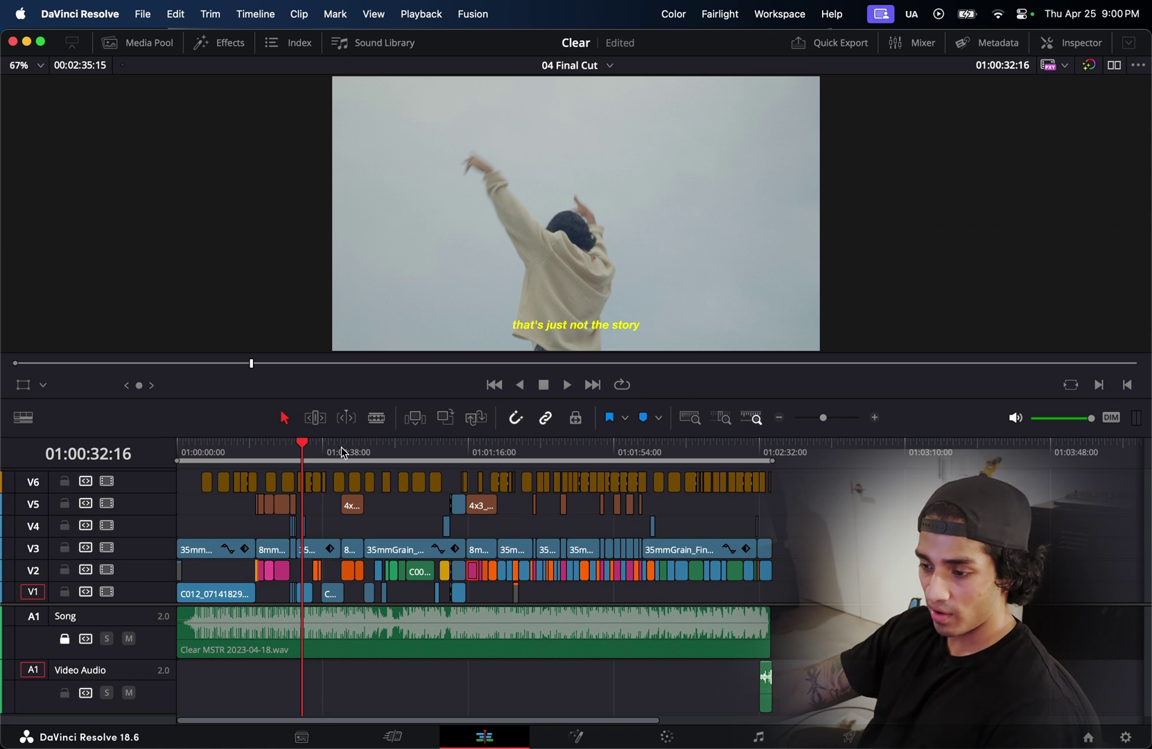
left_click(424, 451)
left_click(481, 452)
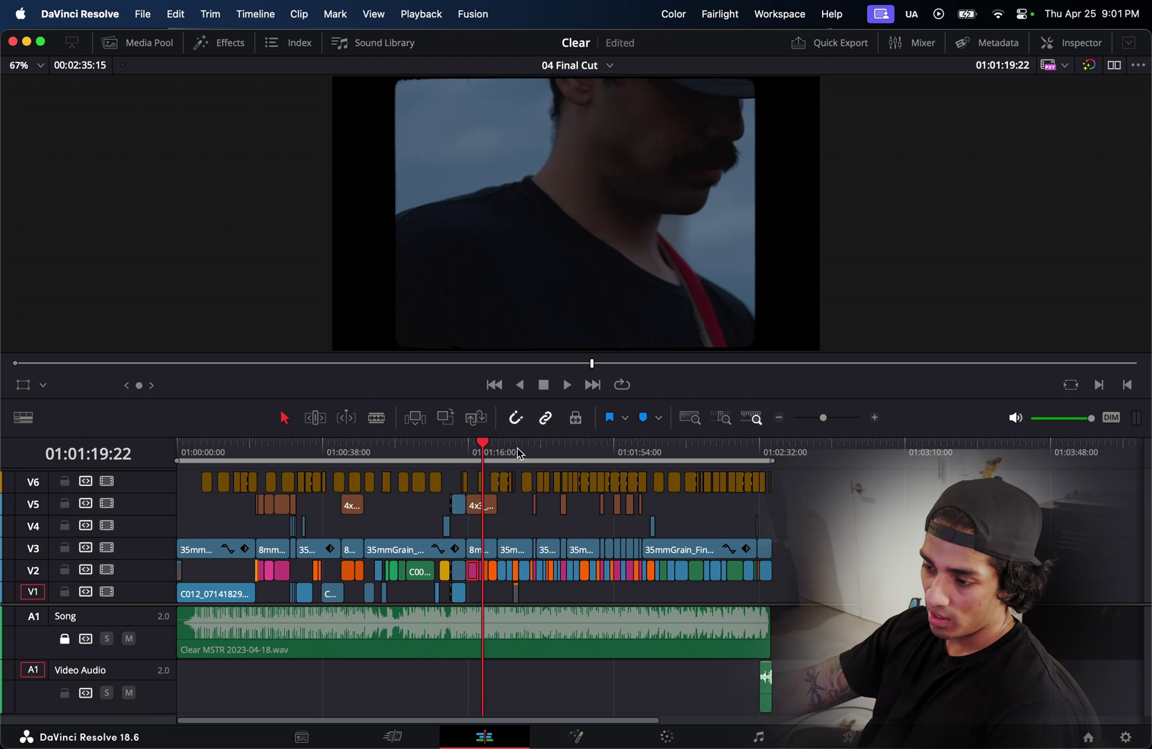
left_click(523, 452)
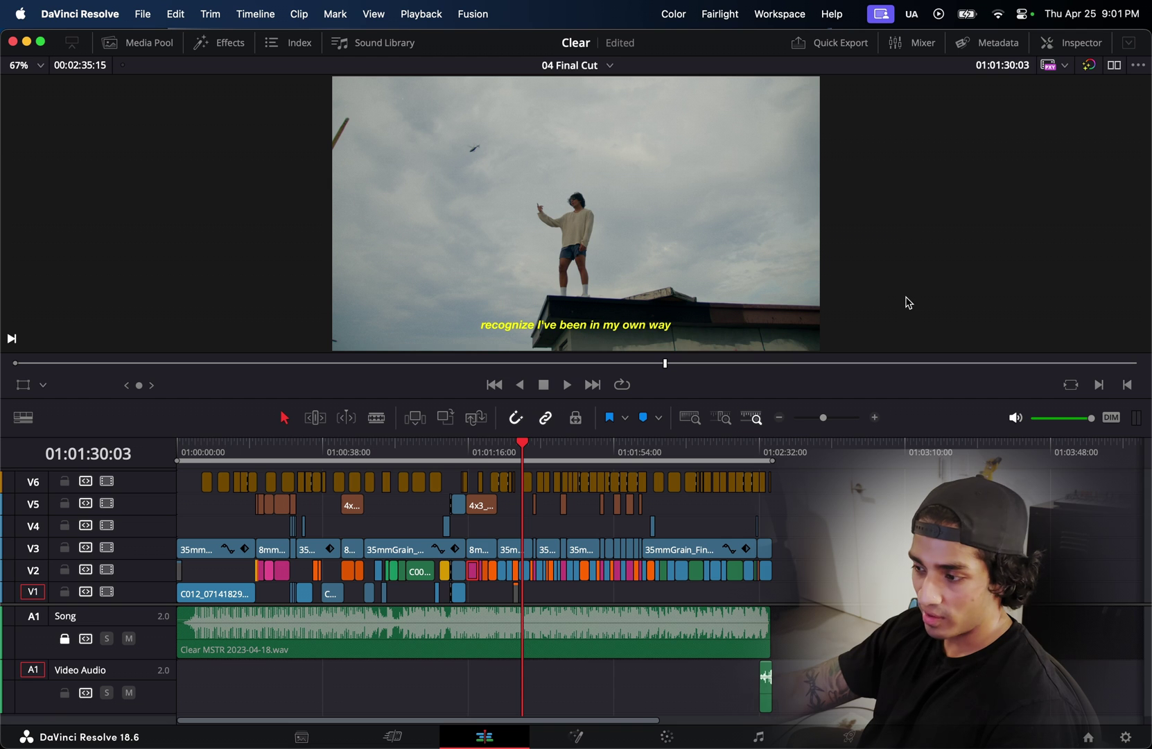